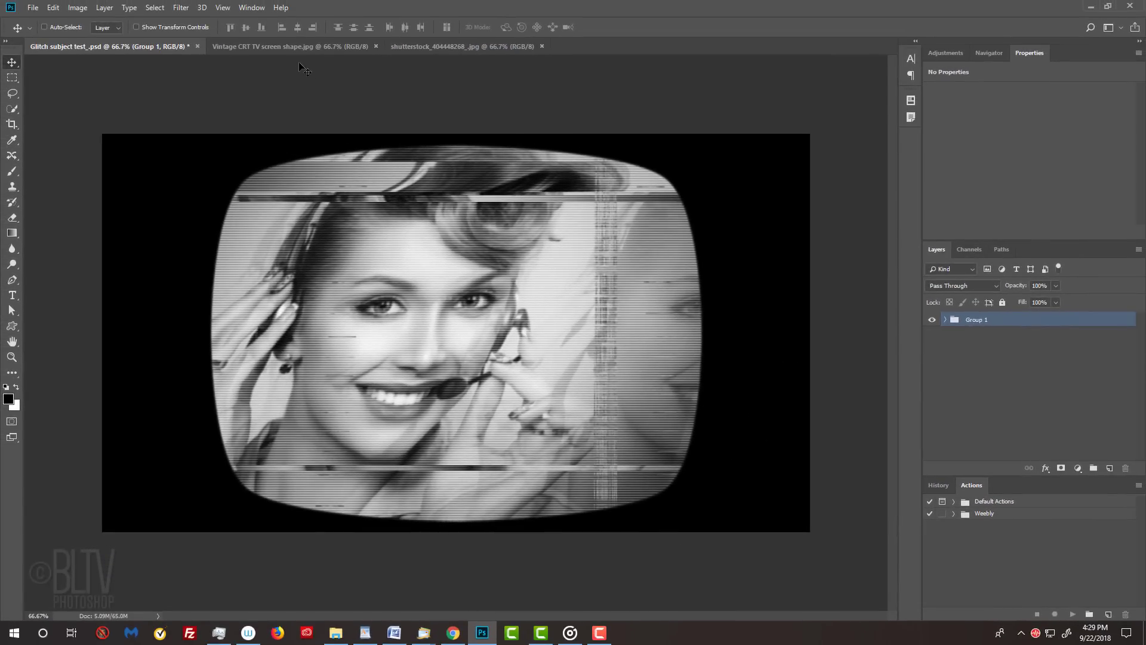
Switch to the Vintage CRT TV screen shape.jpg document showing the white rounded screen shape
{"action": "left_click", "coordinate": [288, 46]}
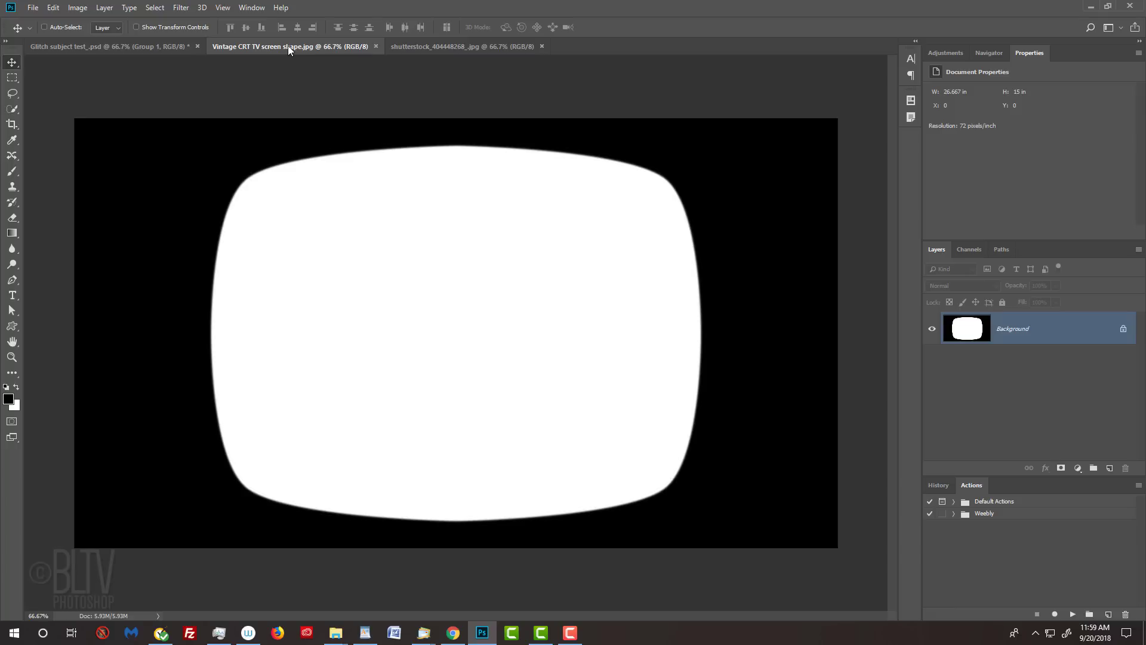
Check that the headset photo's Image Size is 1920 × 1080 pixels at 72 pixels/inch
{"action": "left_click", "coordinate": [455, 48]}
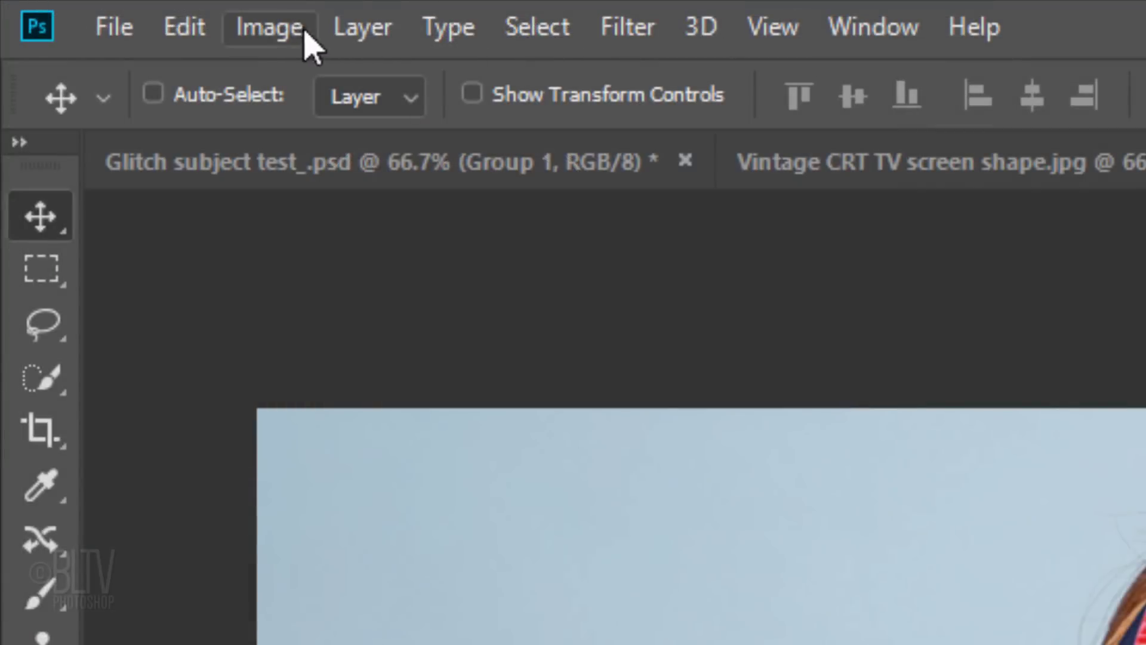
{"action": "left_click", "coordinate": [77, 9]}
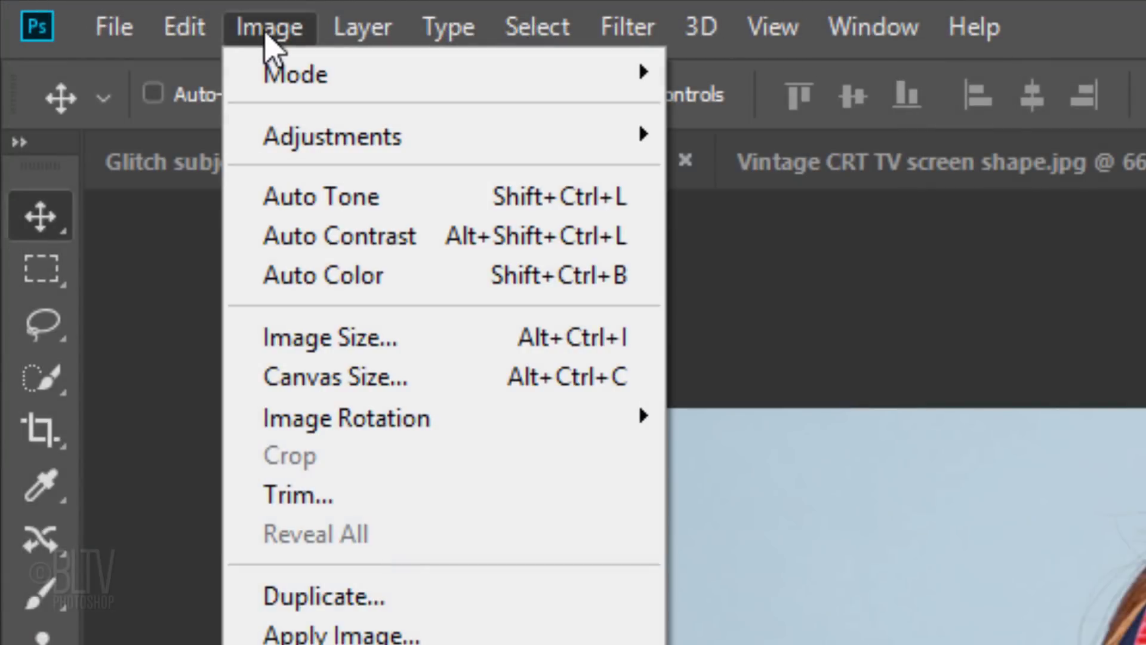
{"action": "left_click", "coordinate": [302, 340]}
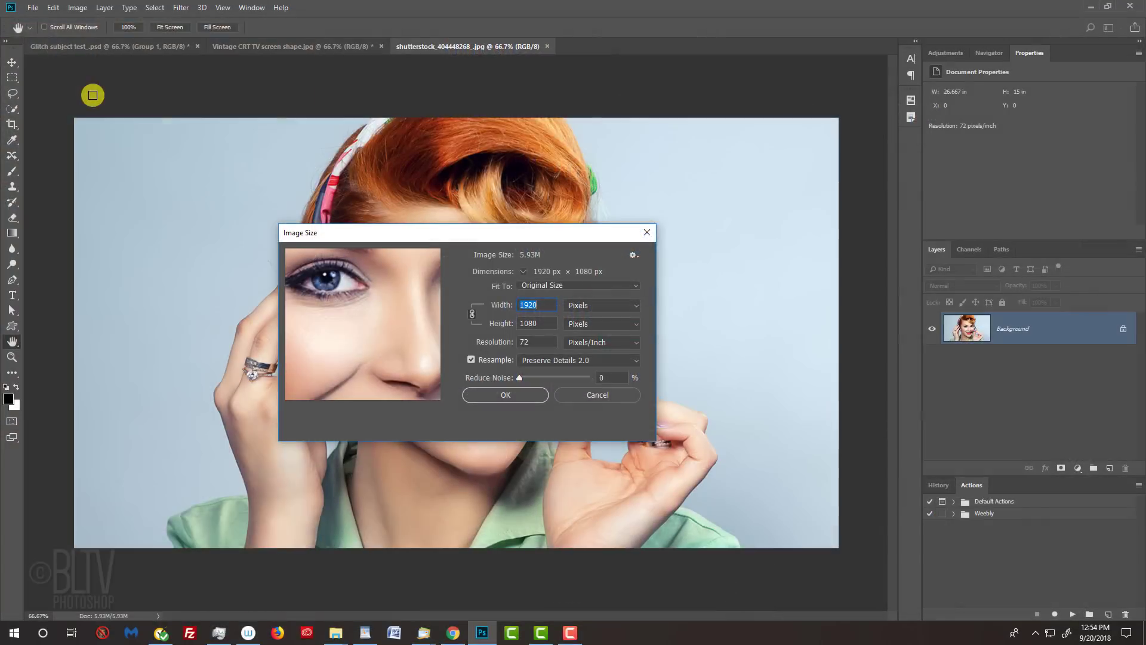
Drag the headset photo into the Vintage CRT TV screen shape document as Layer 1
{"action": "key", "text": "Escape"}
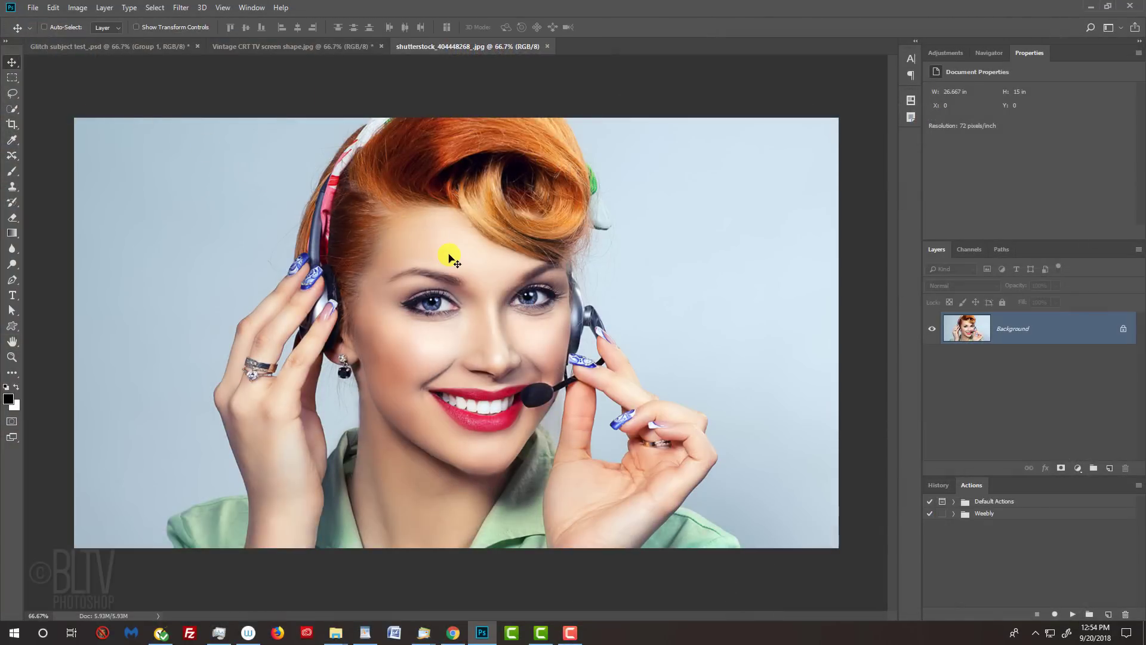
{"action": "key", "text": "v"}
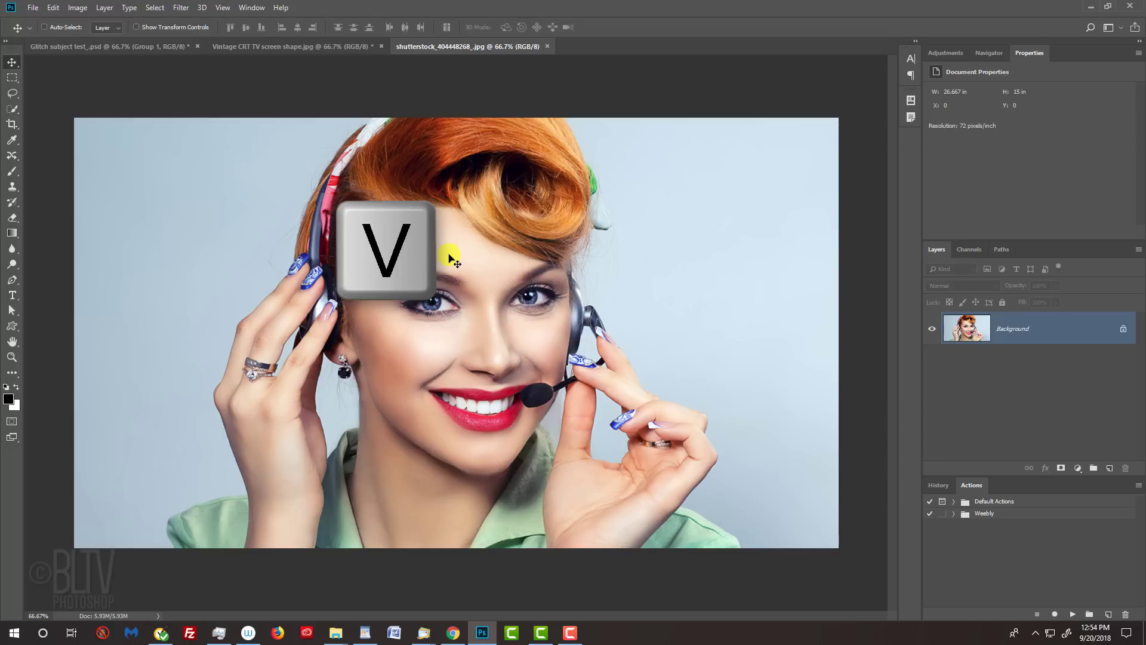
{"action": "left_click", "coordinate": [295, 47]}
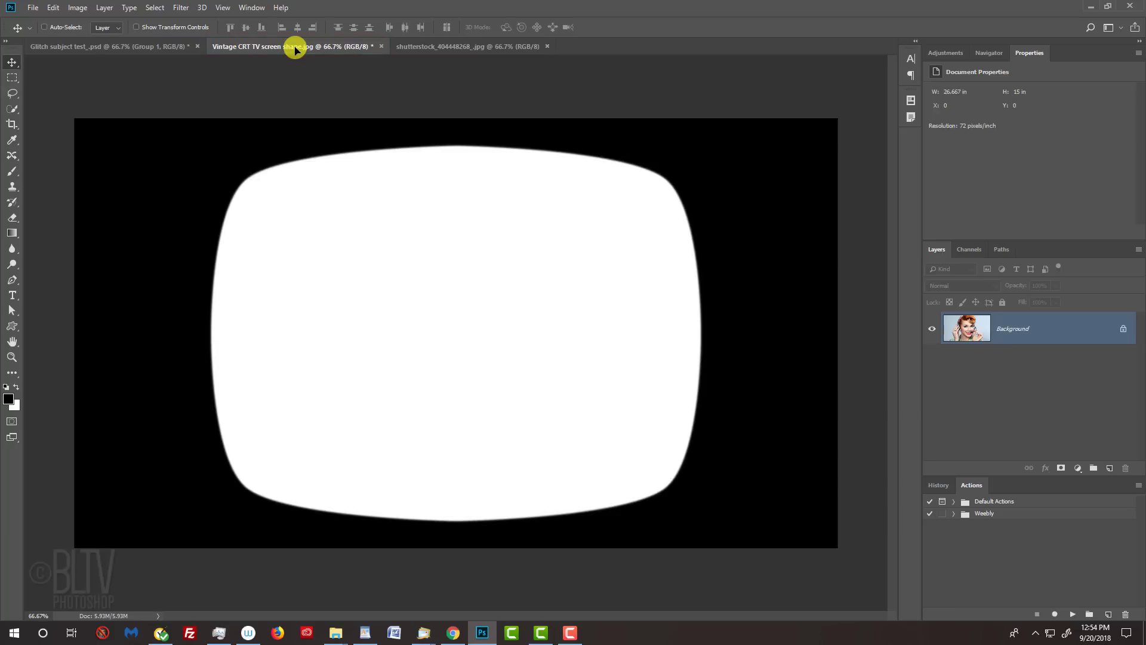
{"action": "left_click_drag", "start_coordinate": [296, 47], "coordinate": [483, 356]}
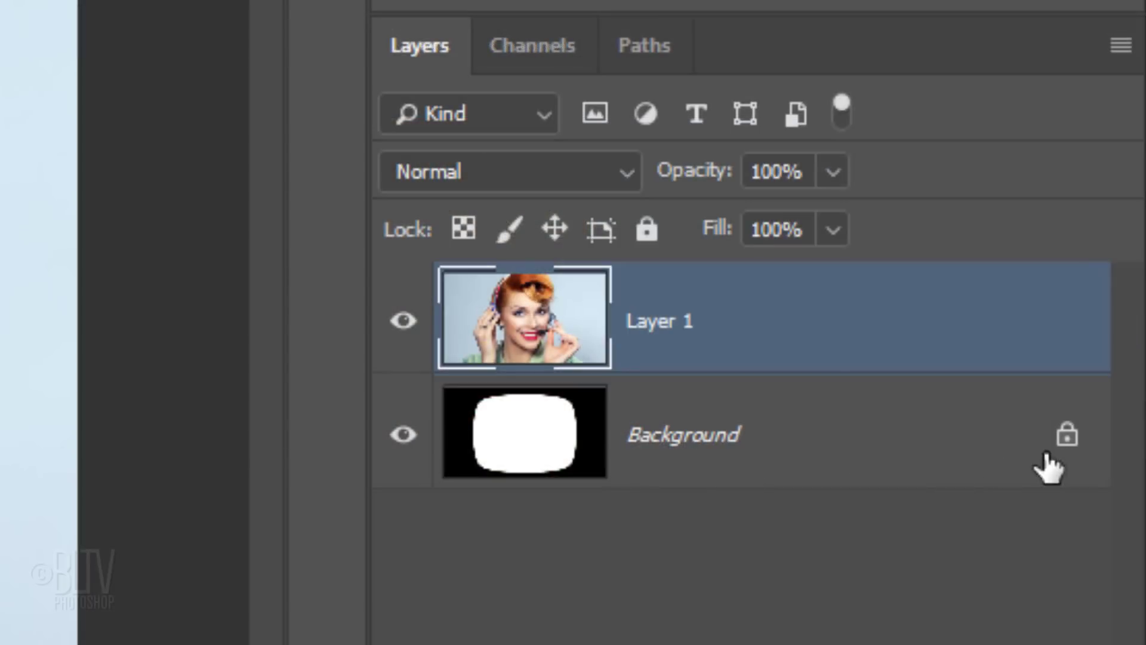
Unlock the screen-shape background, move it above the photo, and blend it in Multiply mode
{"action": "left_click", "coordinate": [1066, 452]}
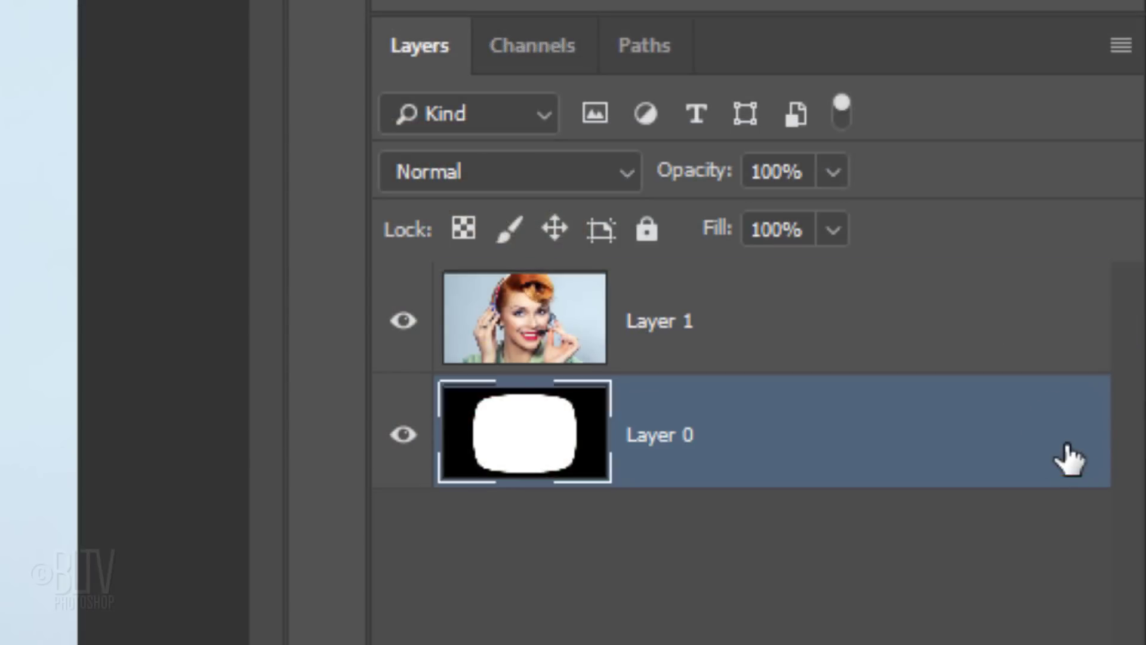
{"action": "left_click_drag", "start_coordinate": [801, 442], "coordinate": [805, 274]}
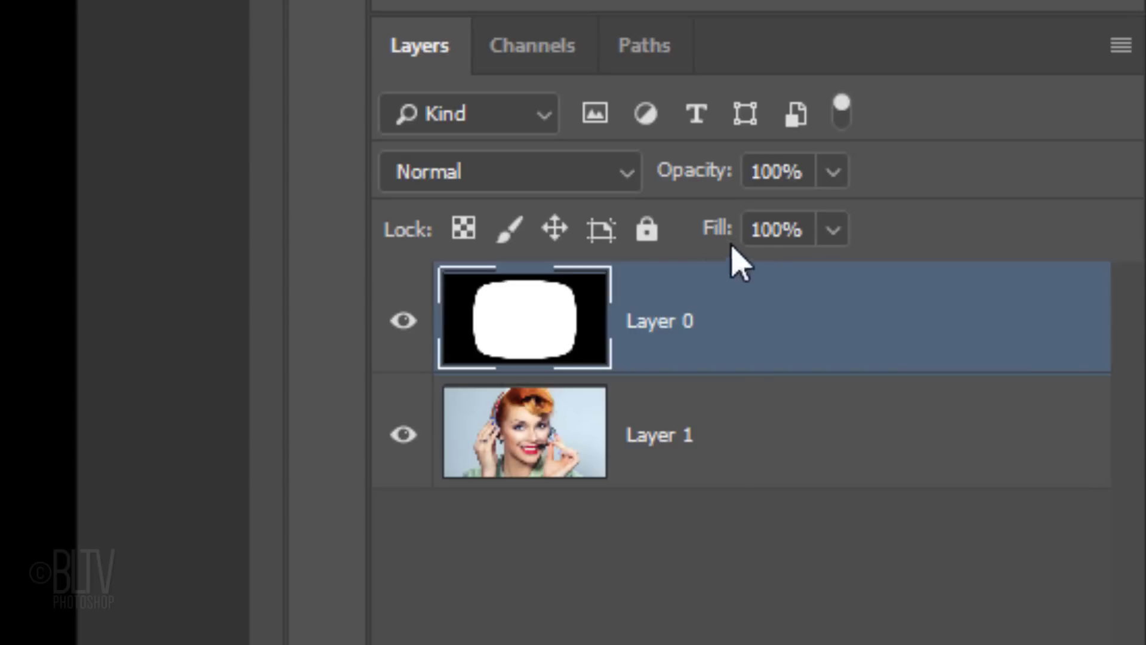
{"action": "left_click", "coordinate": [503, 175]}
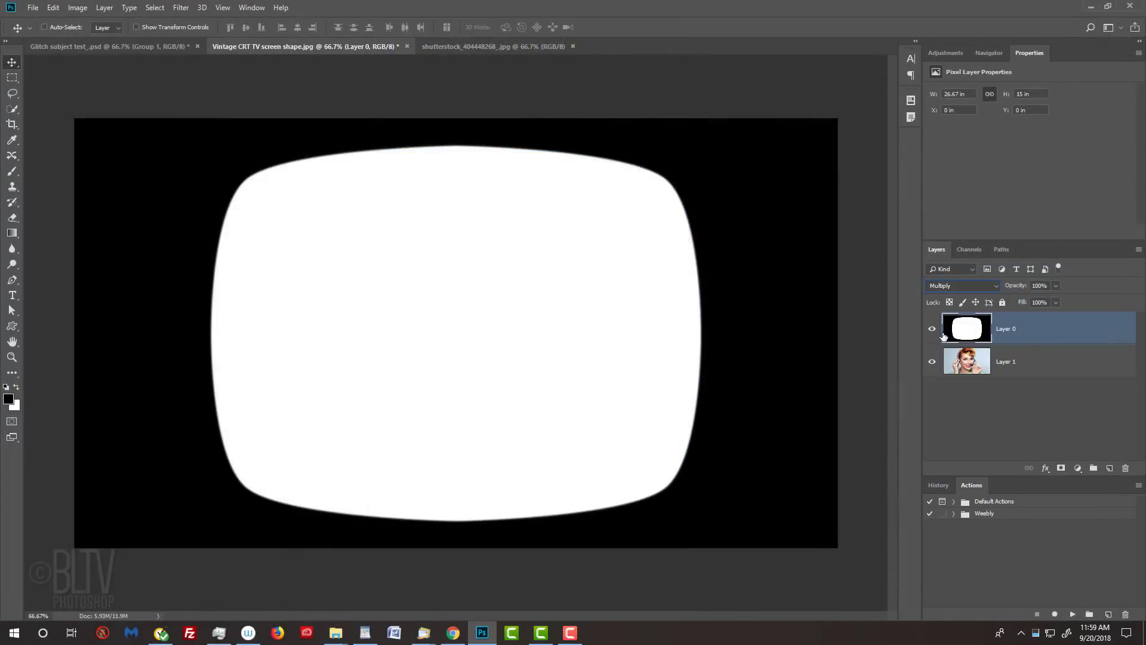
{"action": "left_click", "coordinate": [453, 337]}
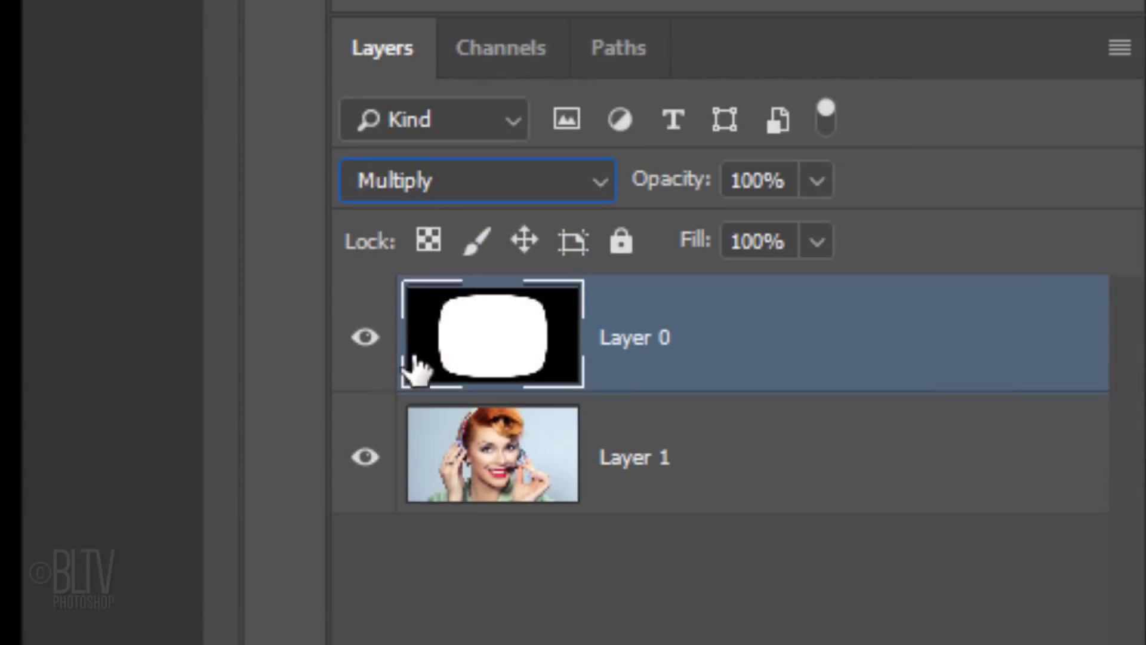
Scale the photo layer, Layer 1, down to about 89% around its centre
{"action": "left_click", "coordinate": [960, 365]}
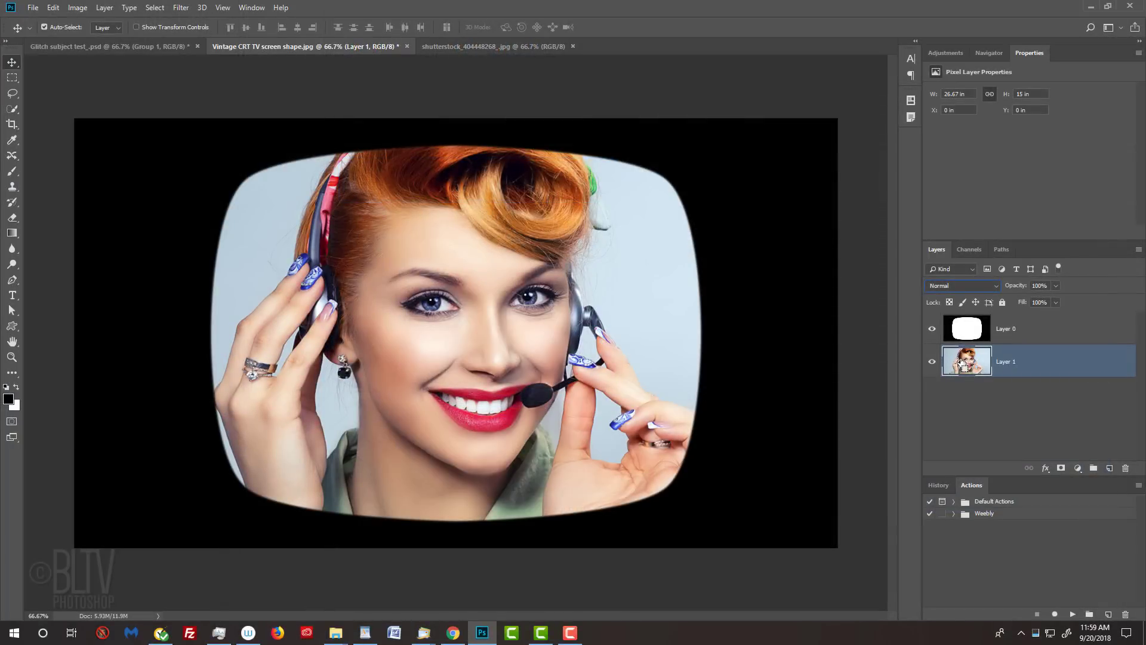
{"action": "key", "text": "ctrl+t"}
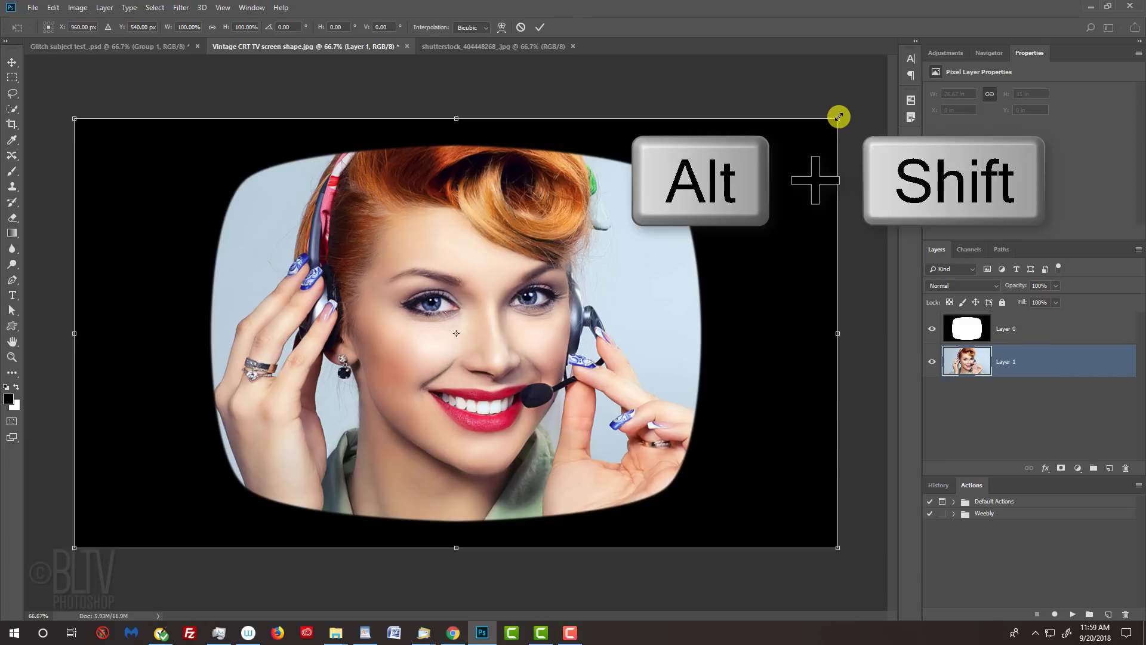
{"action": "left_click_drag", "start_coordinate": [839, 116], "coordinate": [801, 145]}
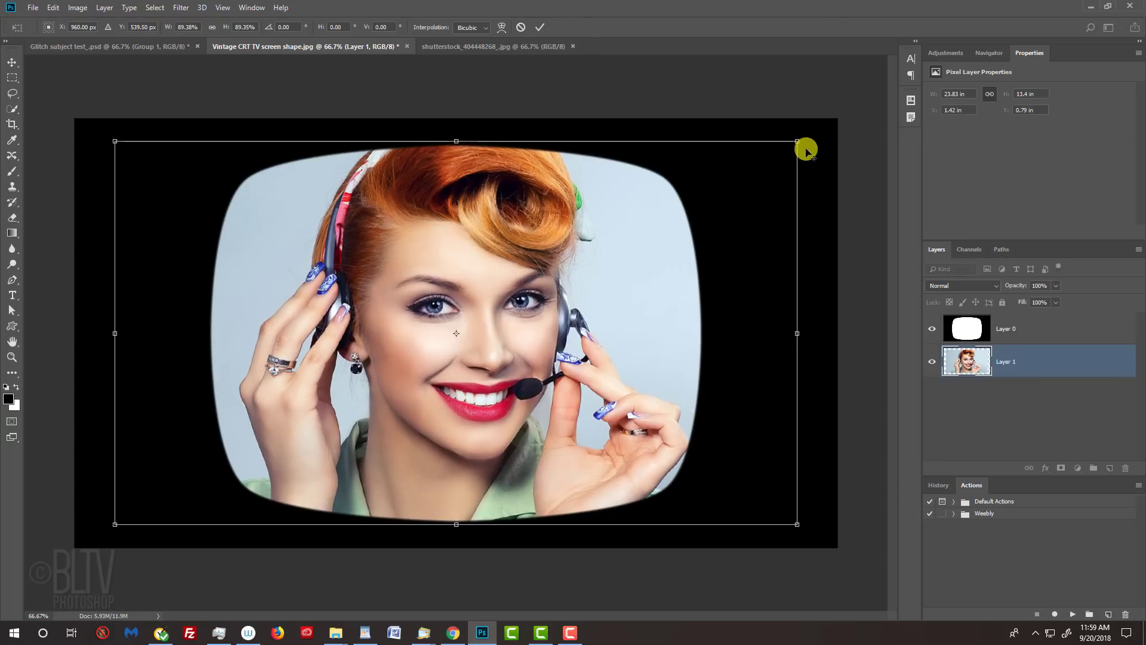
Apply the resize, then add Layer 2 below the screen shape, filled with 50% Gray
{"action": "key", "text": "Return"}
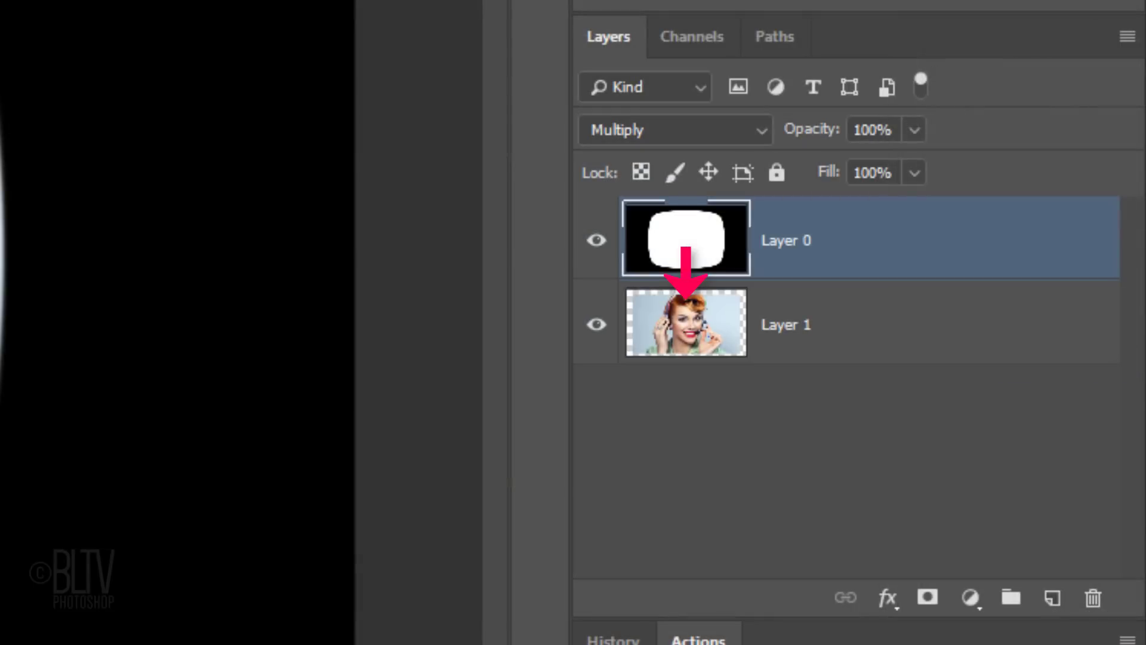
{"action": "left_click", "coordinate": [1051, 603], "text": "ctrl"}
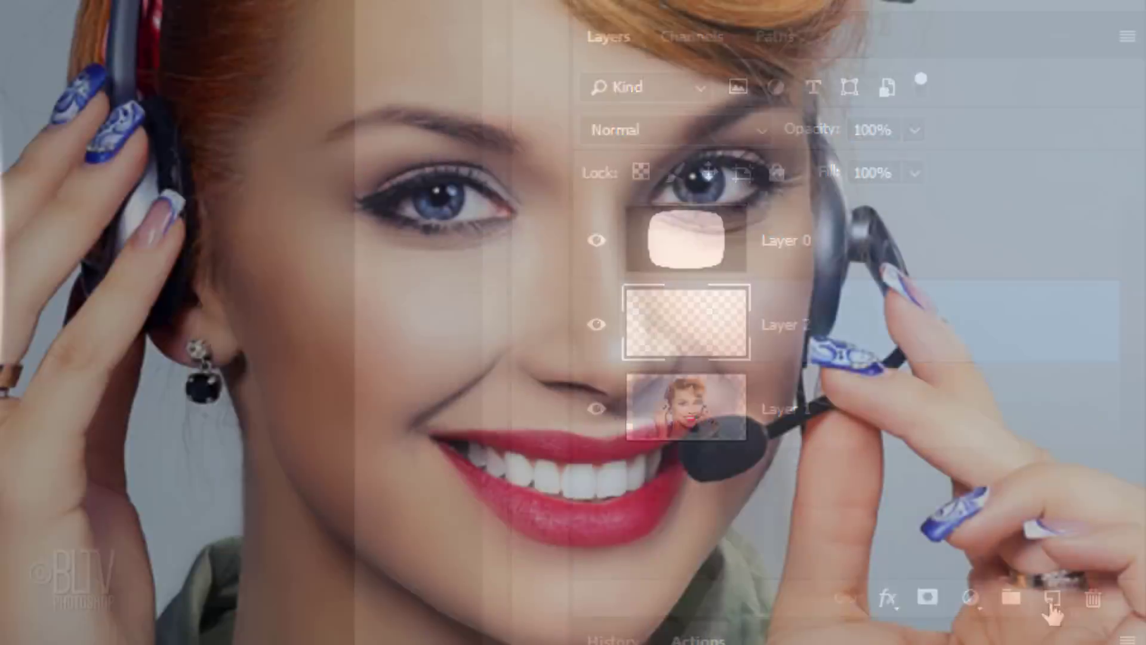
{"action": "key", "text": "shift+F5"}
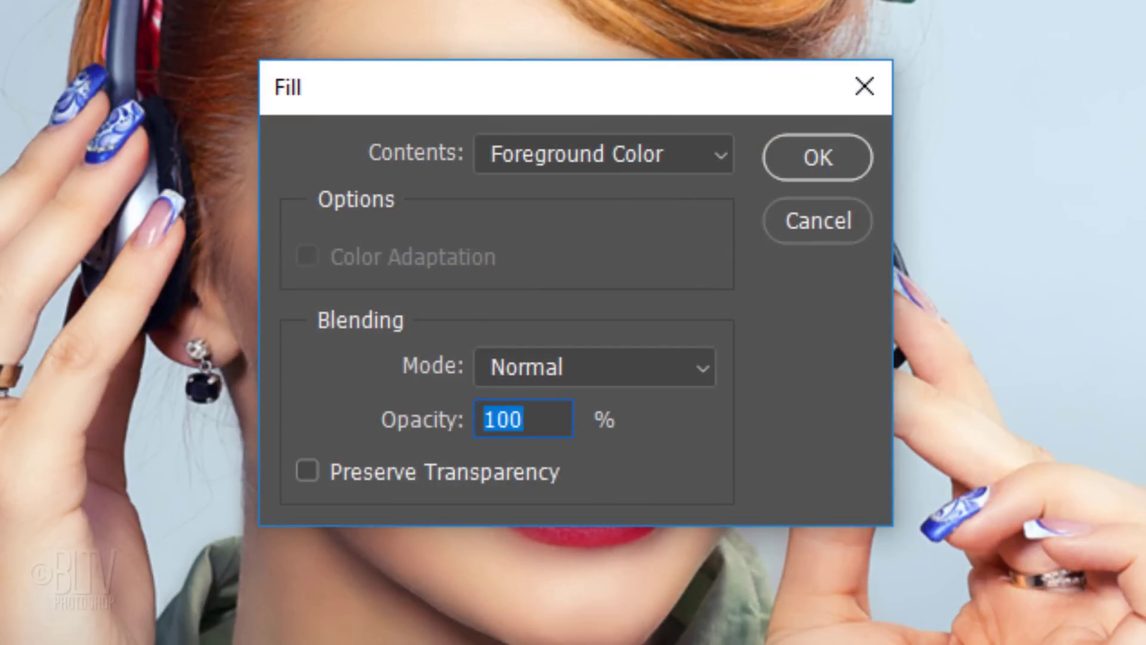
{"action": "left_click", "coordinate": [698, 167]}
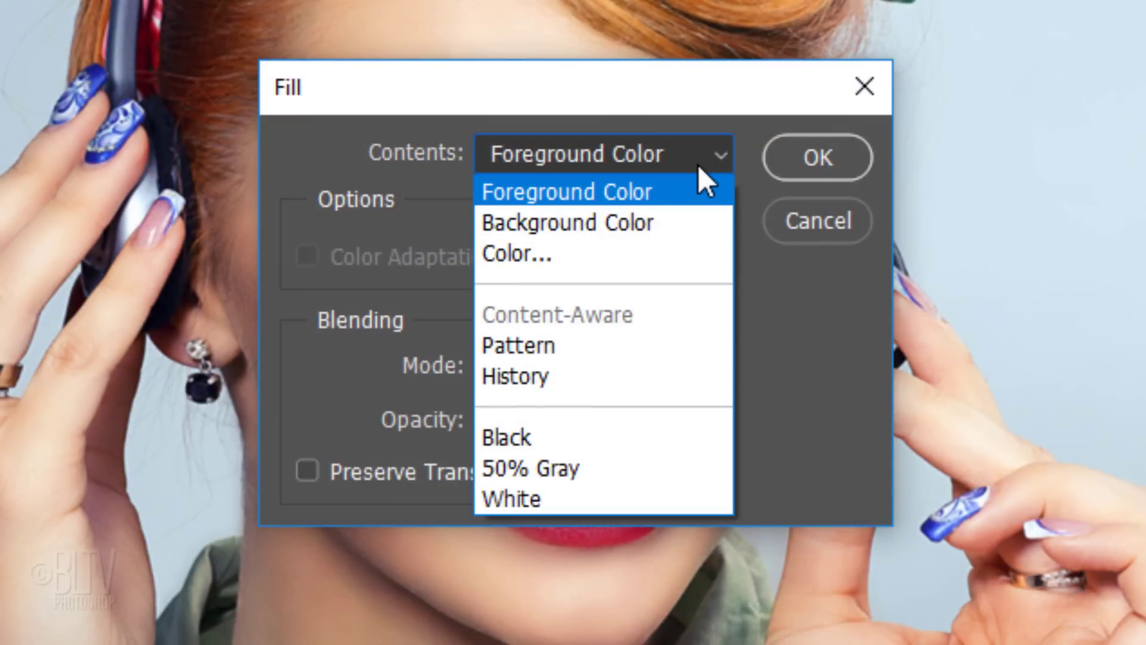
{"action": "left_click", "coordinate": [536, 469]}
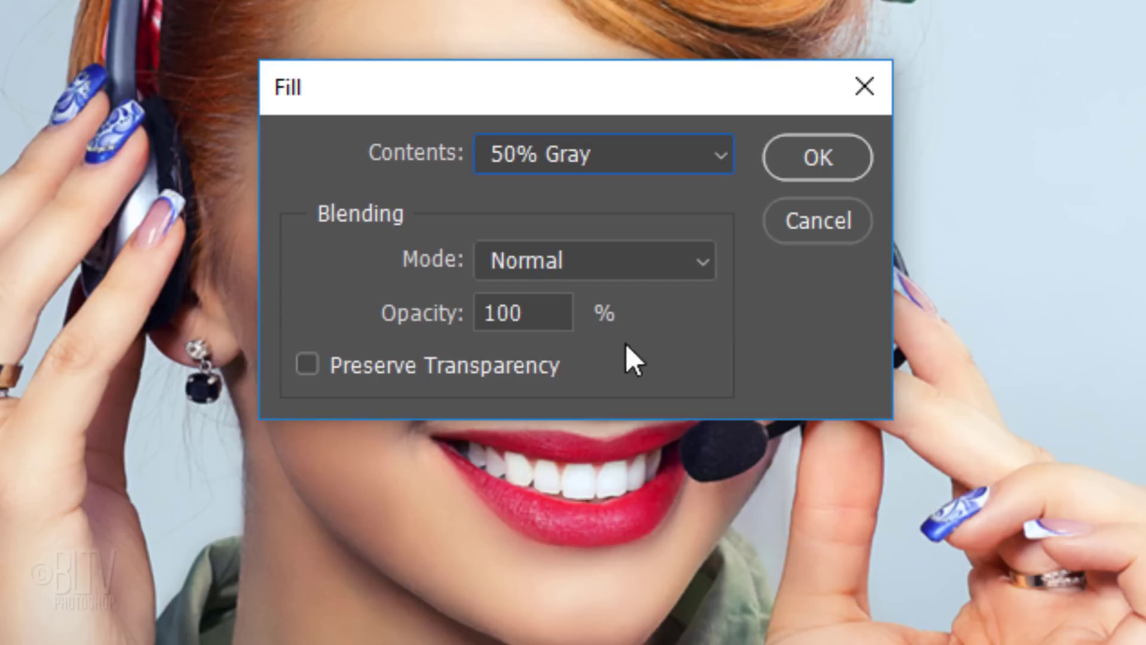
{"action": "left_click", "coordinate": [812, 157]}
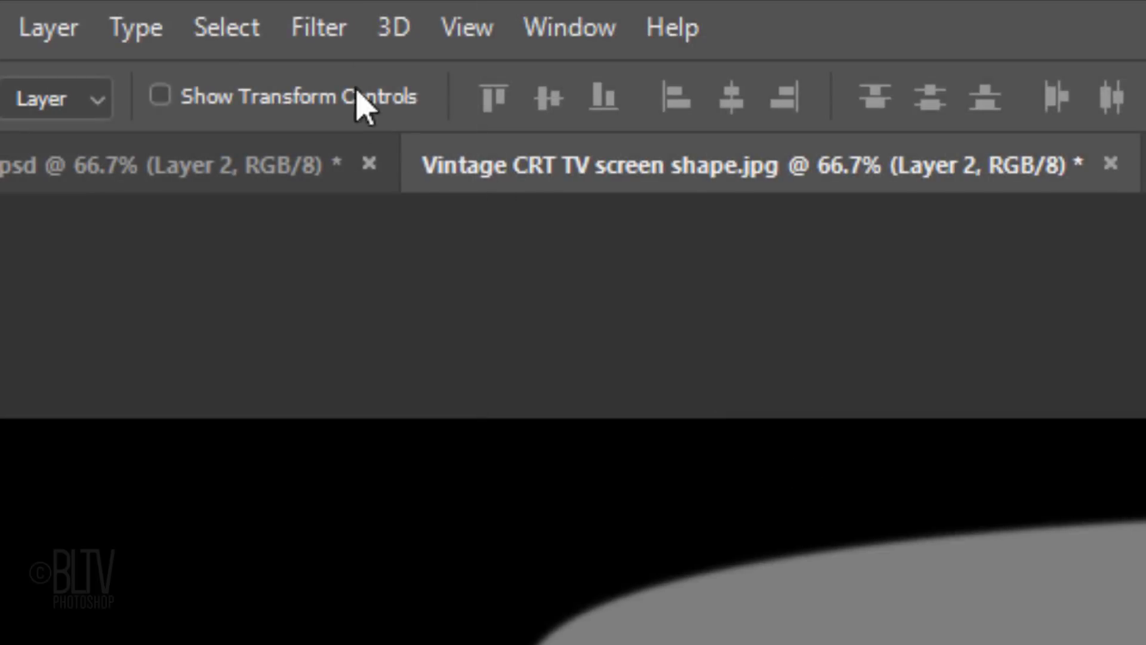
Apply Halftone Pattern (Size 1, Contrast 49, Line) to Layer 2 and blend it in Soft Light
{"action": "left_click", "coordinate": [345, 28]}
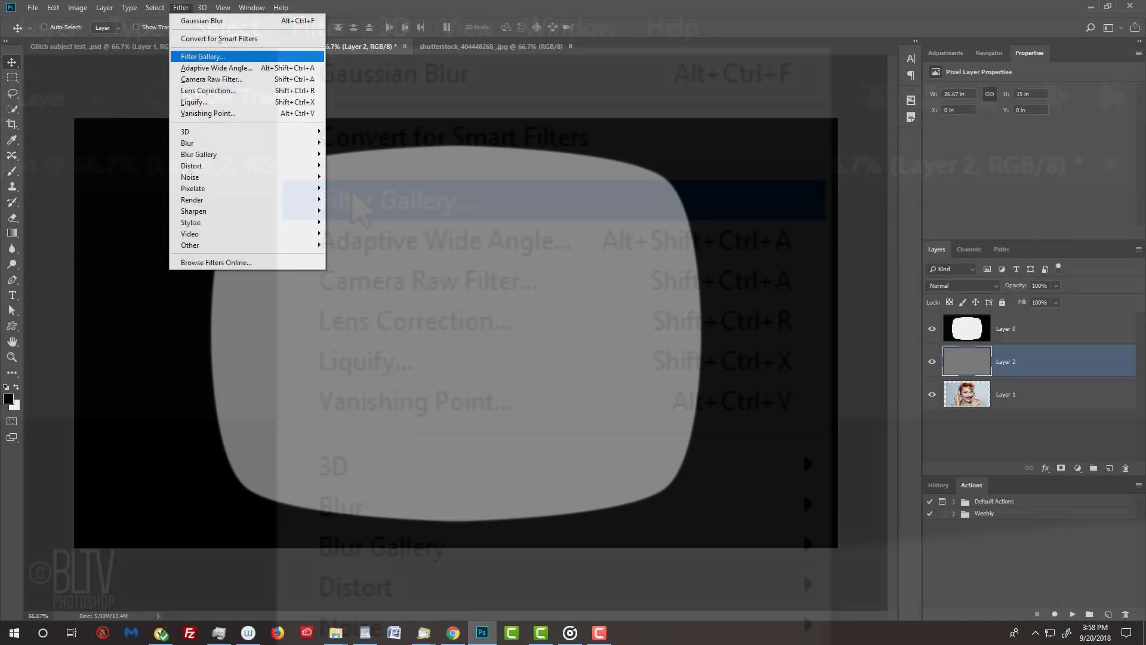
{"action": "left_click", "coordinate": [358, 202]}
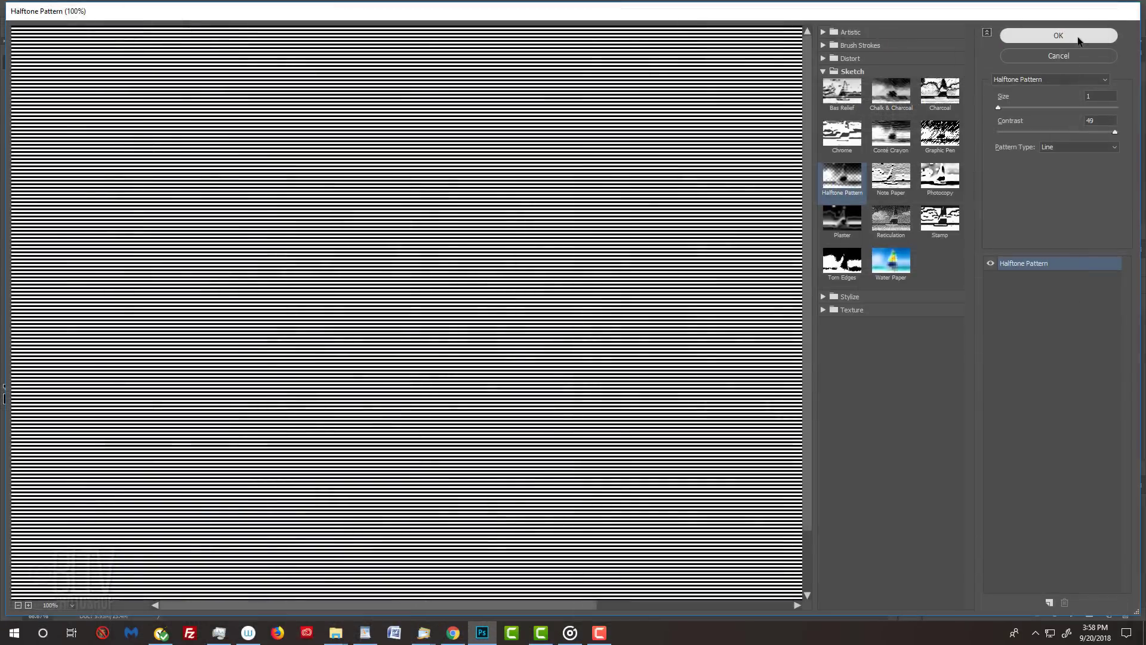
{"action": "left_click", "coordinate": [954, 50]}
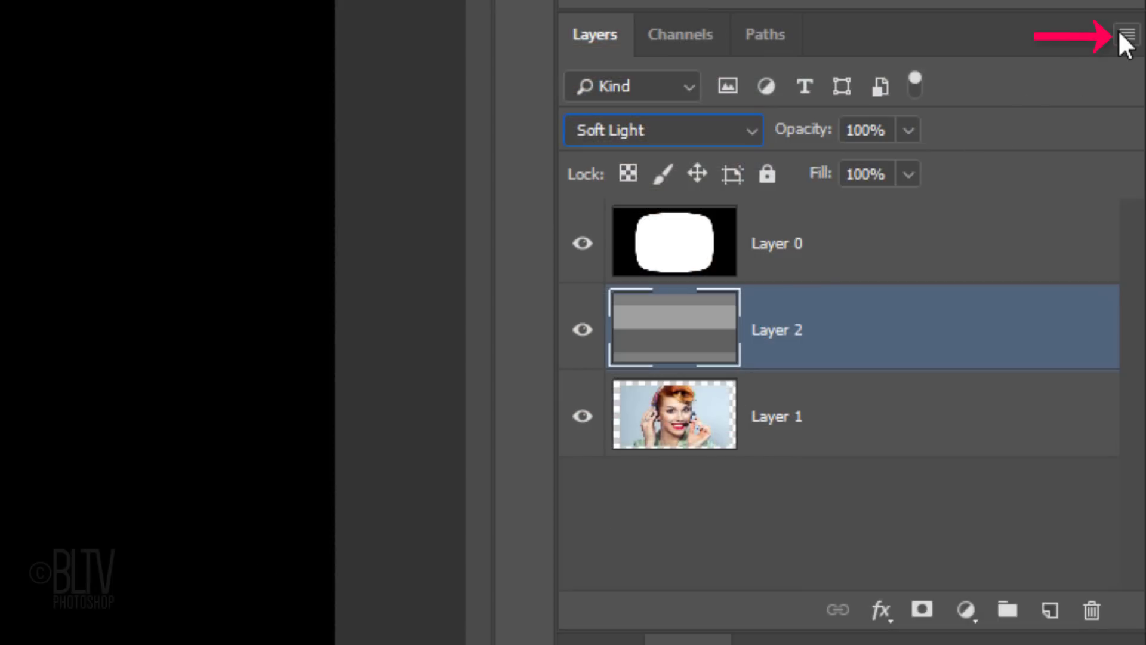
Convert Layer 2 to a Smart Object and give it a 1-pixel Gaussian Blur smart filter
{"action": "left_click", "coordinate": [1121, 34]}
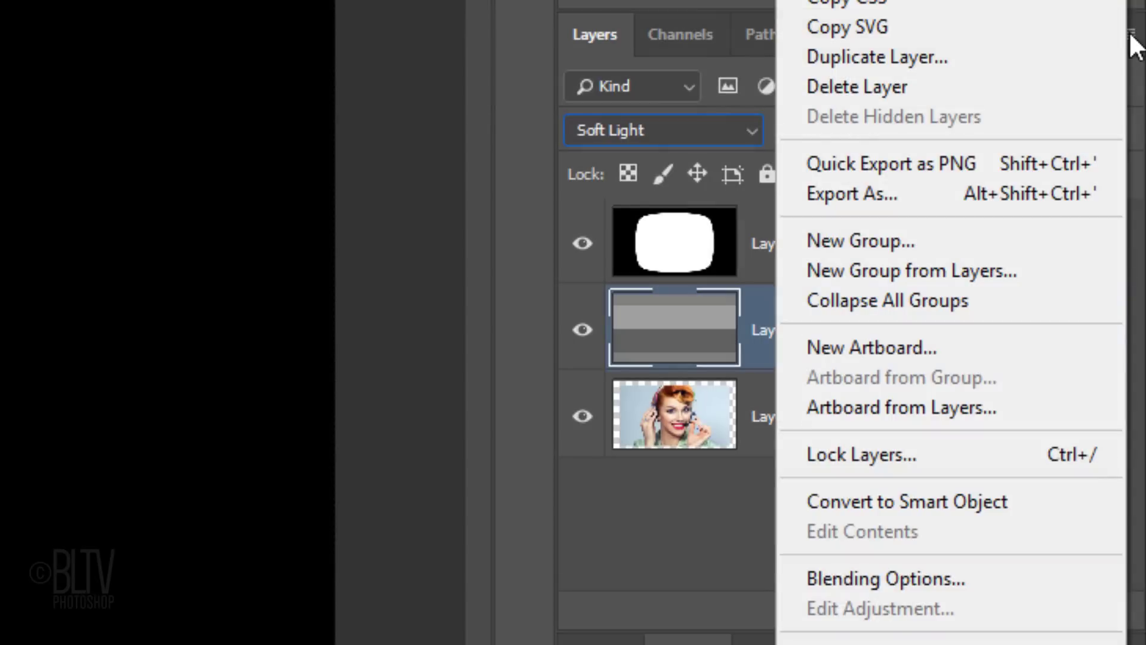
{"action": "left_click", "coordinate": [926, 508]}
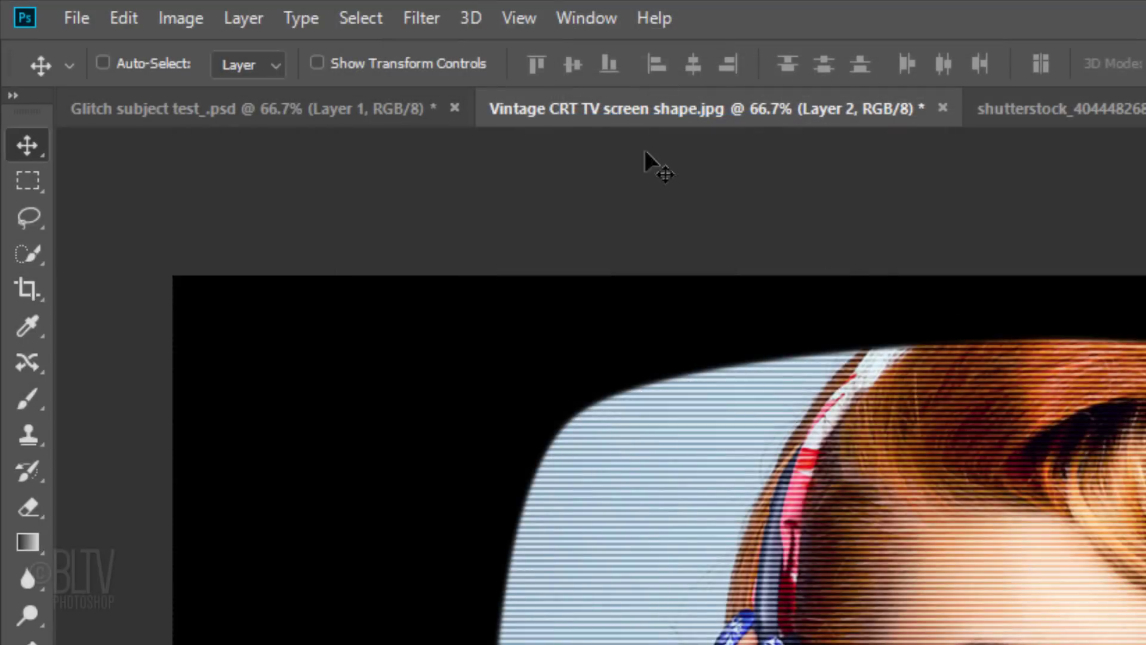
{"action": "left_click", "coordinate": [429, 20]}
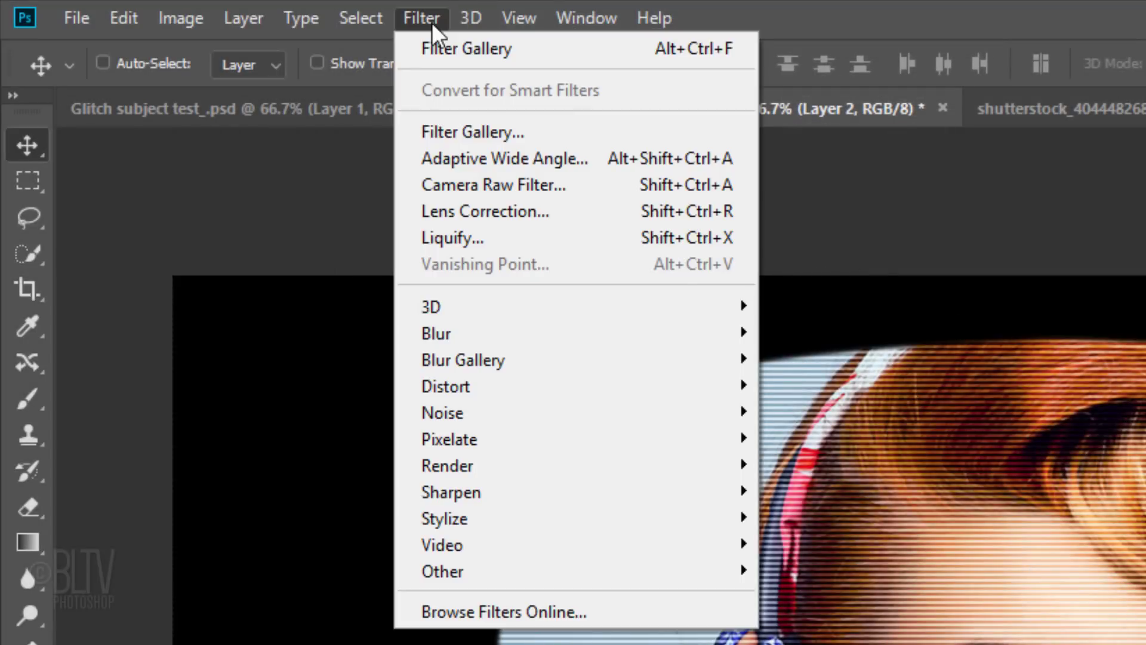
{"action": "mouse_move", "coordinate": [449, 325]}
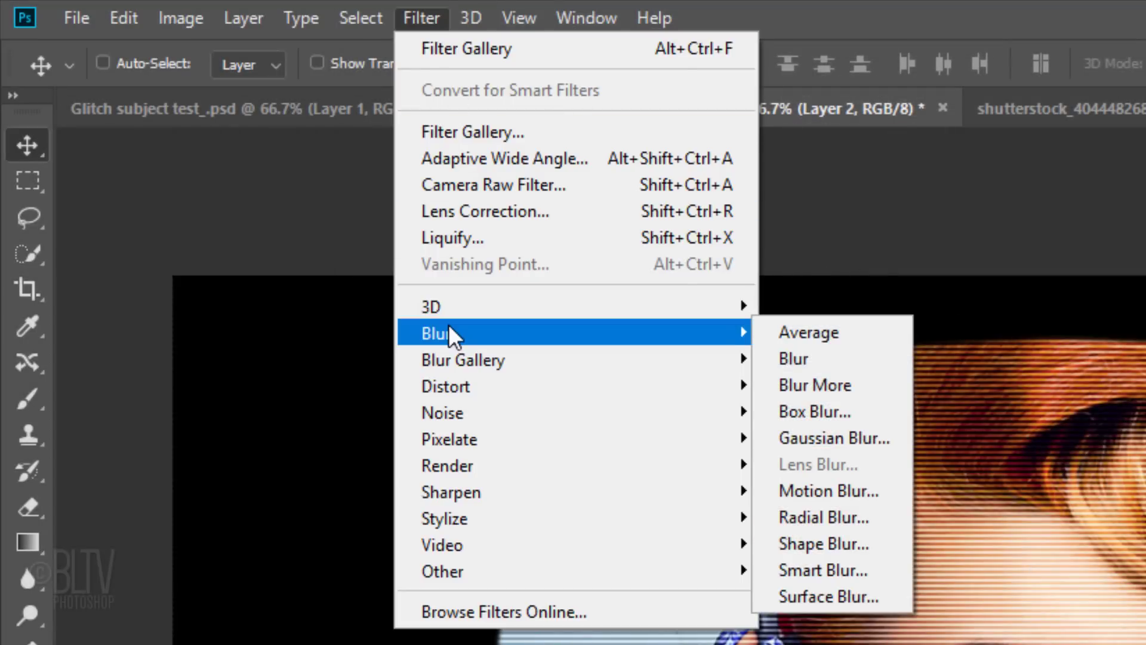
{"action": "left_click", "coordinate": [843, 436]}
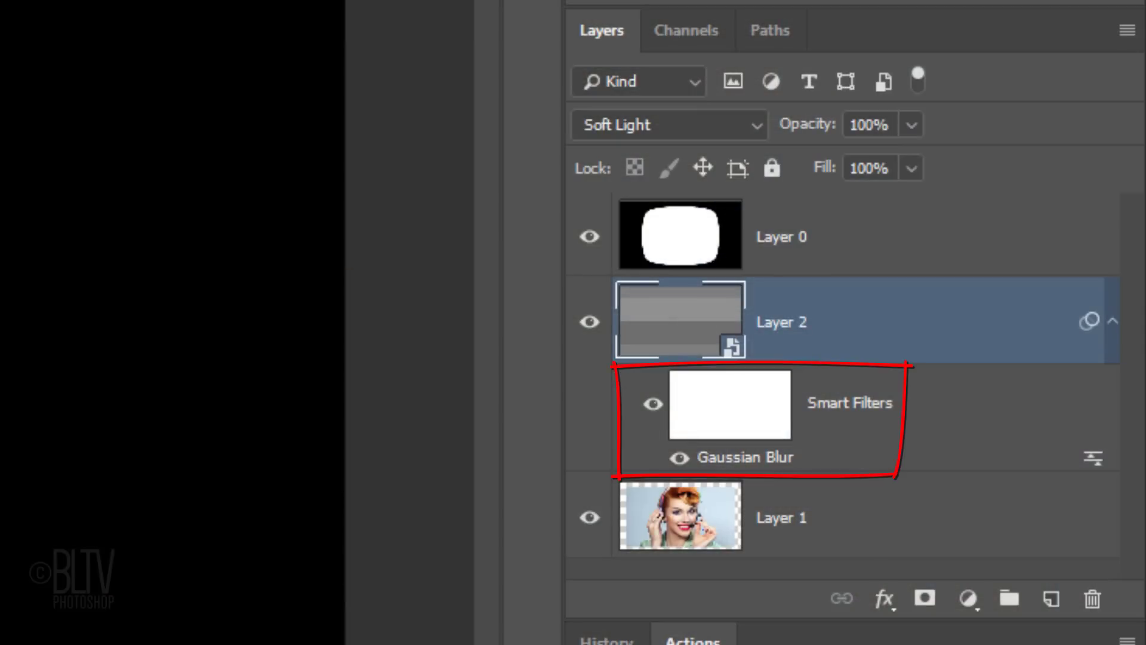
{"action": "left_click", "coordinate": [1112, 322]}
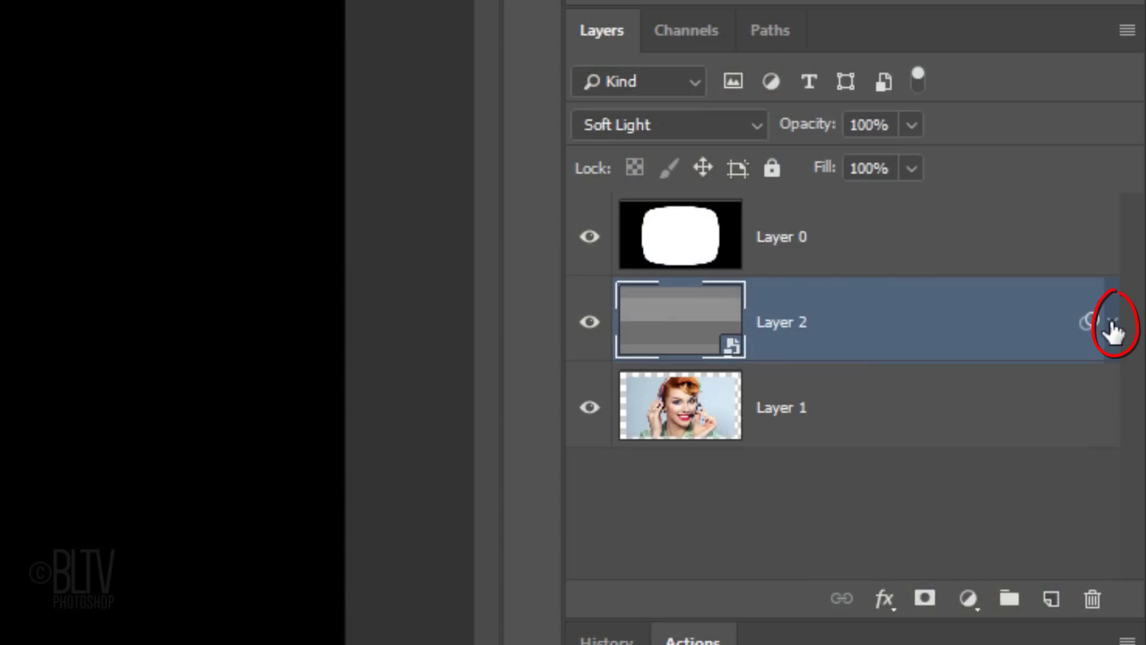
Make Layer 1 a Smart Object with 2-pixel Gaussian Blur, then add a Black & White adjustment above
{"action": "left_click", "coordinate": [915, 410]}
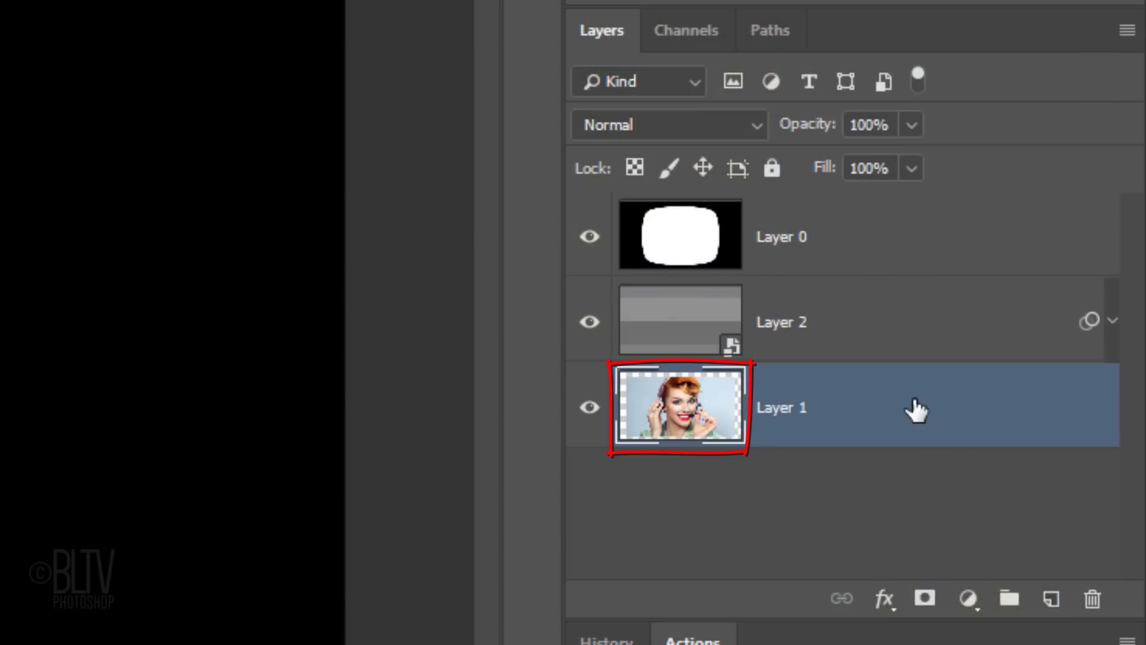
{"action": "left_click", "coordinate": [1126, 31]}
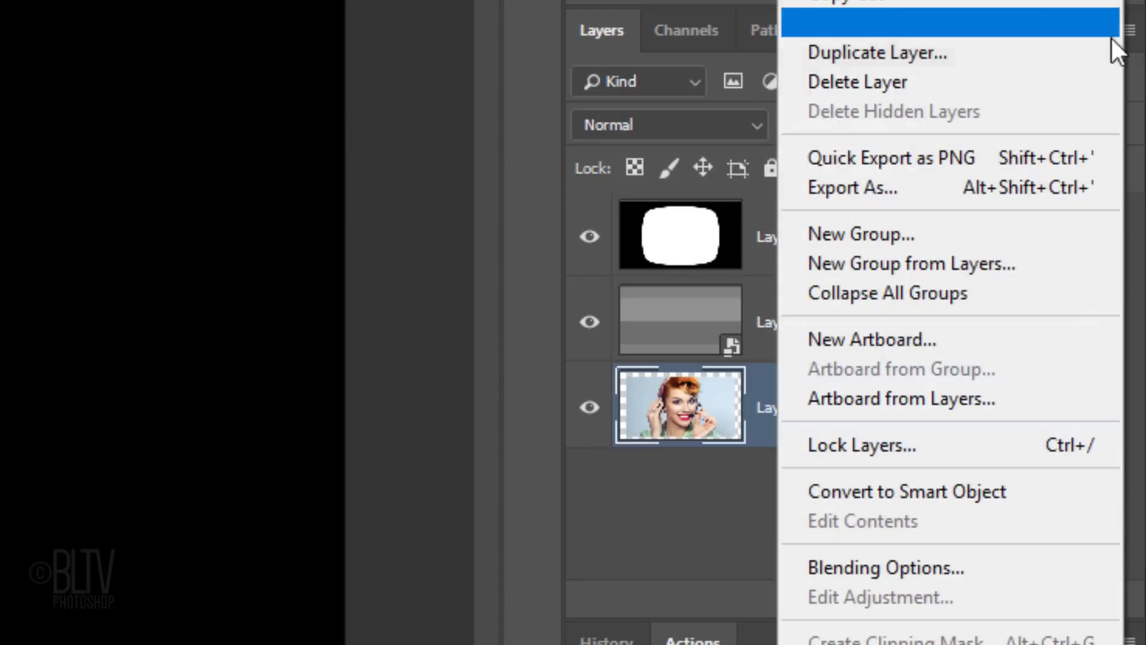
{"action": "left_click", "coordinate": [892, 490]}
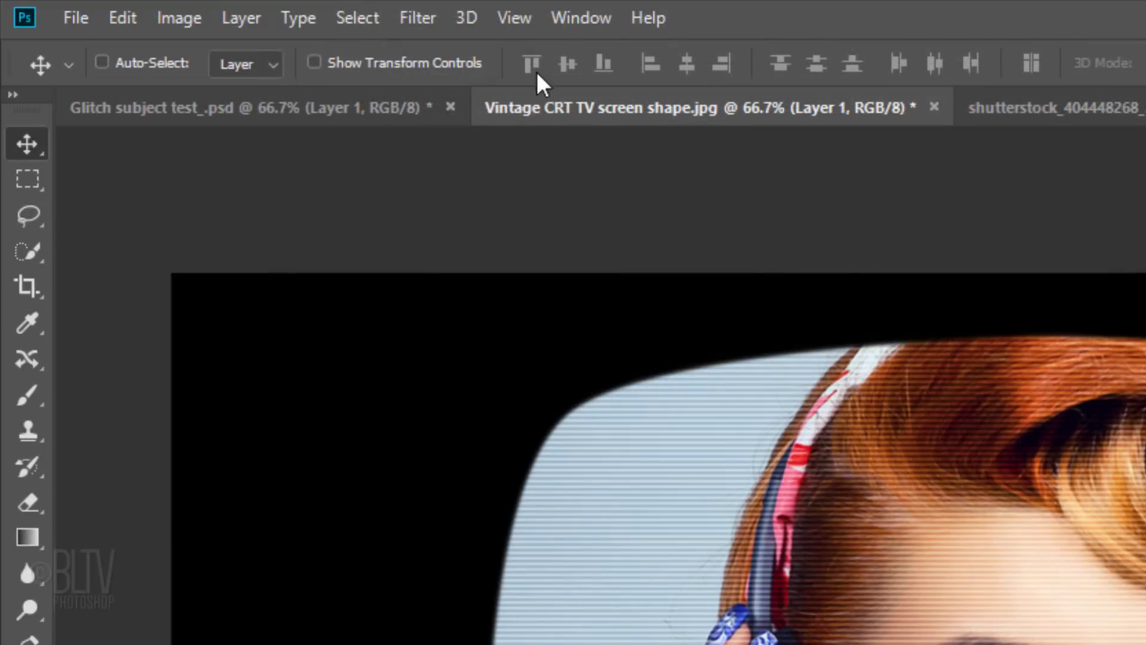
{"action": "left_click", "coordinate": [425, 18]}
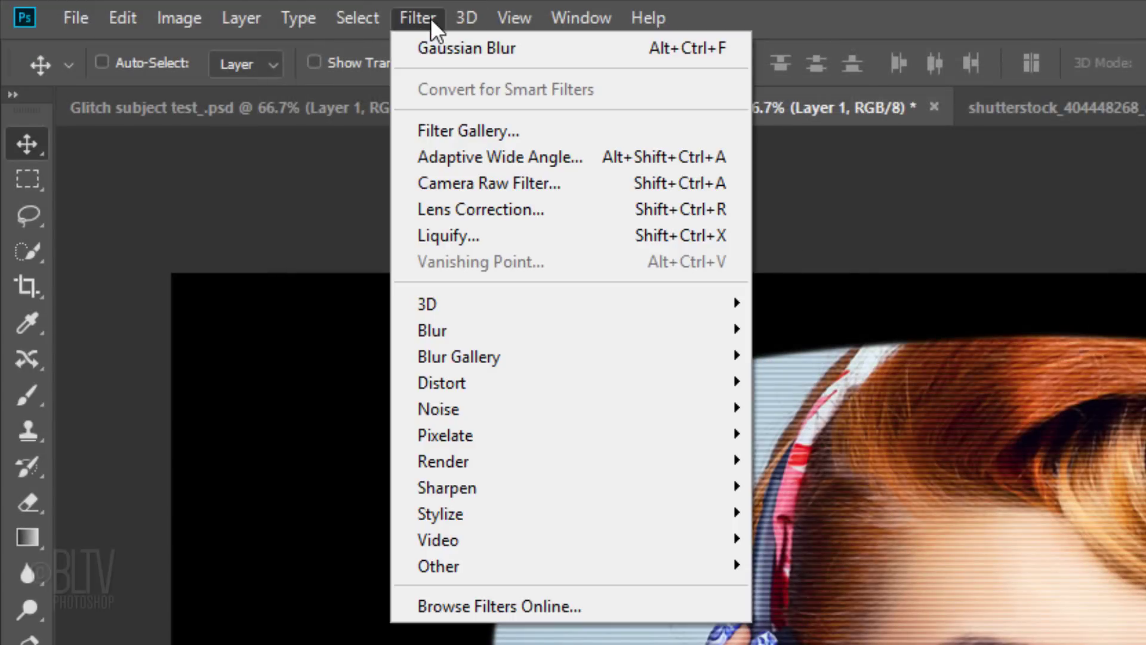
{"action": "mouse_move", "coordinate": [446, 331]}
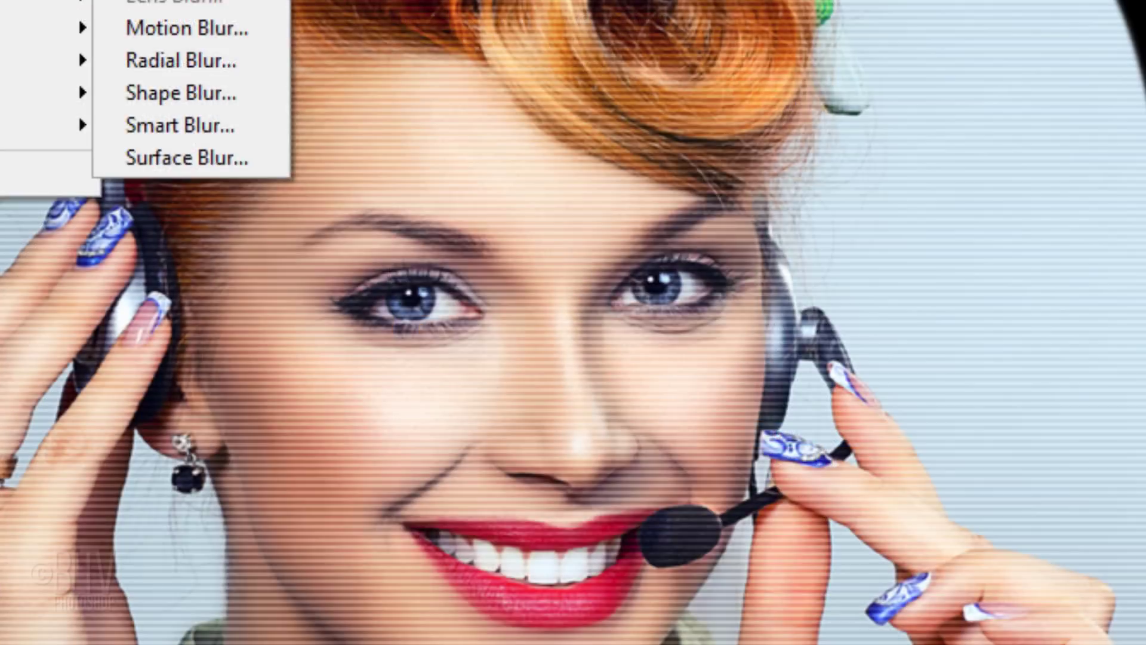
{"action": "left_click", "coordinate": [851, 438]}
{"action": "type", "text": "2"}
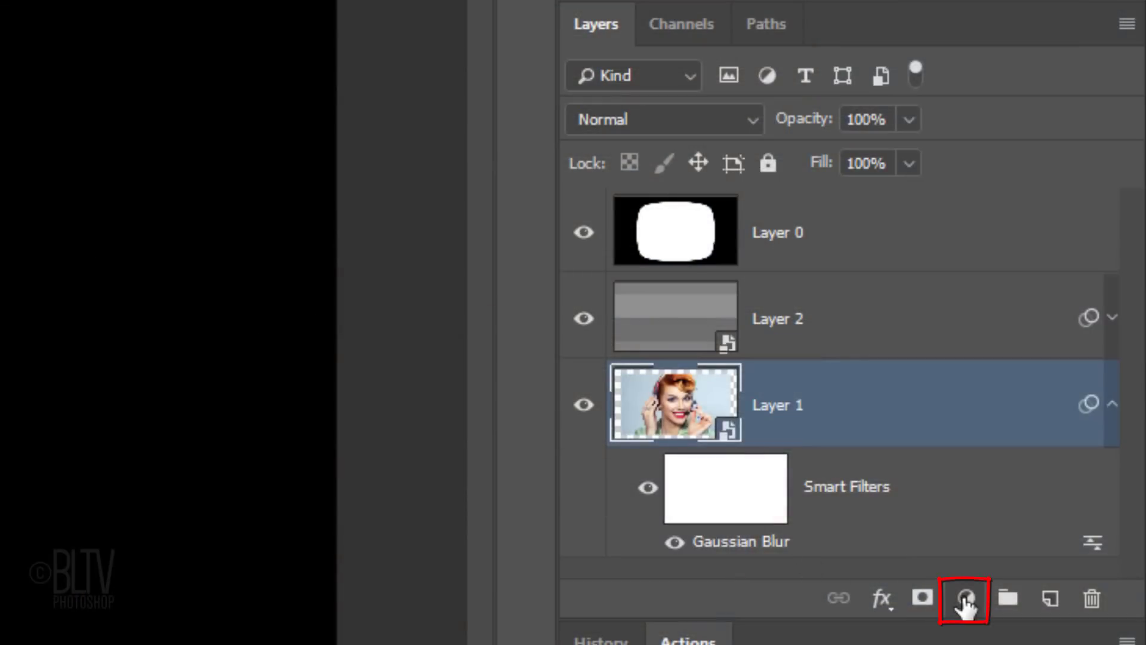
{"action": "left_click", "coordinate": [965, 600]}
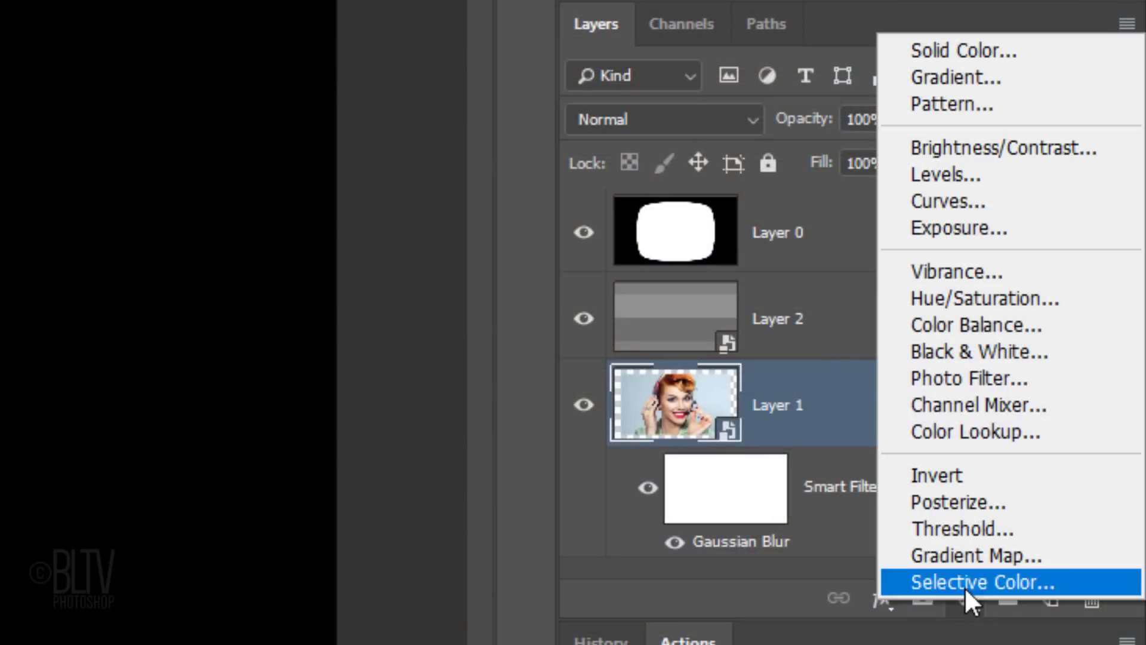
{"action": "left_click", "coordinate": [985, 351]}
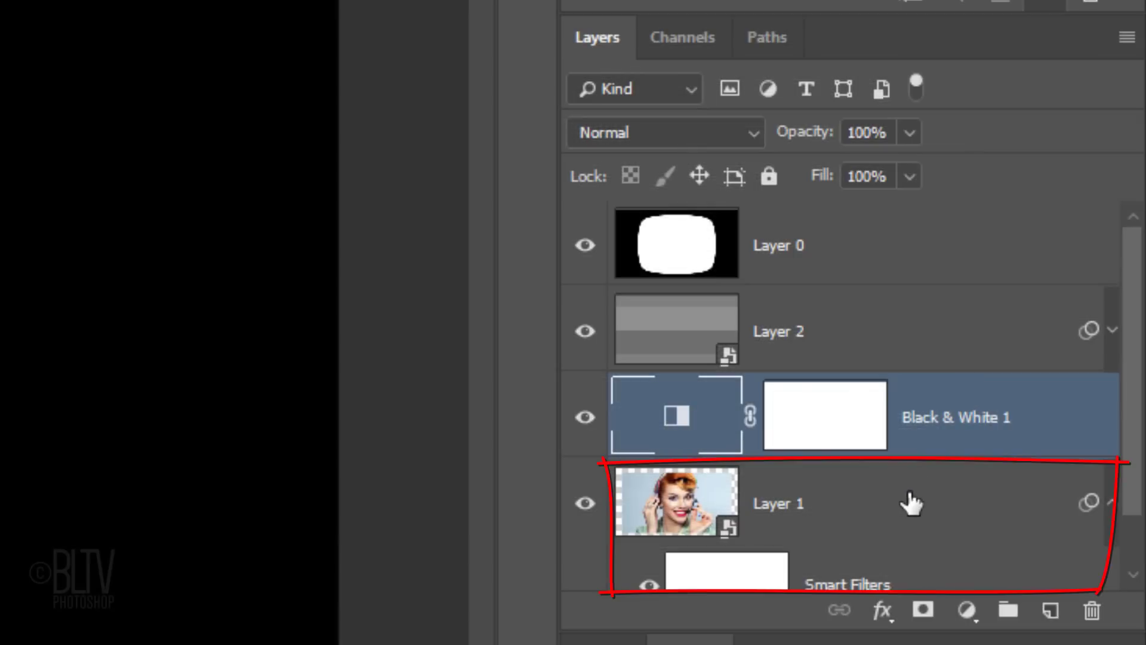
Add a Lens Correction vignette with Amount -100 to the photo layer, Layer 1
{"action": "left_click", "coordinate": [907, 504]}
{"action": "scroll", "coordinate": [908, 504], "scroll_direction": "down", "scroll_amount": 1}
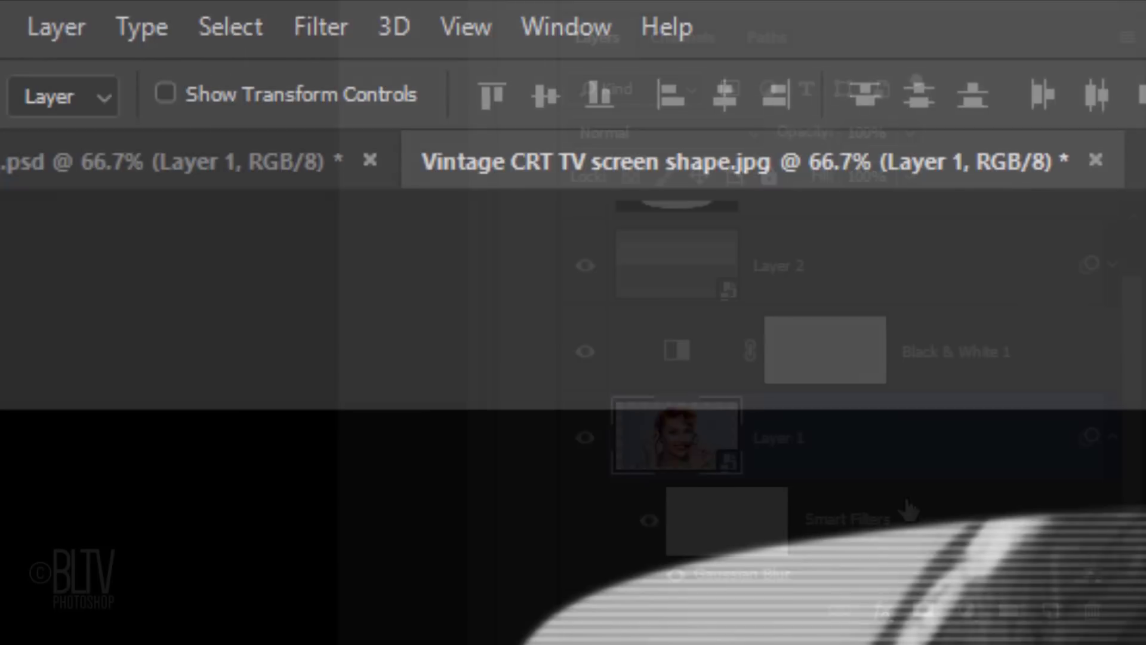
{"action": "left_click", "coordinate": [317, 26]}
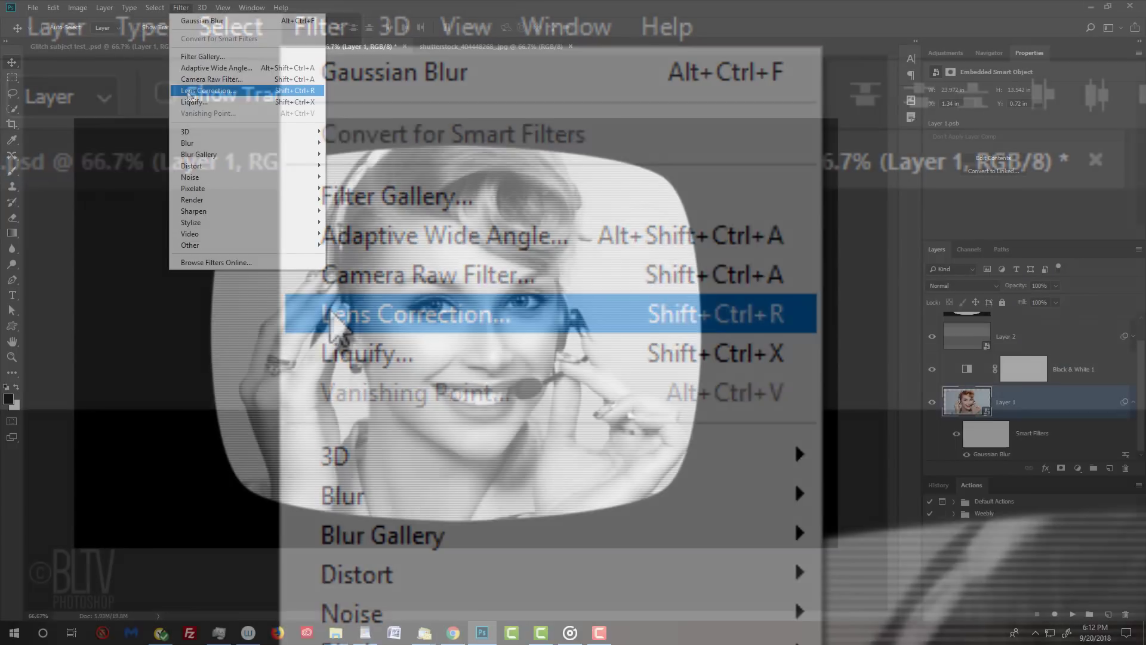
{"action": "left_click", "coordinate": [331, 315]}
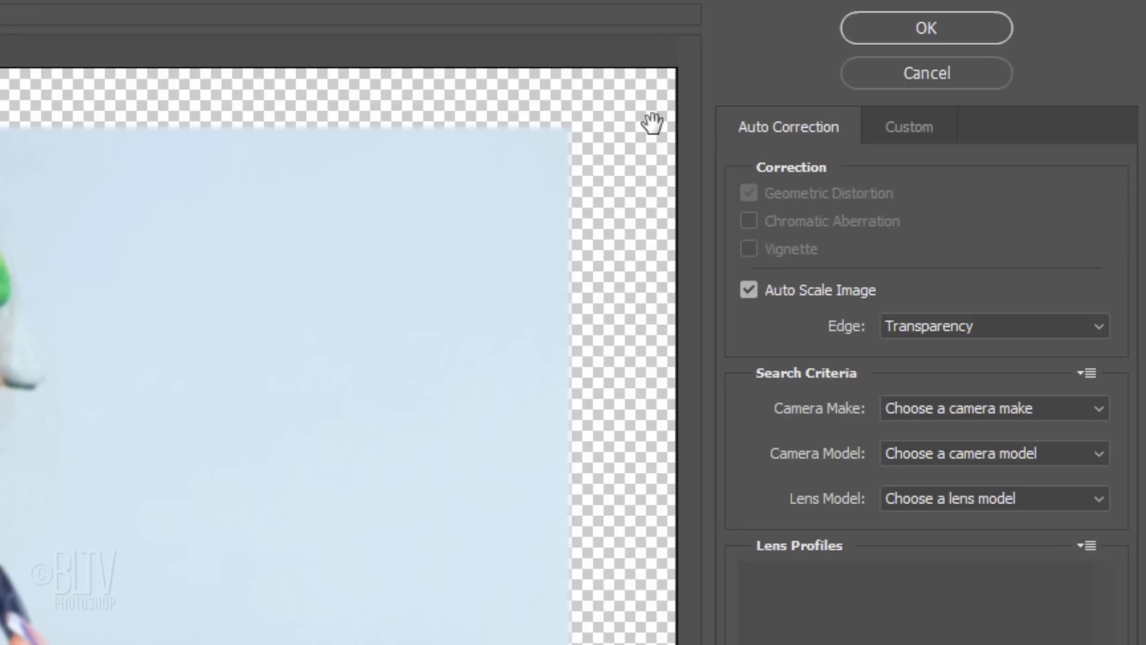
{"action": "left_click", "coordinate": [917, 135]}
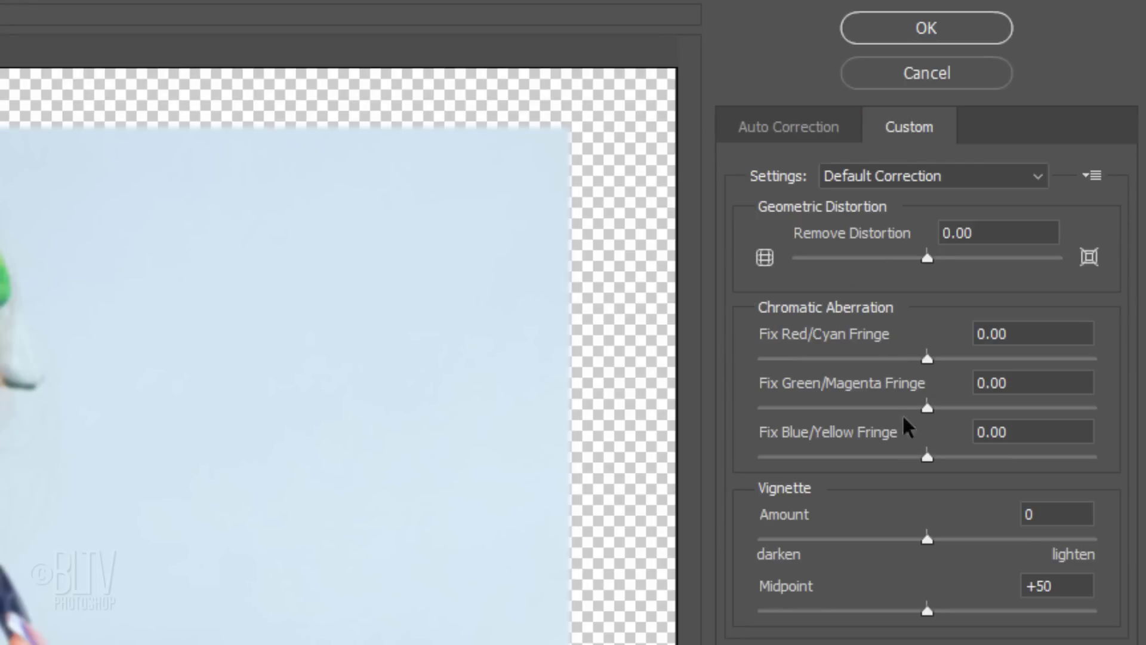
{"action": "left_click_drag", "start_coordinate": [925, 543], "coordinate": [761, 544]}
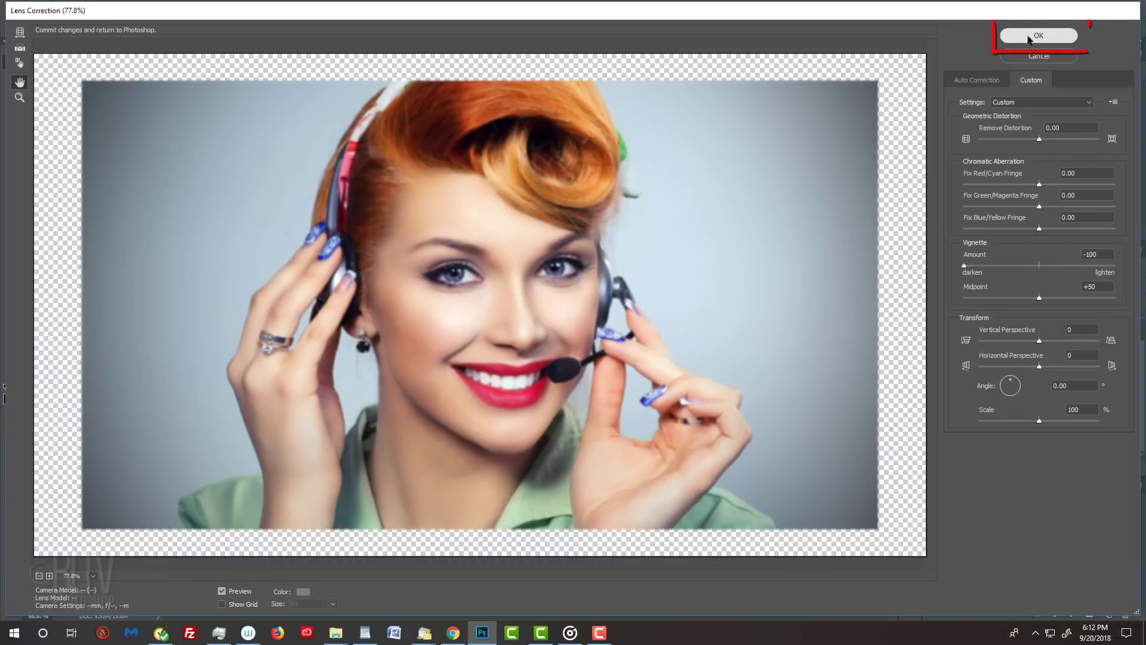
{"action": "left_click", "coordinate": [1026, 35]}
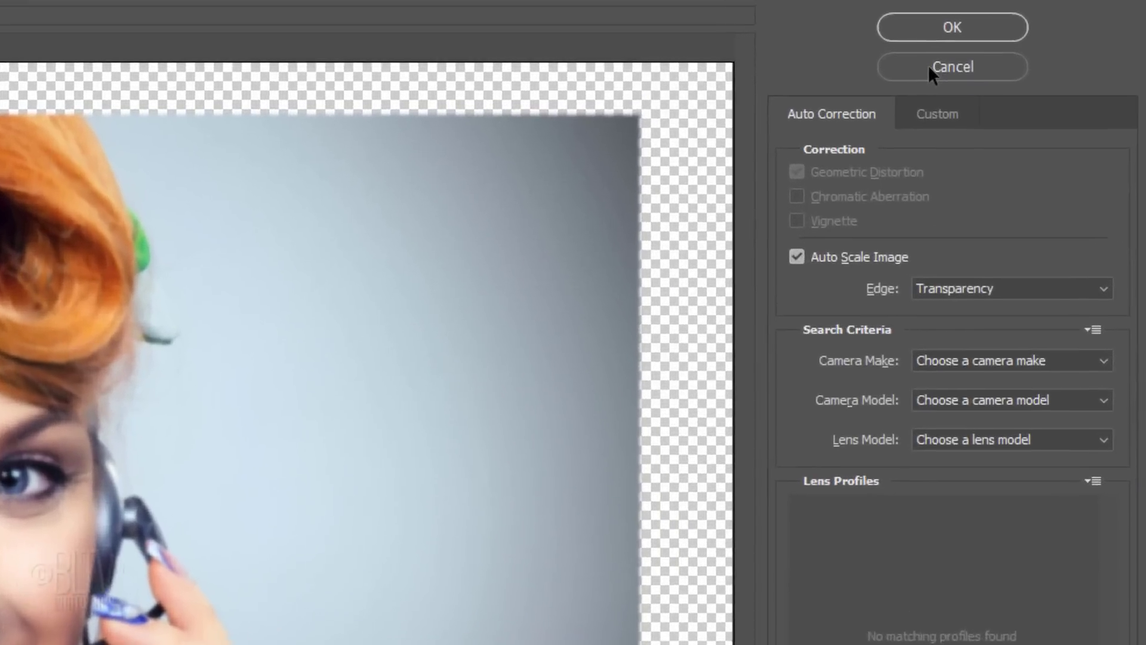
Add a second Lens Correction vignette with Amount -100 and Midpoint +25
{"action": "left_click", "coordinate": [931, 117]}
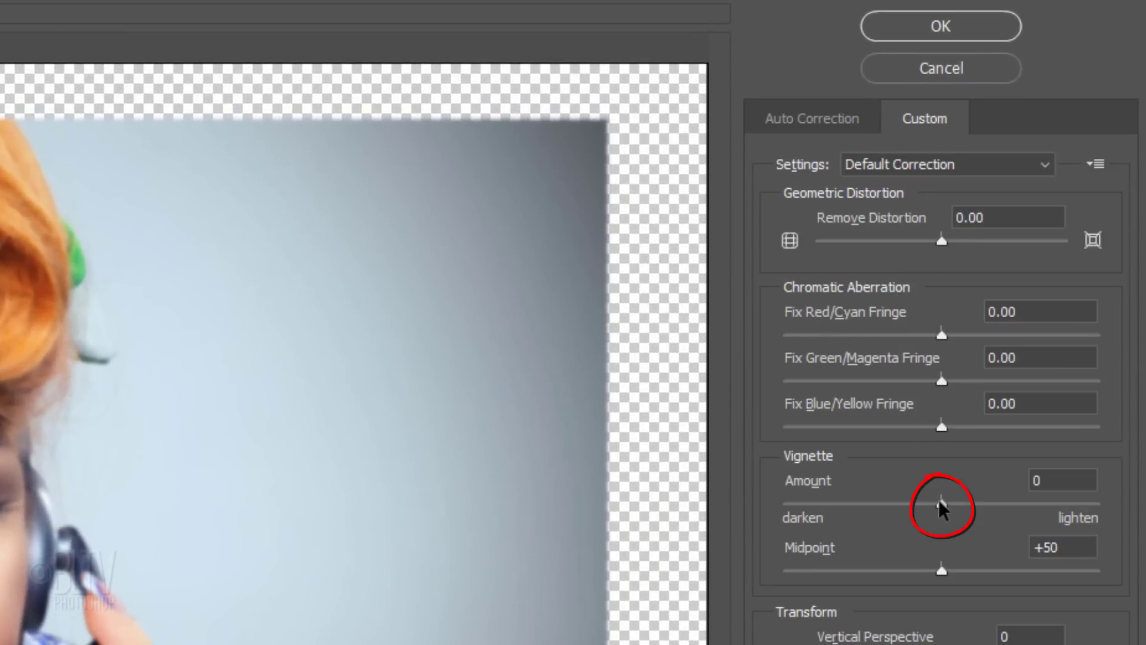
{"action": "left_click_drag", "start_coordinate": [941, 504], "coordinate": [782, 512]}
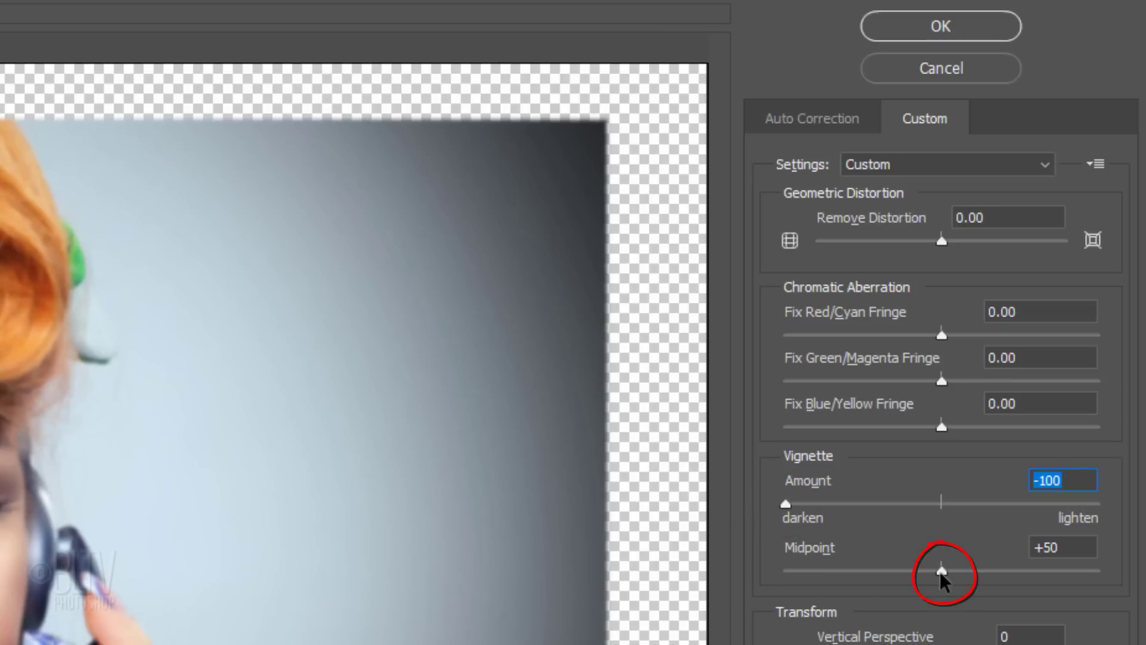
{"action": "left_click_drag", "start_coordinate": [942, 572], "coordinate": [866, 577]}
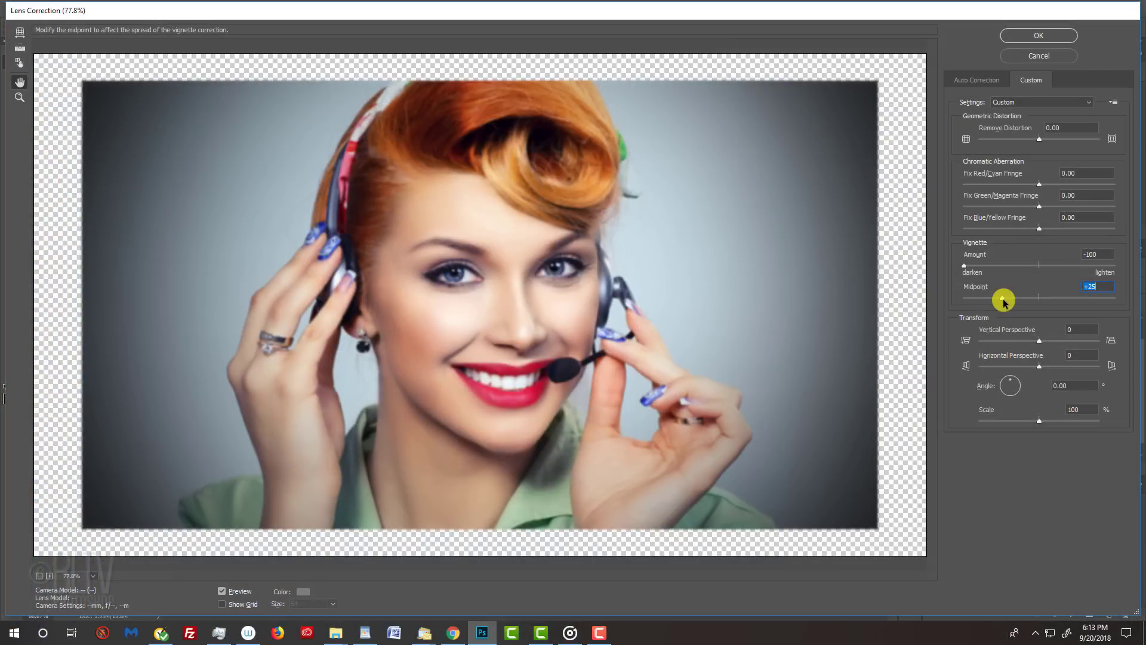
{"action": "left_click", "coordinate": [1038, 37]}
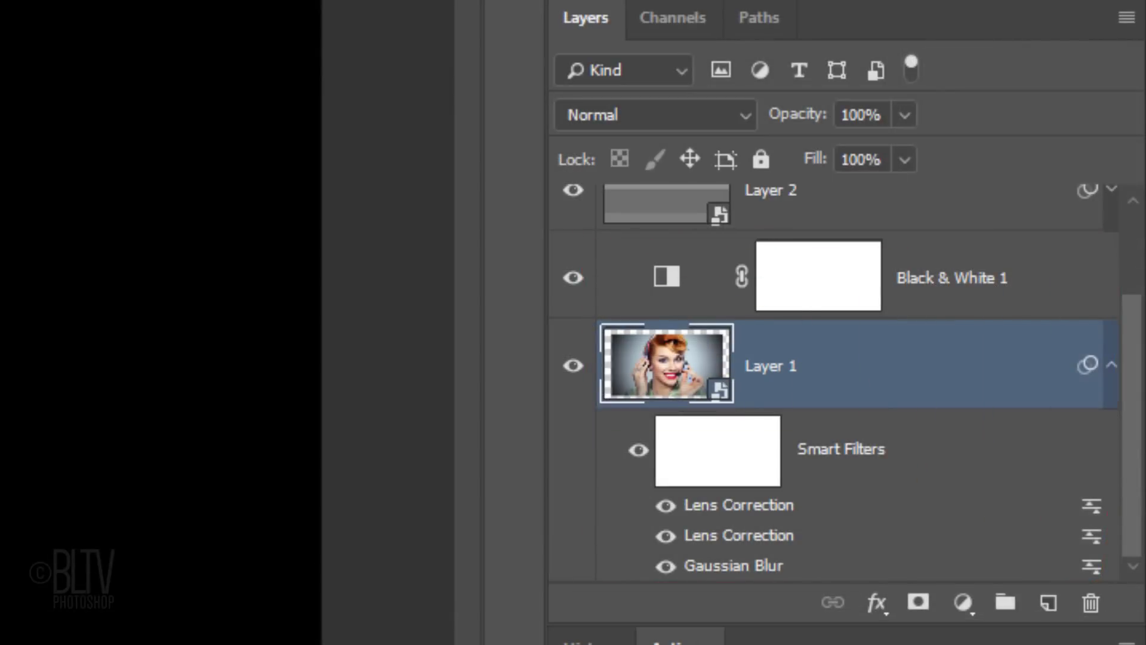
Merge Layer 1 and Black & White 1 into one smart object and duplicate it twice
{"action": "left_click", "coordinate": [819, 291]}
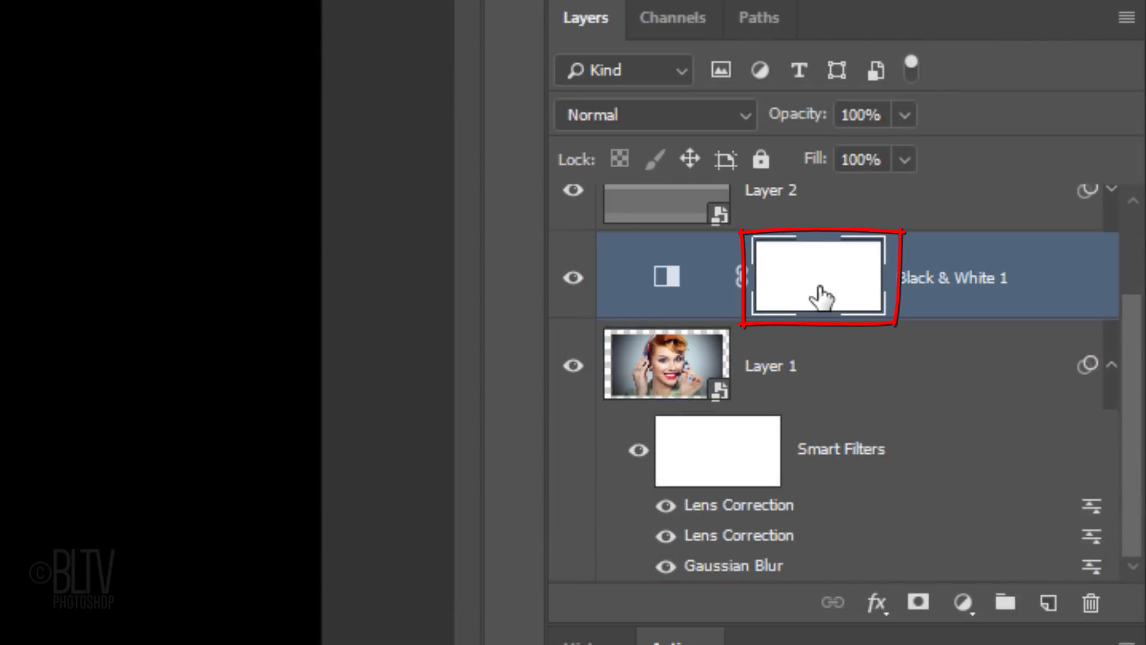
{"action": "left_click", "coordinate": [819, 365], "text": "shift"}
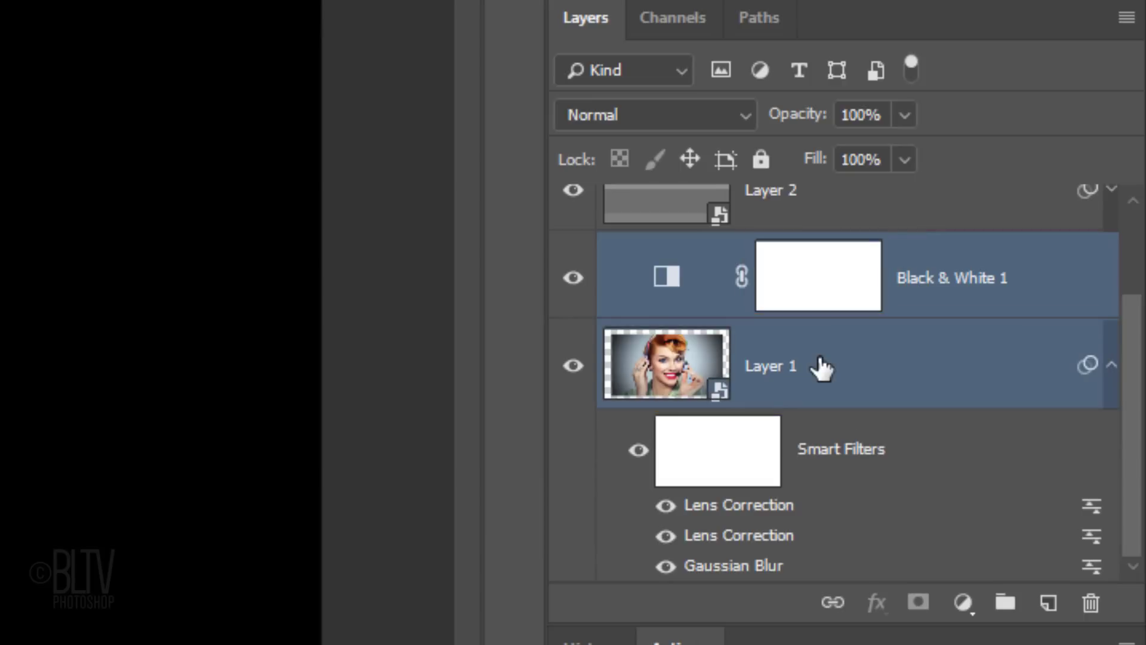
{"action": "left_click", "coordinate": [1126, 17]}
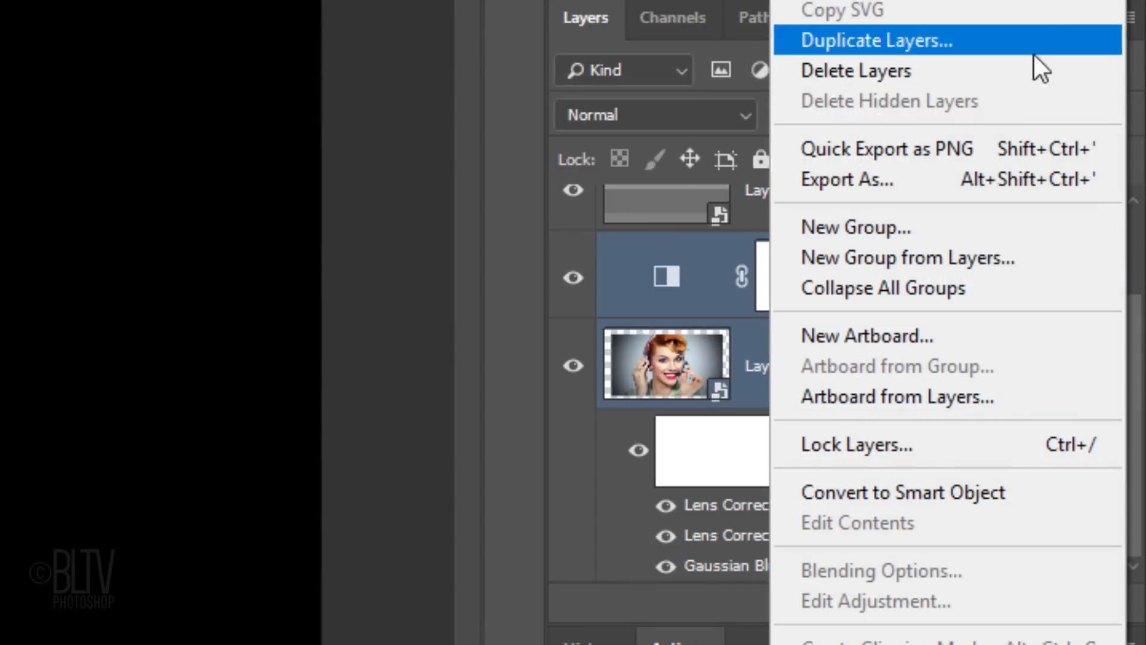
{"action": "left_click", "coordinate": [912, 489]}
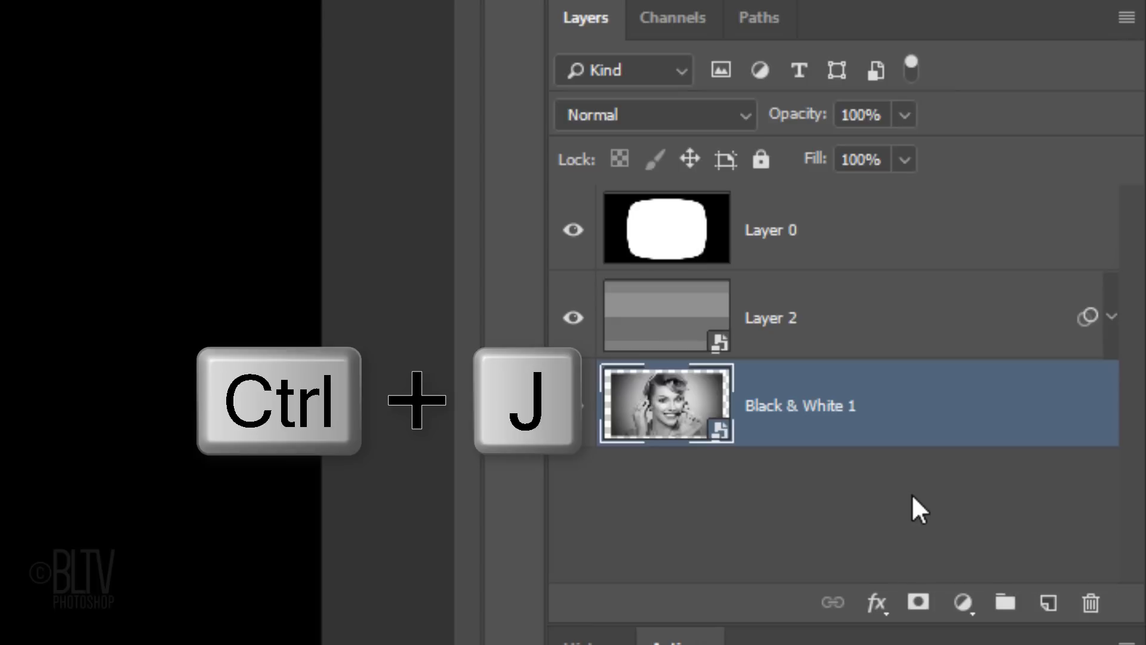
{"action": "key", "text": "ctrl+j"}
{"action": "key", "text": "ctrl+j"}
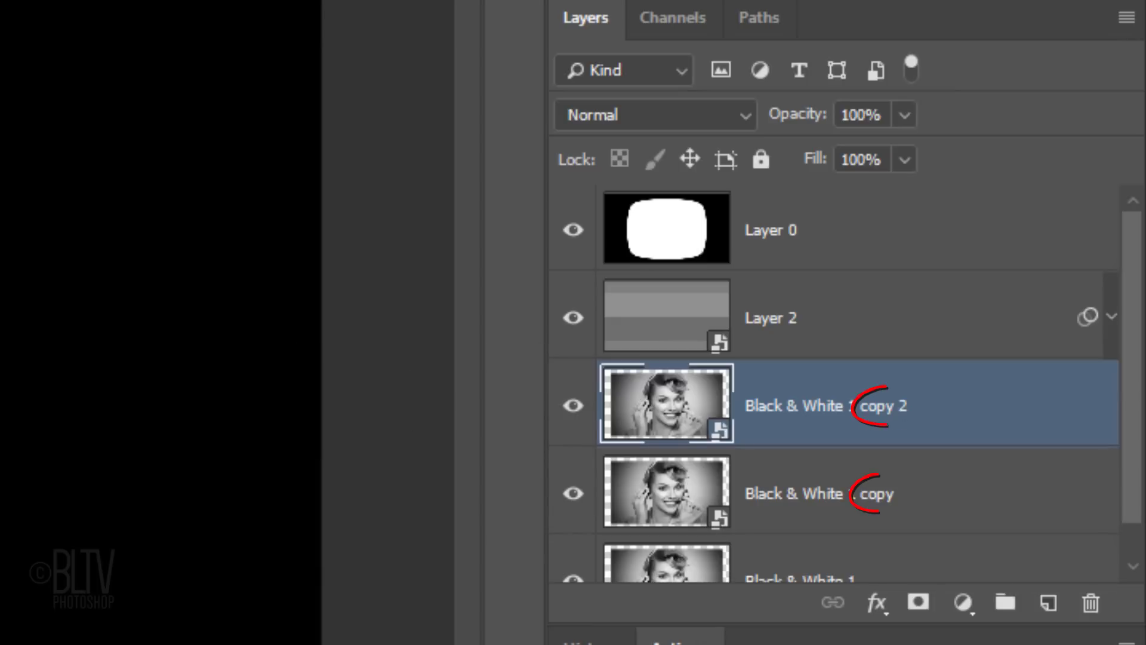
{"action": "left_click_drag", "start_coordinate": [1133, 409], "coordinate": [1132, 514]}
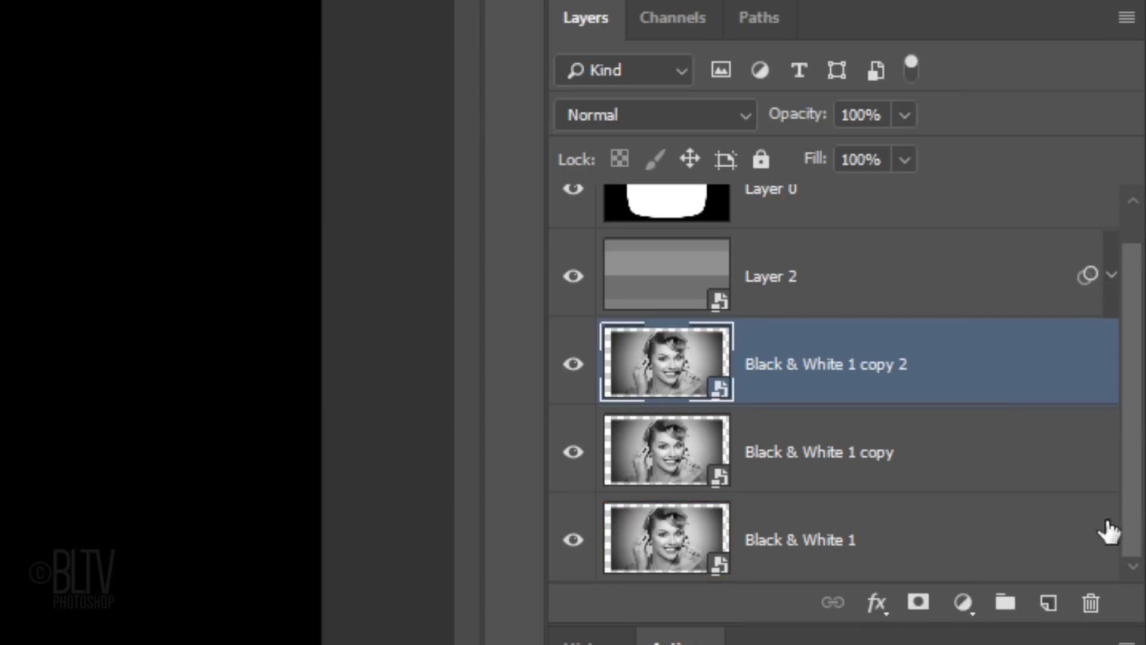
Hide Black & White 1 and copy 2, and select Black & White 1 copy
{"action": "left_click", "coordinate": [573, 540]}
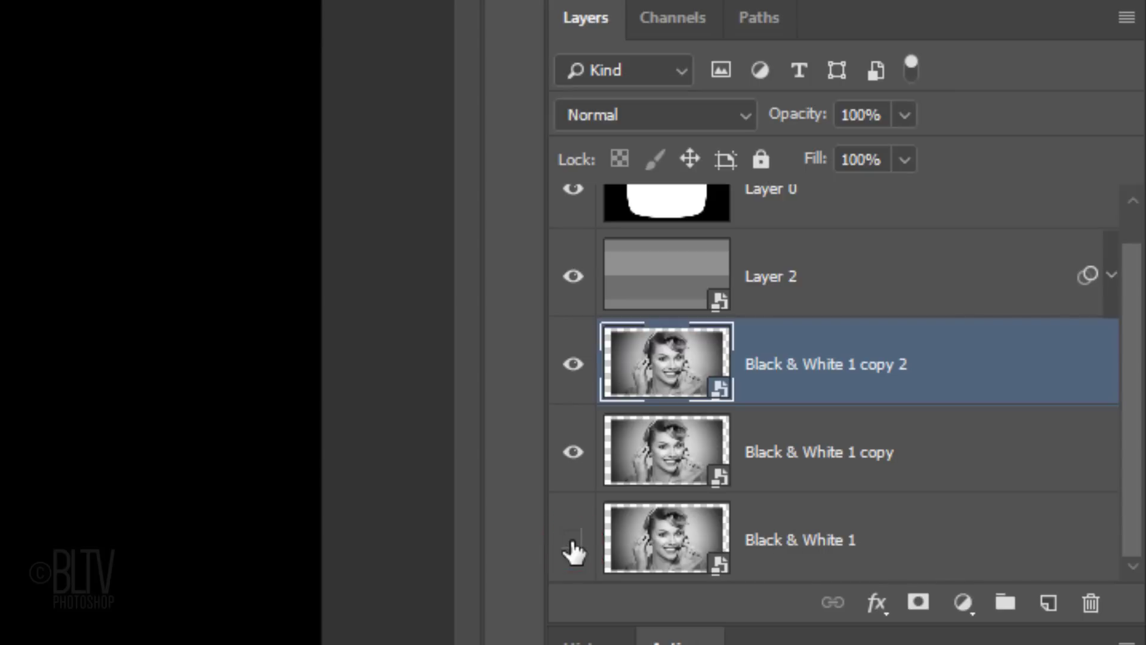
{"action": "left_click", "coordinate": [576, 373]}
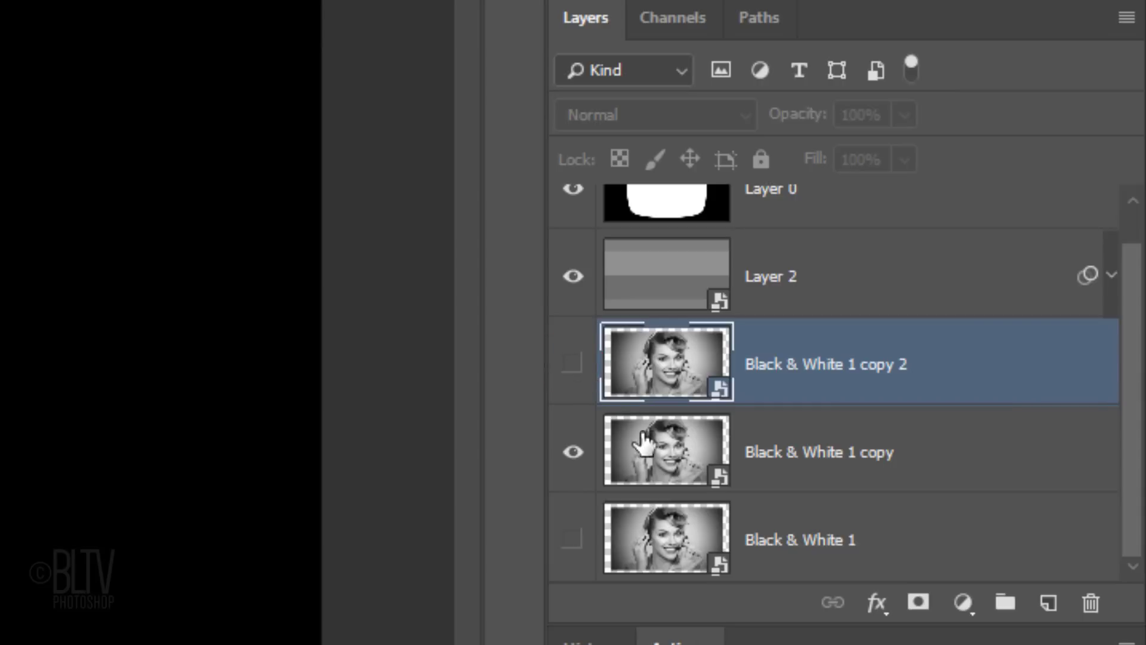
{"action": "left_click", "coordinate": [660, 463]}
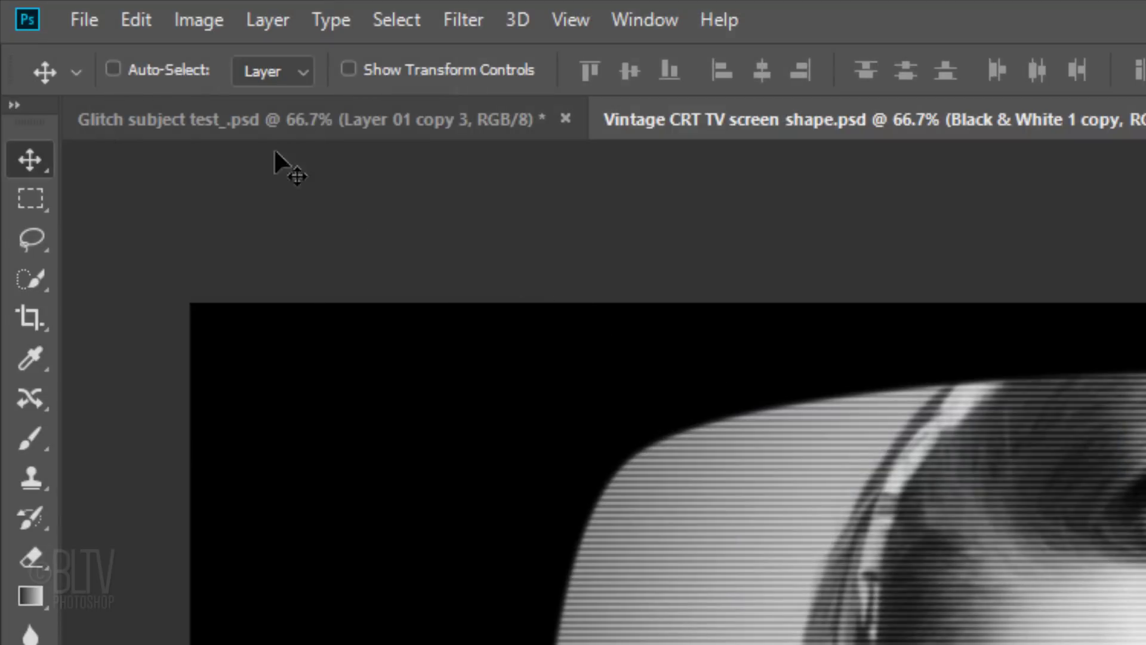
Skew Black & White 1 copy so its top edge slants to the right
{"action": "left_click", "coordinate": [136, 20]}
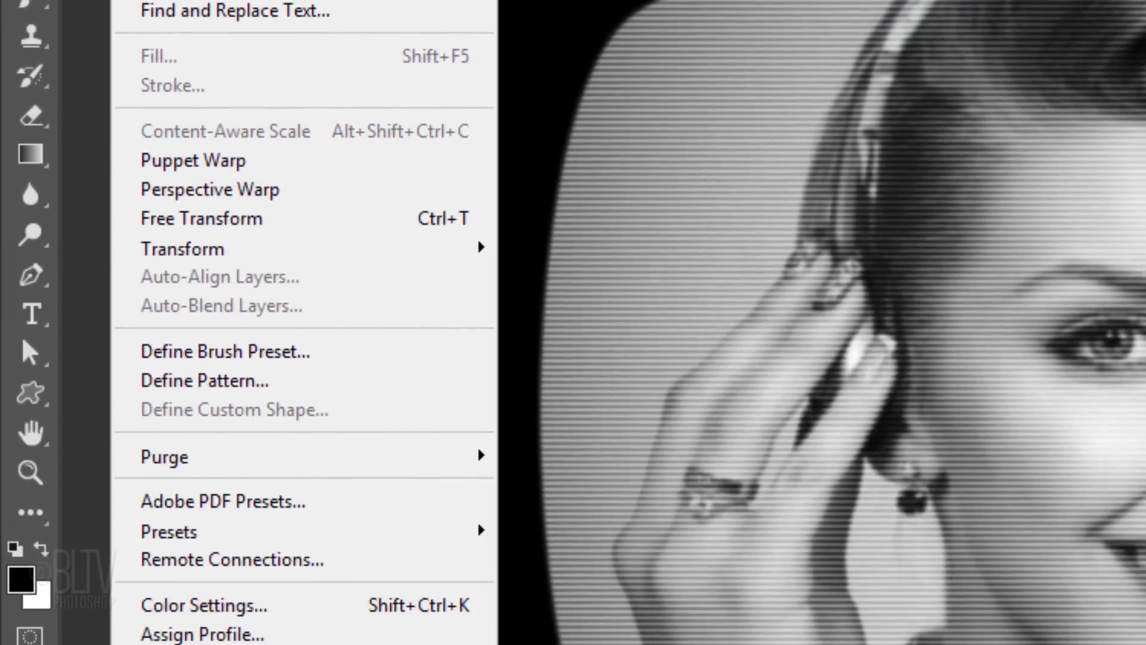
{"action": "mouse_move", "coordinate": [205, 250]}
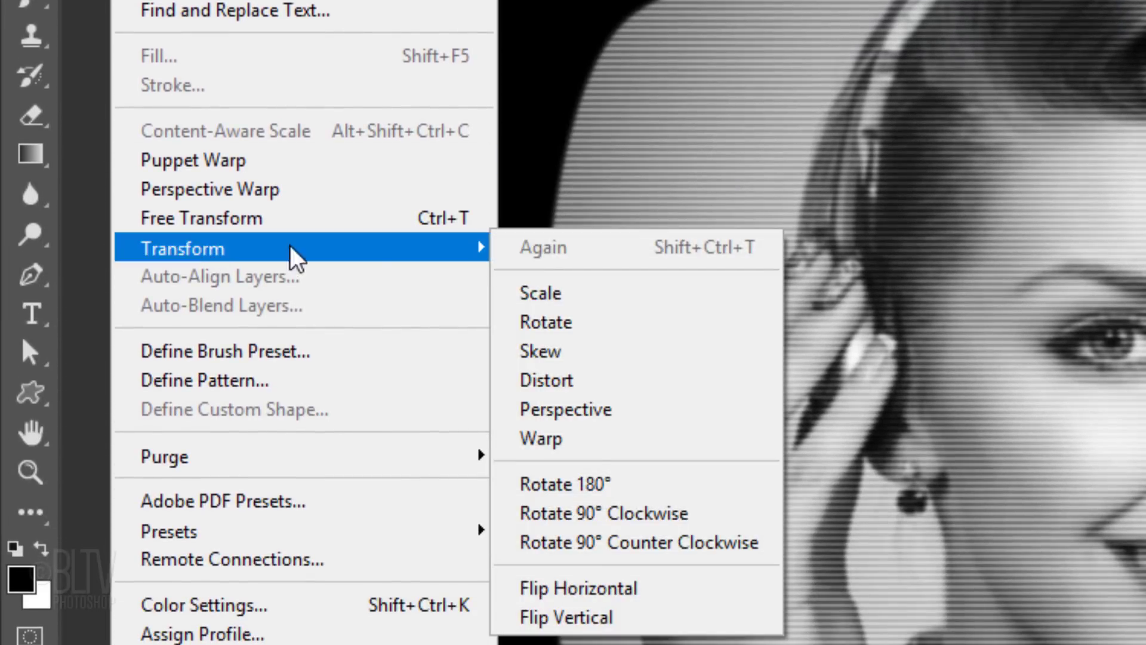
{"action": "left_click", "coordinate": [561, 358]}
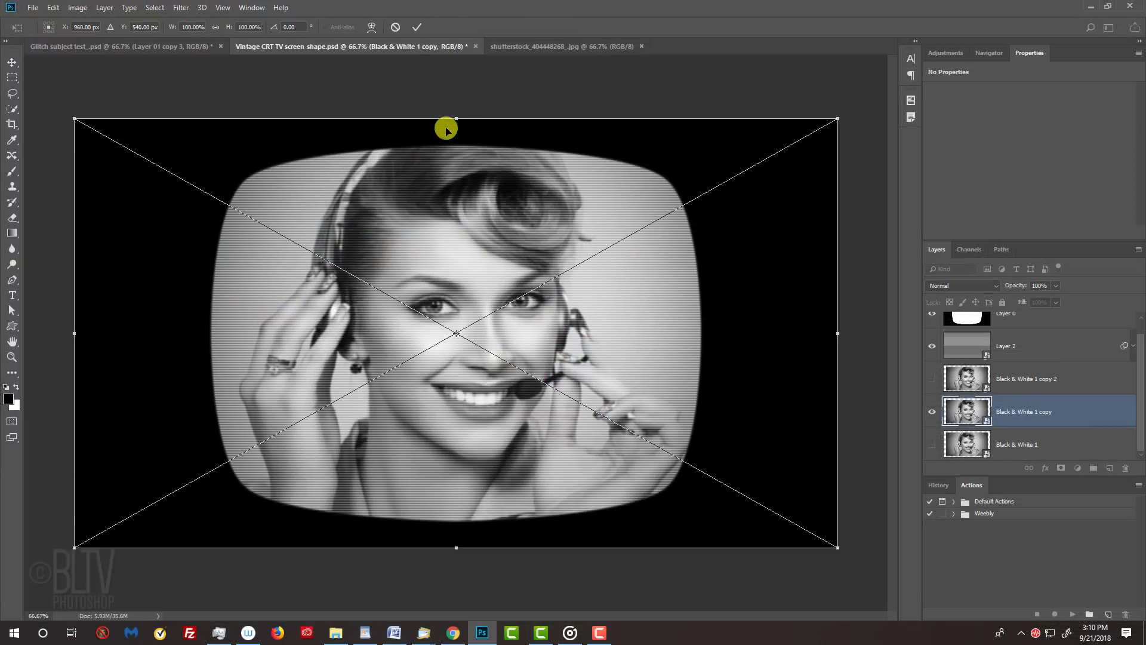
{"action": "left_click_drag", "start_coordinate": [456, 120], "coordinate": [587, 124]}
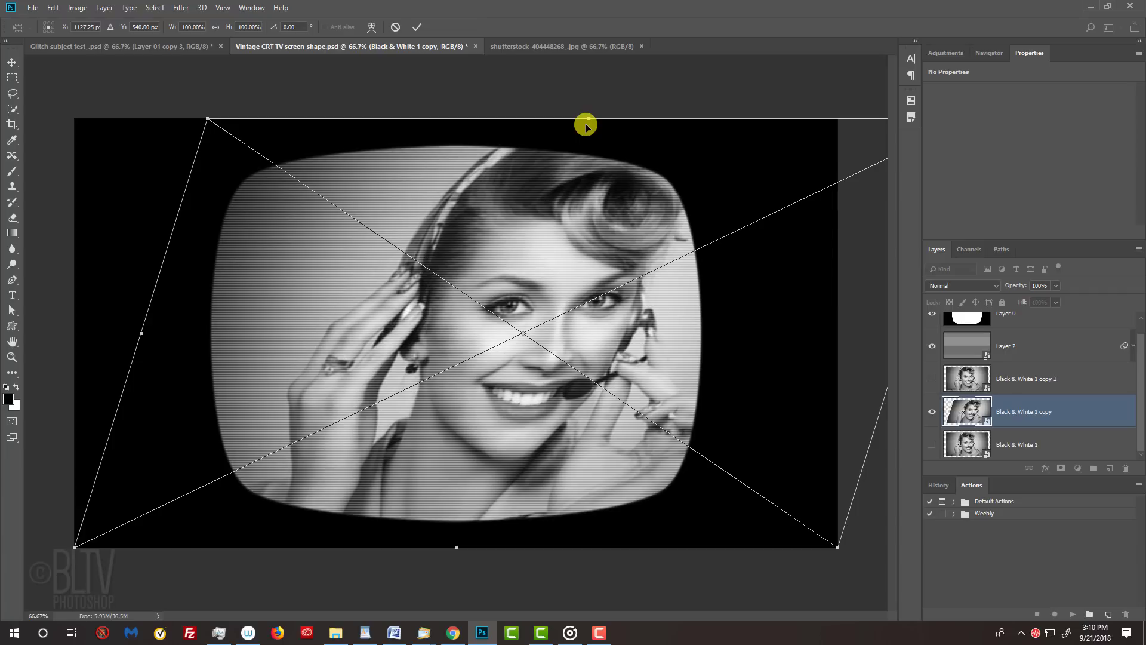
{"action": "key", "text": "Escape"}
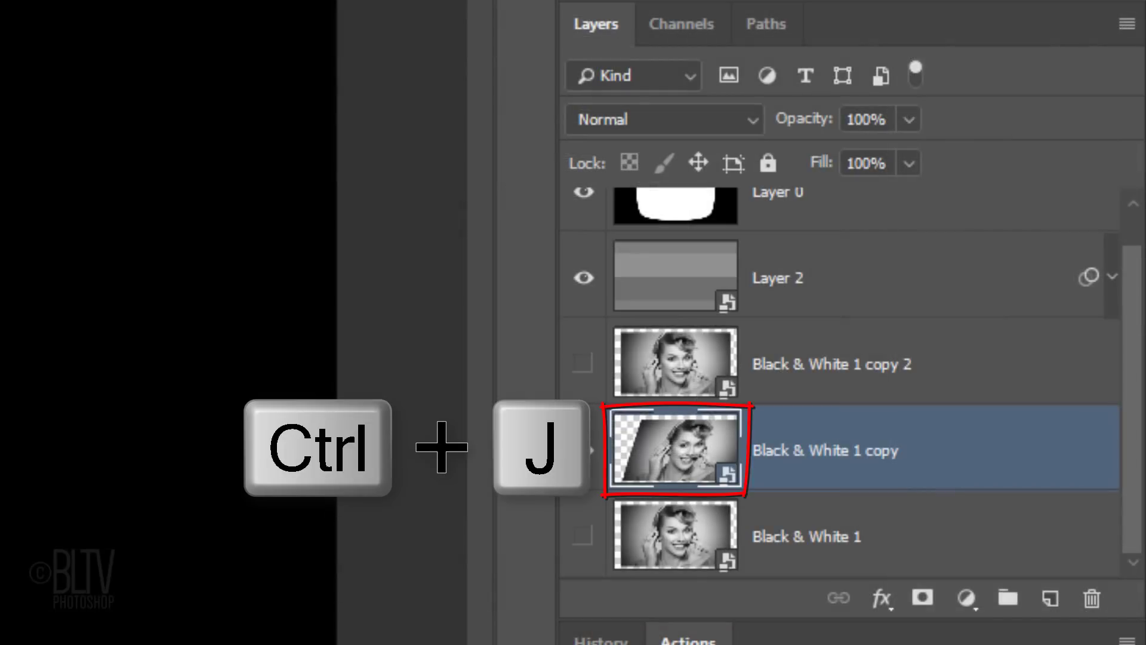
Duplicate the skewed layer twice into copy 3 and copy 4, and hide copy 4
{"action": "key", "text": "ctrl+j"}
{"action": "key", "text": "ctrl+j"}
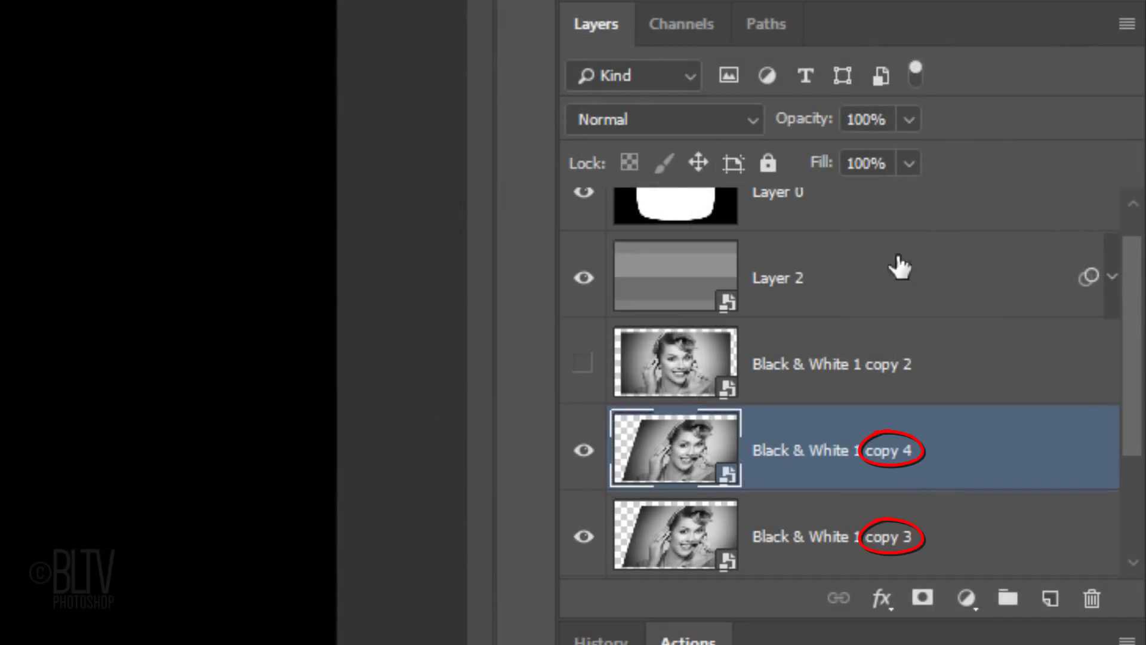
{"action": "left_click_drag", "start_coordinate": [1130, 398], "coordinate": [1105, 499]}
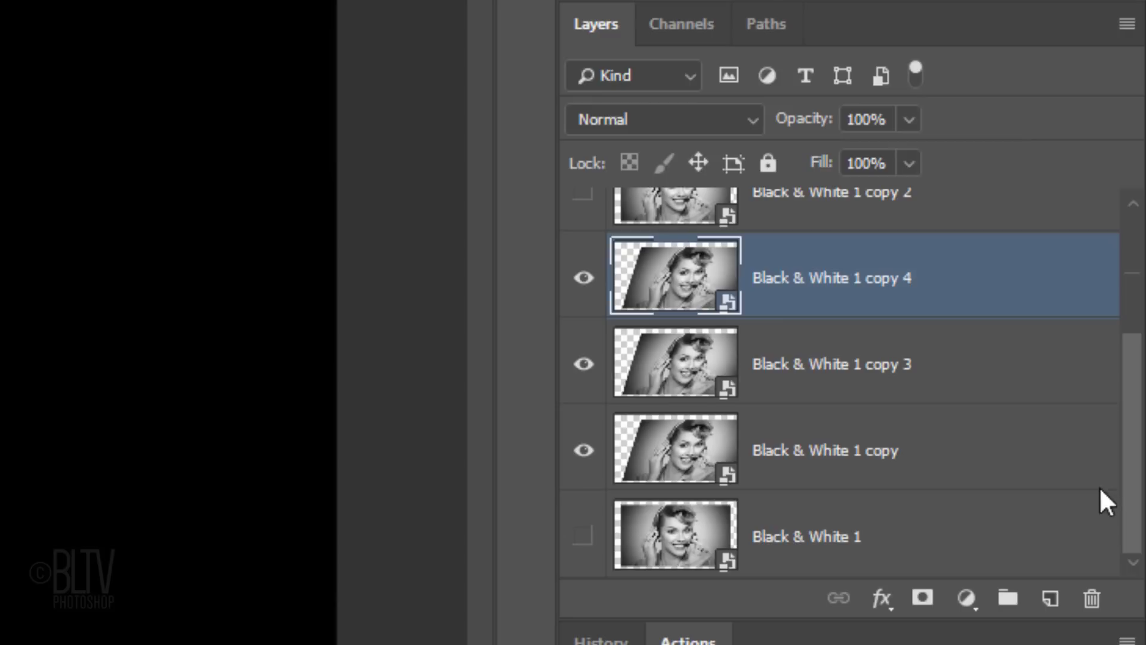
{"action": "left_click", "coordinate": [582, 281]}
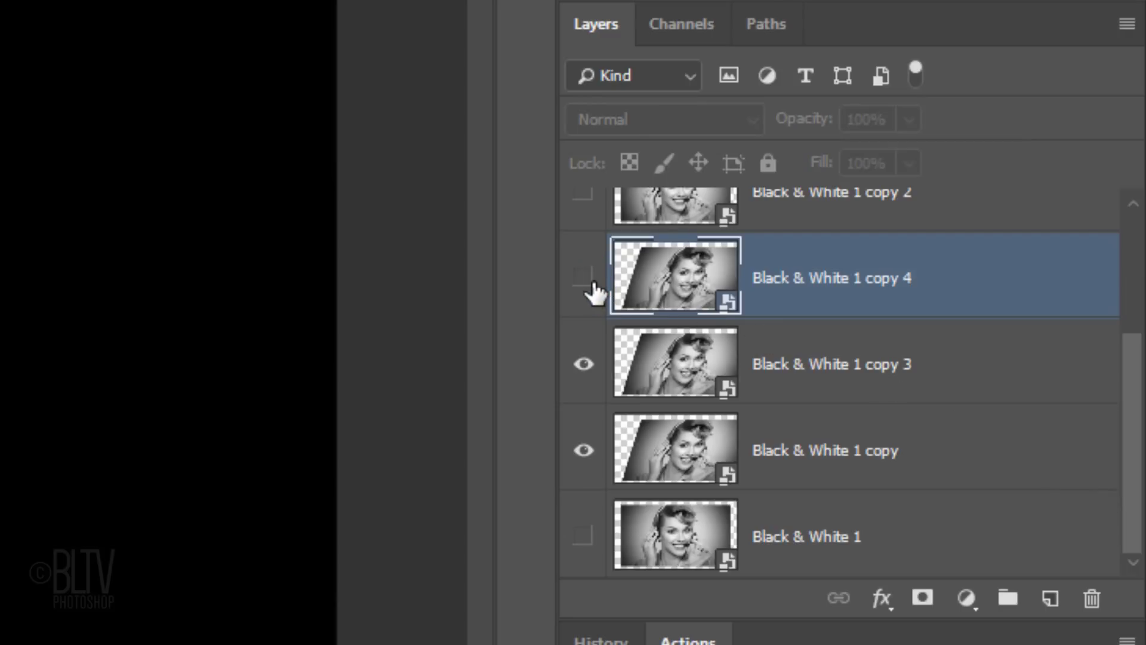
Set copy 3 to Soft Light at 50% opacity and select it with Black & White 1 copy
{"action": "left_click", "coordinate": [694, 361]}
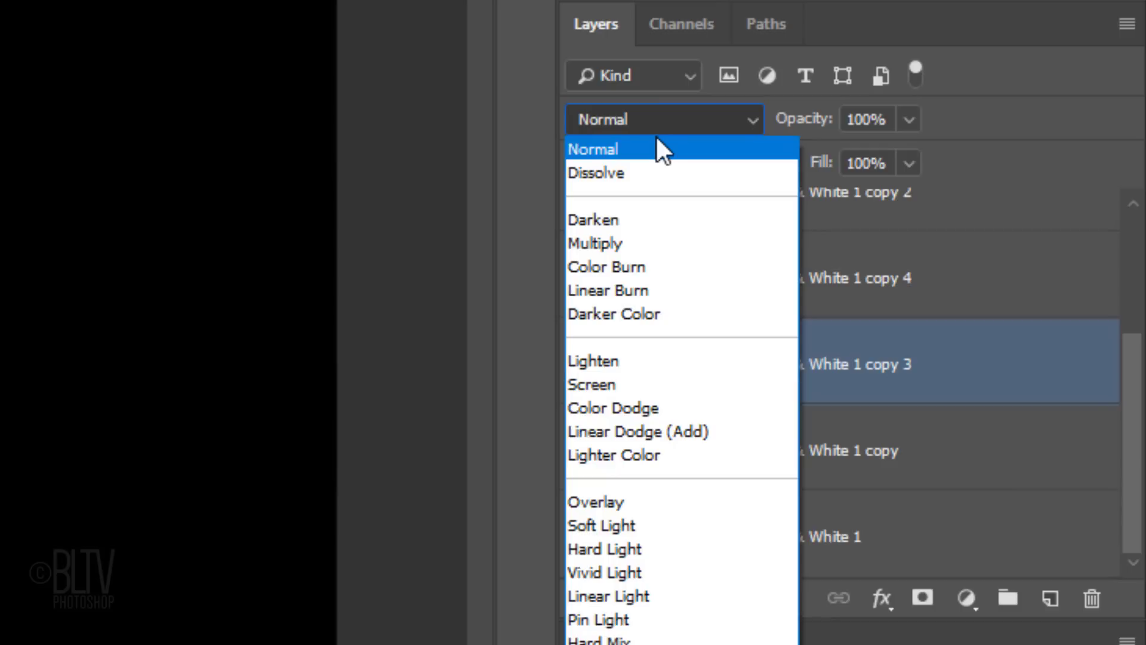
{"action": "left_click", "coordinate": [626, 515]}
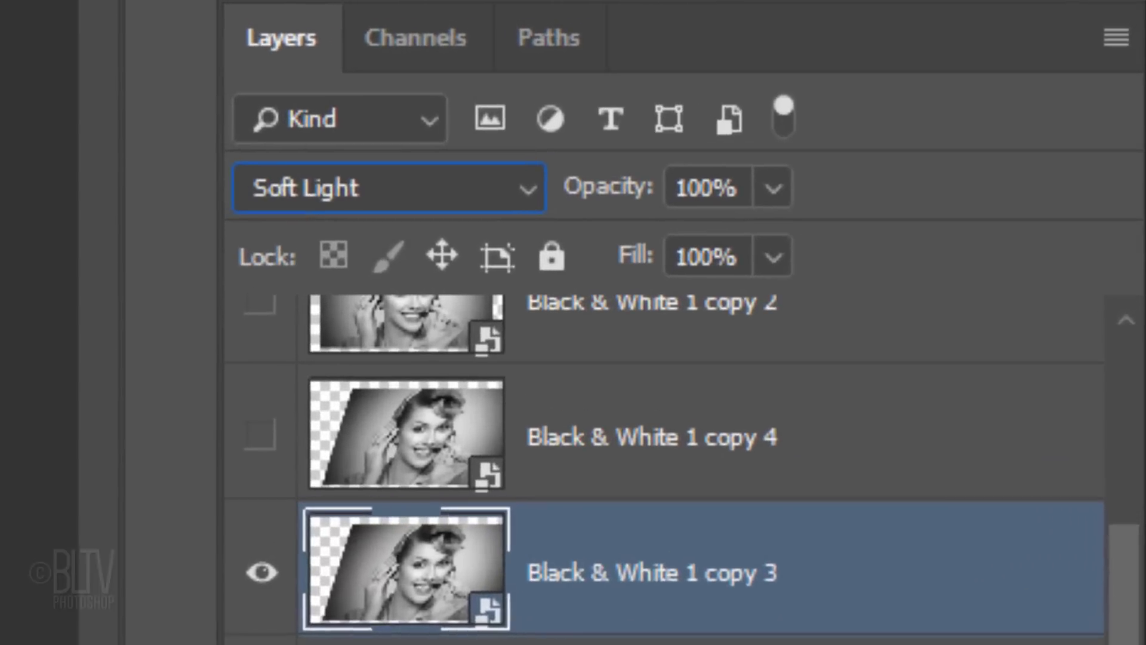
{"action": "left_click", "coordinate": [740, 188]}
{"action": "type", "text": "5"}
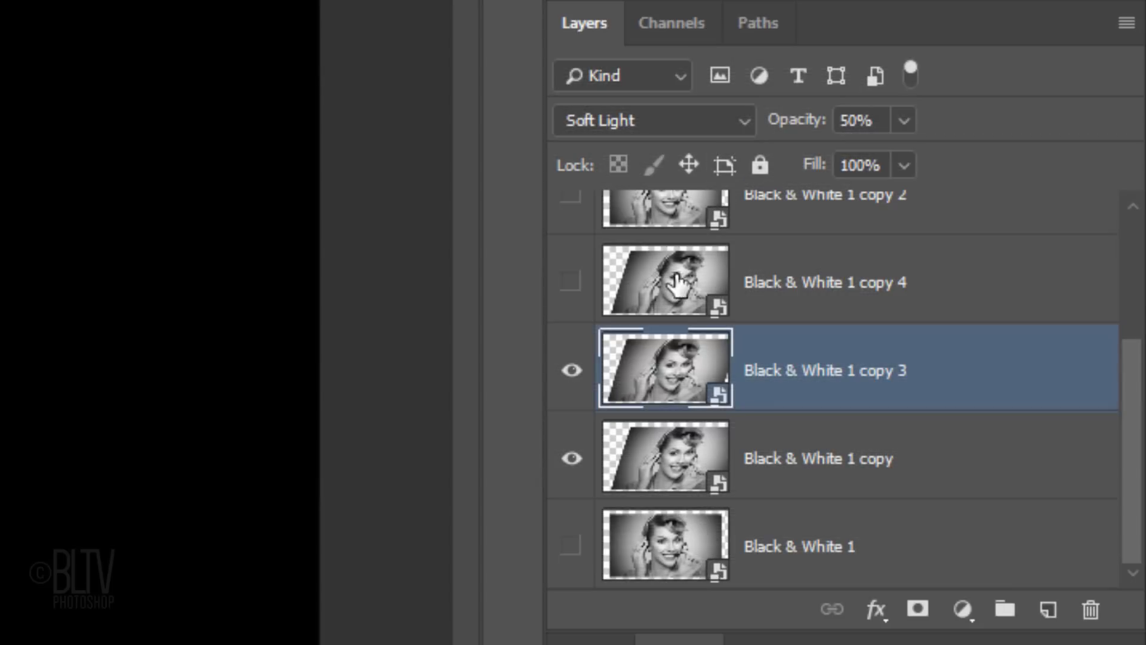
{"action": "left_click", "coordinate": [660, 462], "text": "shift"}
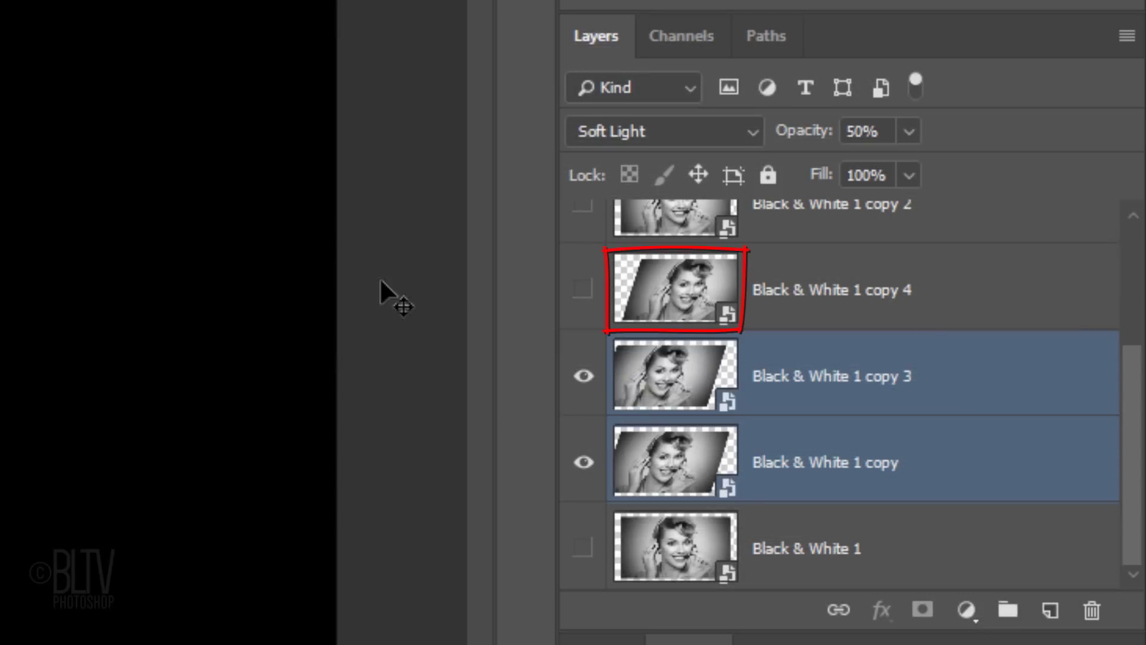
Show copy 4, blend it Soft Light at 70% opacity, and add a white layer mask
{"action": "left_click", "coordinate": [584, 290]}
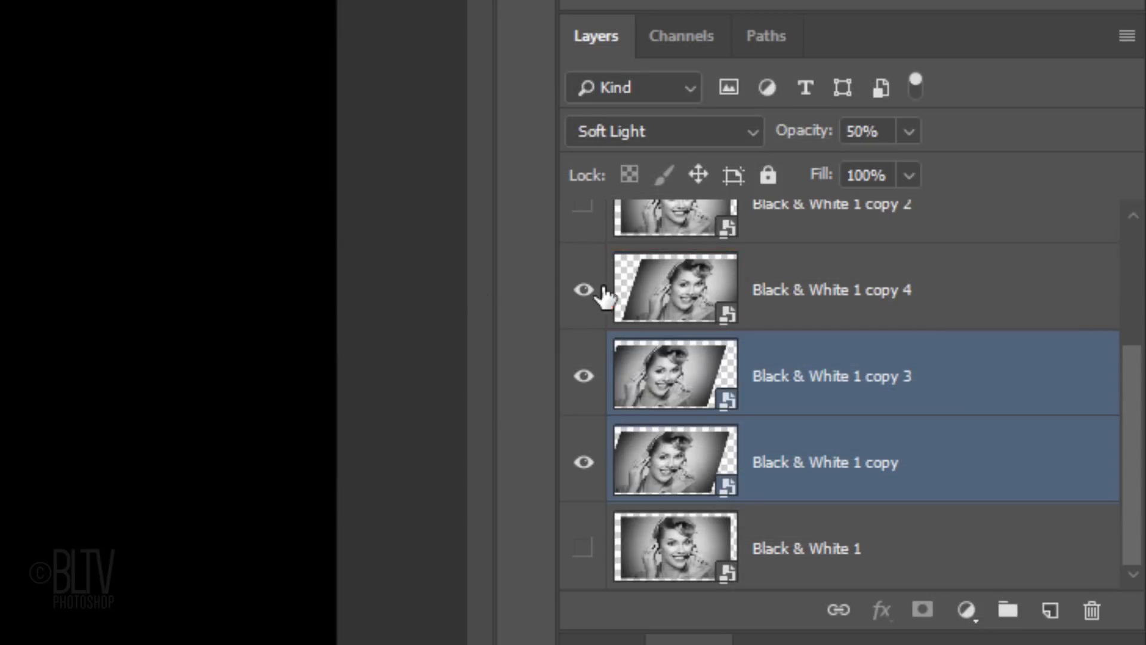
{"action": "left_click", "coordinate": [664, 296]}
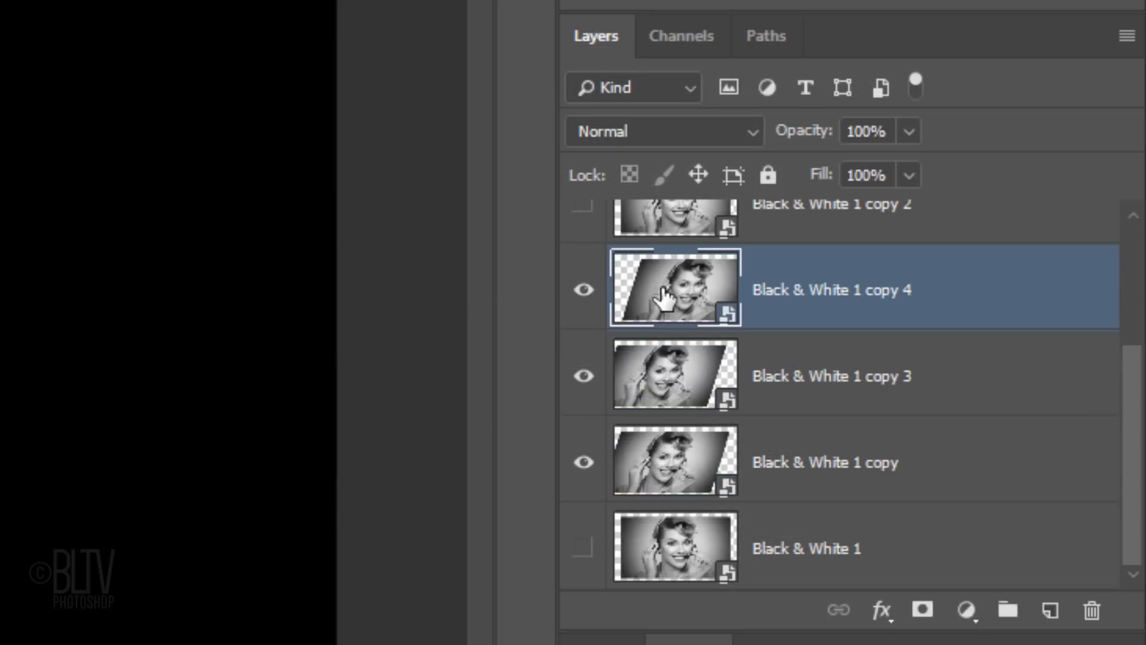
{"action": "left_click", "coordinate": [655, 130]}
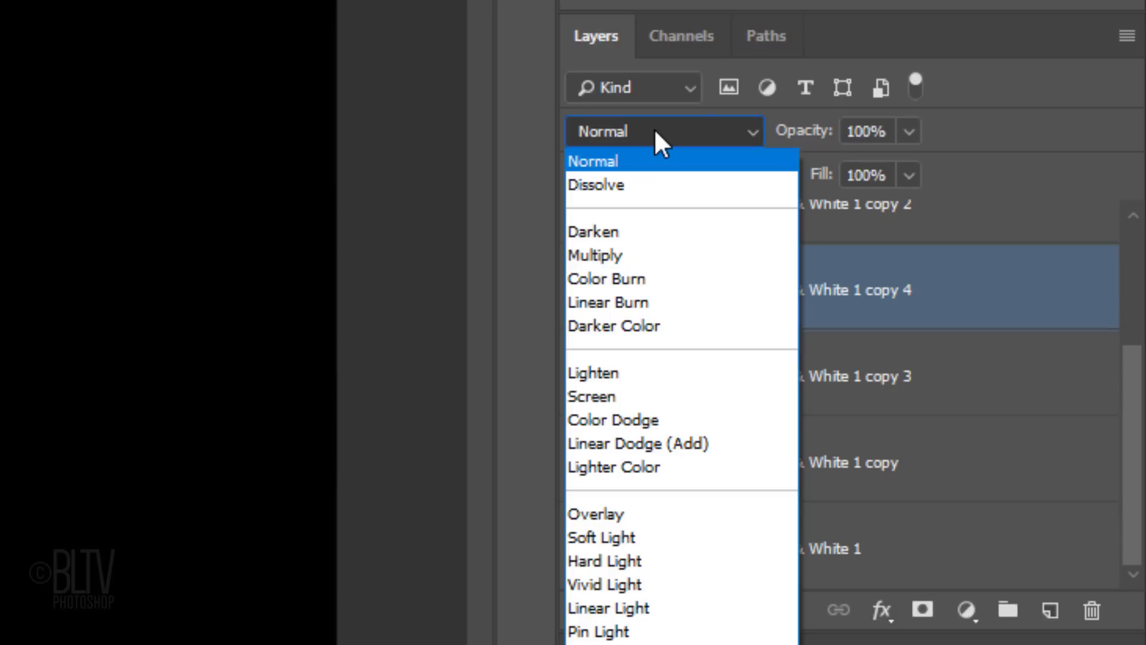
{"action": "left_click", "coordinate": [606, 536]}
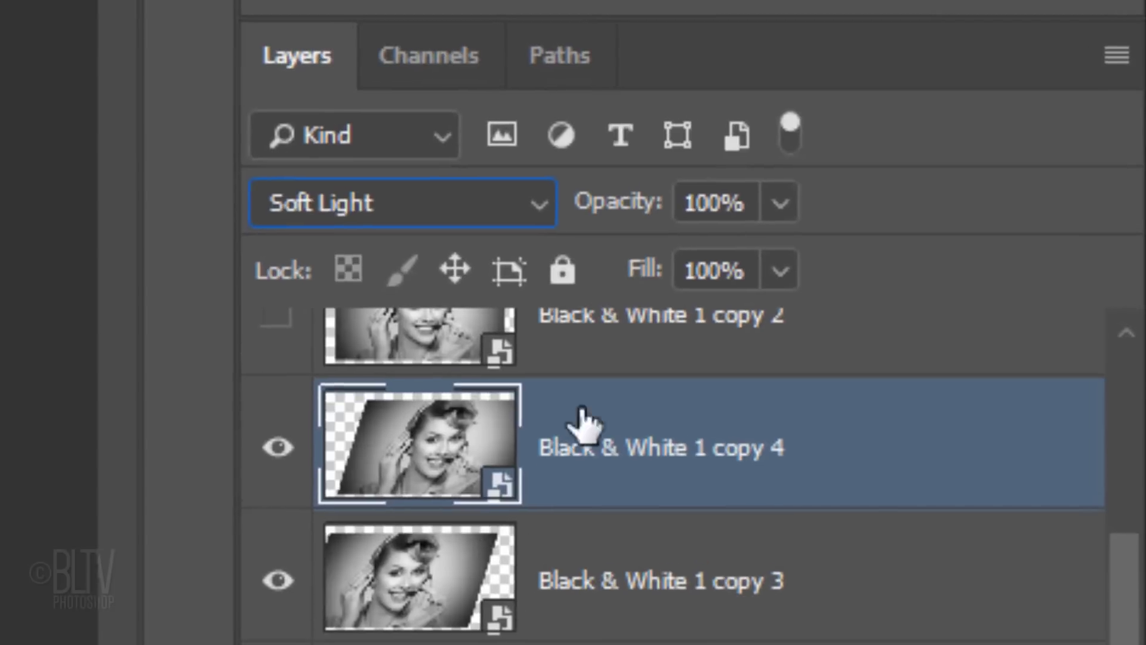
{"action": "key", "text": "7"}
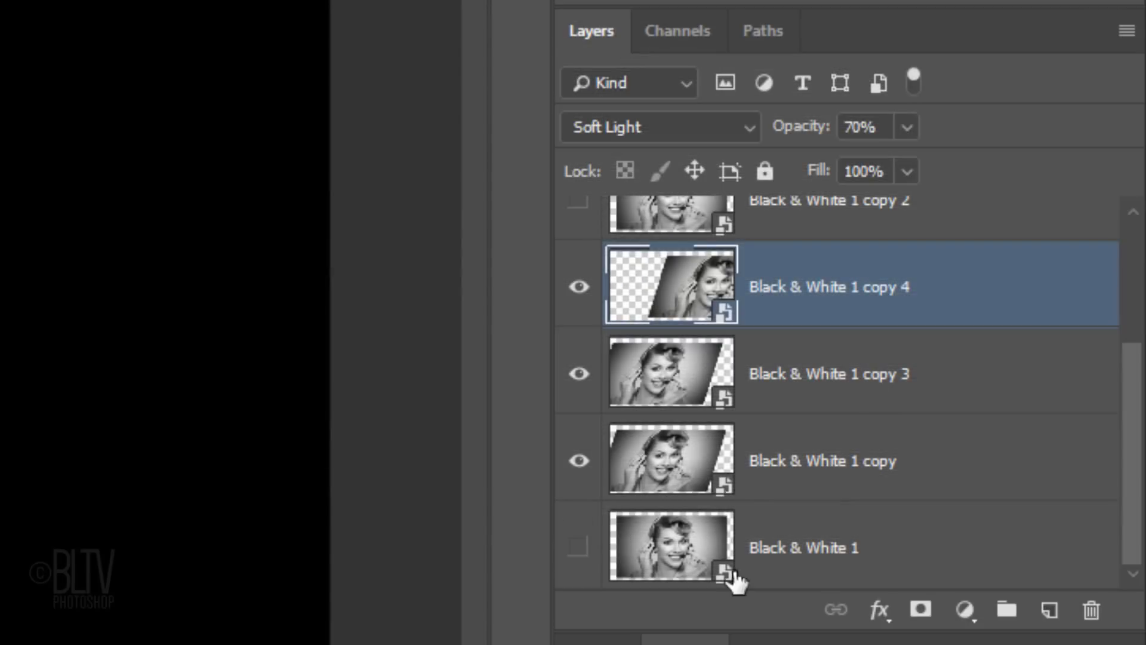
{"action": "left_click", "coordinate": [918, 609]}
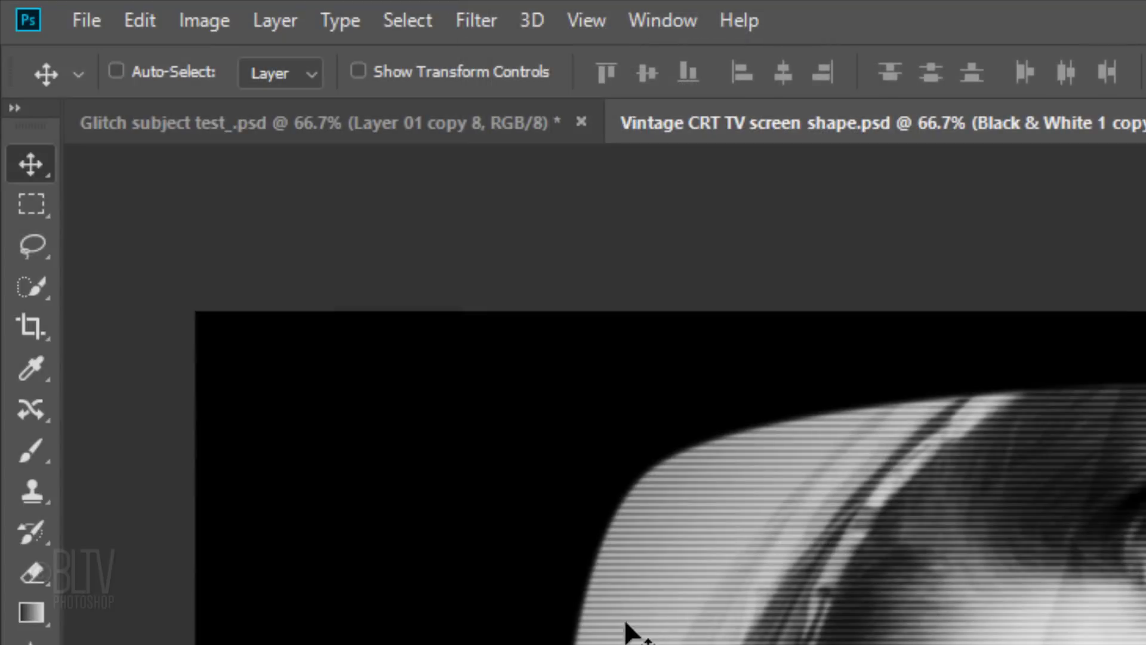
Paint a soft black diagonal stroke on copy 4's layer mask with the Brush tool
{"action": "left_click_drag", "start_coordinate": [31, 451], "coordinate": [84, 459]}
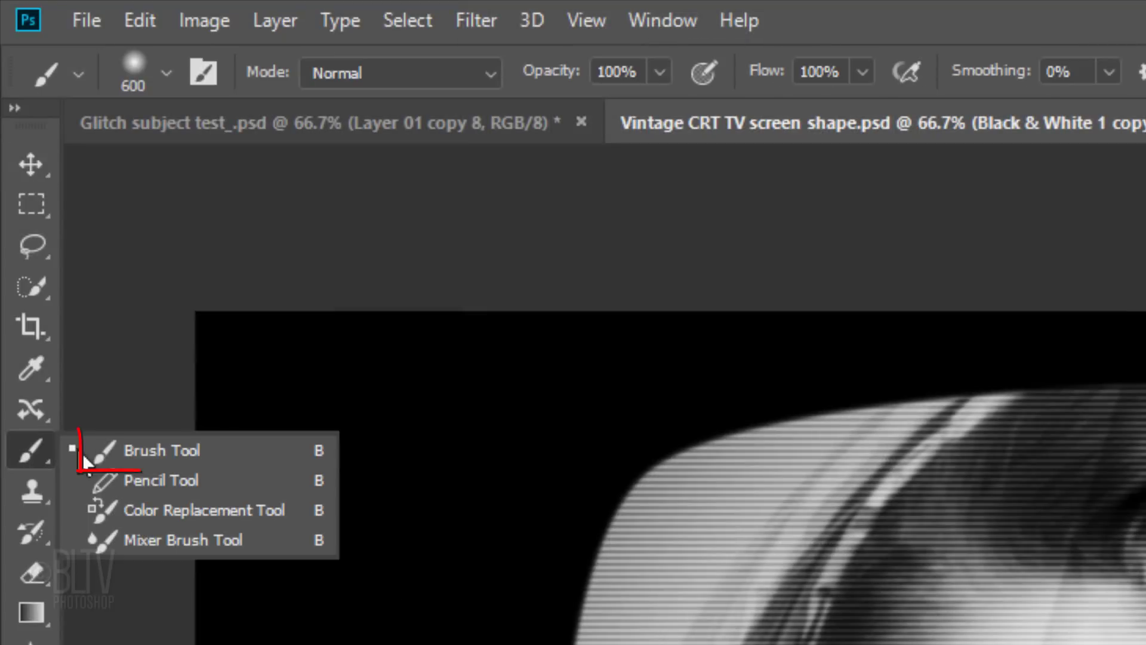
{"action": "left_click", "coordinate": [155, 454]}
{"action": "left_click", "coordinate": [167, 73]}
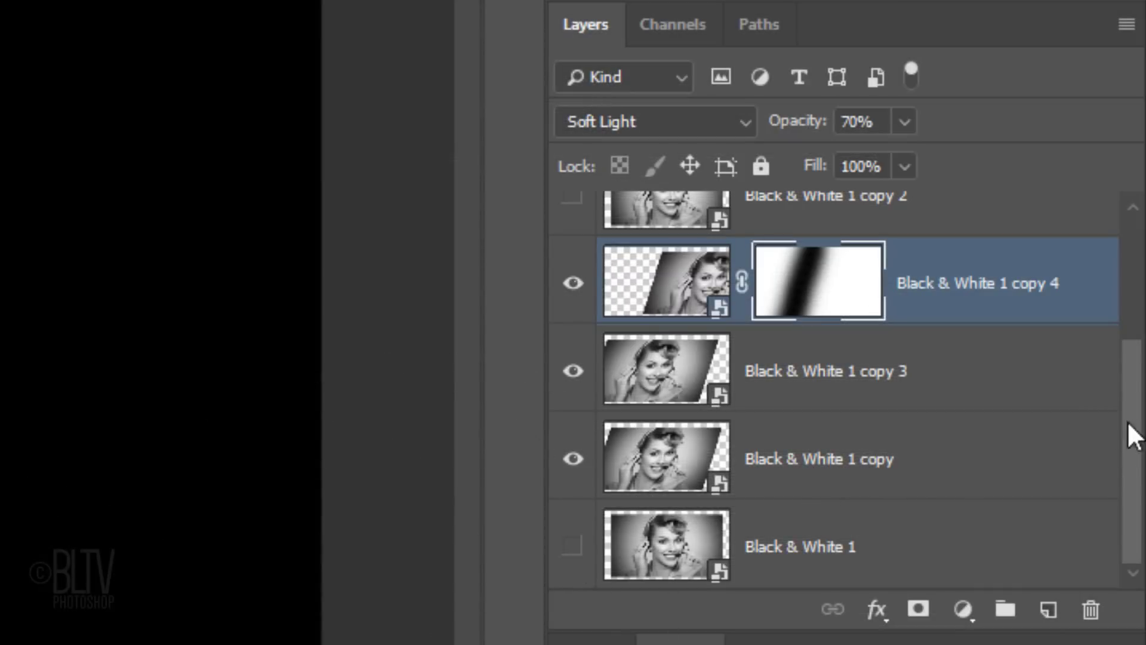
{"action": "left_click_drag", "start_coordinate": [1134, 436], "coordinate": [1128, 306]}
Show and select copy 2, duplicate it into copies 5, 6 and 7, then hide all three
{"action": "left_click", "coordinate": [575, 416]}
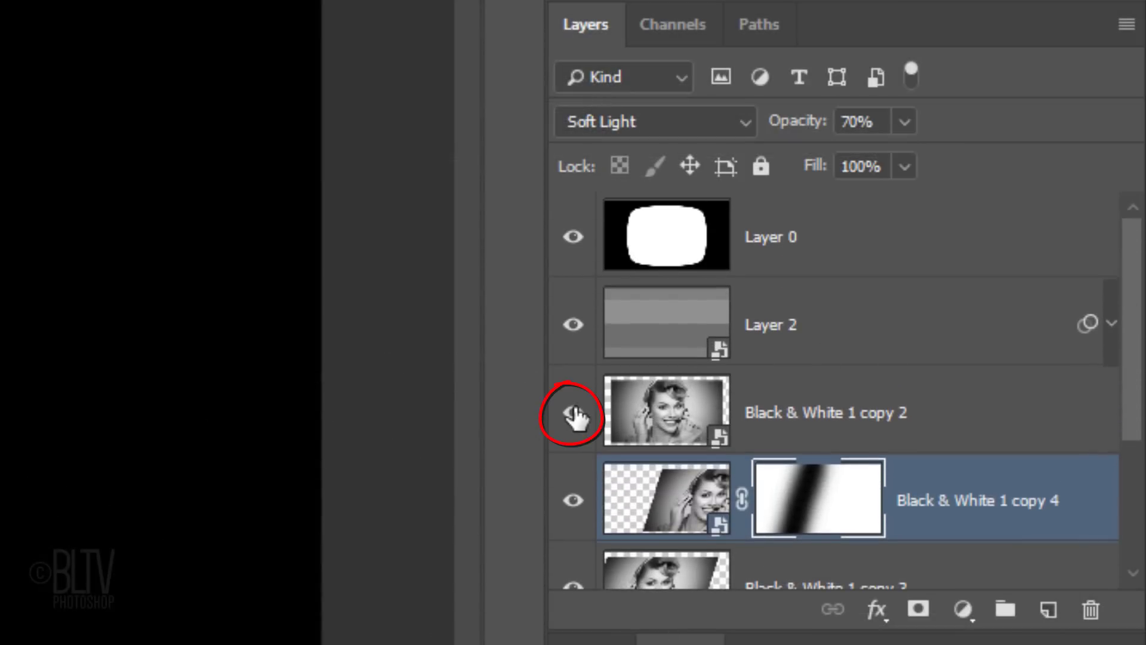
{"action": "left_click", "coordinate": [678, 421]}
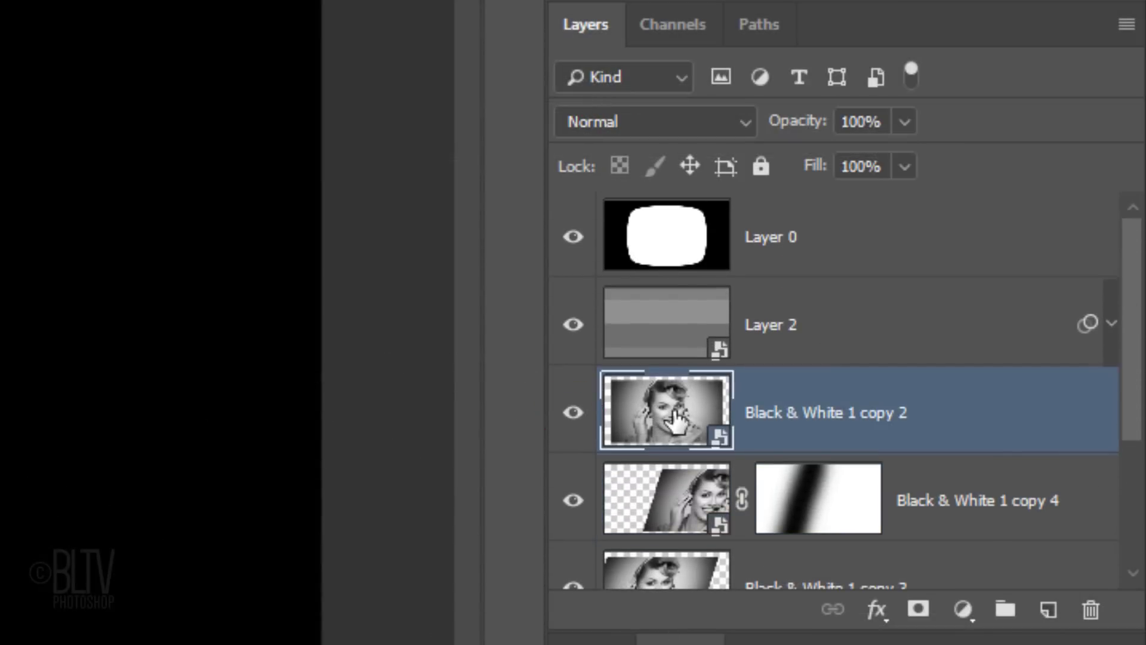
{"action": "key", "text": "ctrl+j"}
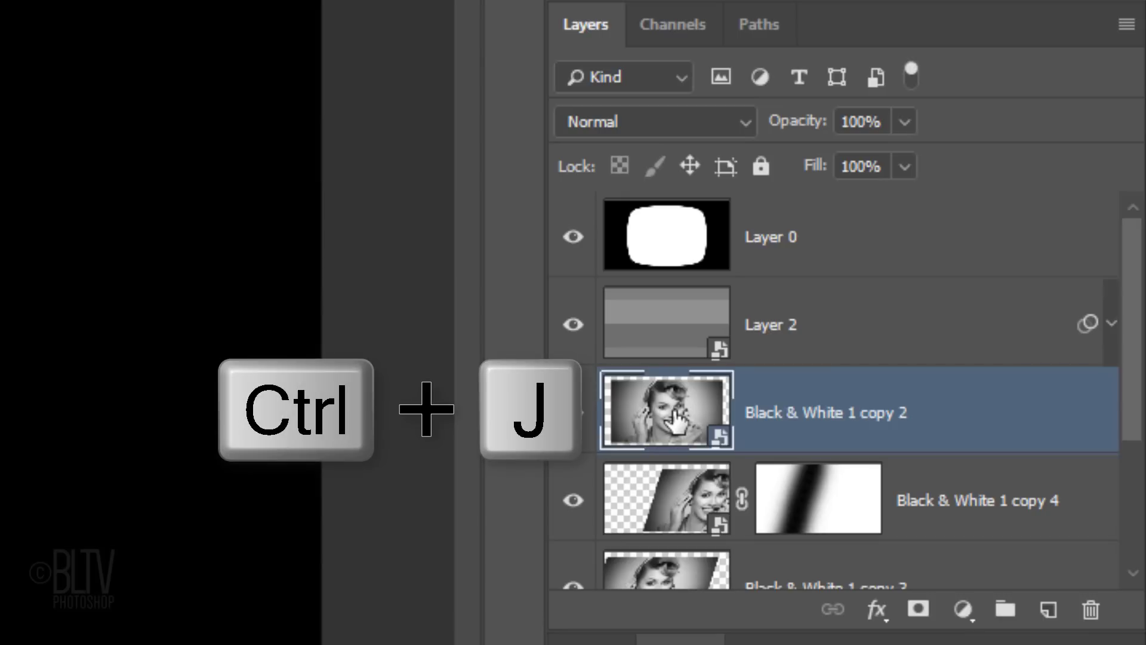
{"action": "key", "text": "ctrl+j"}
{"action": "key", "text": "ctrl+j"}
{"action": "key", "text": "ctrl+j"}
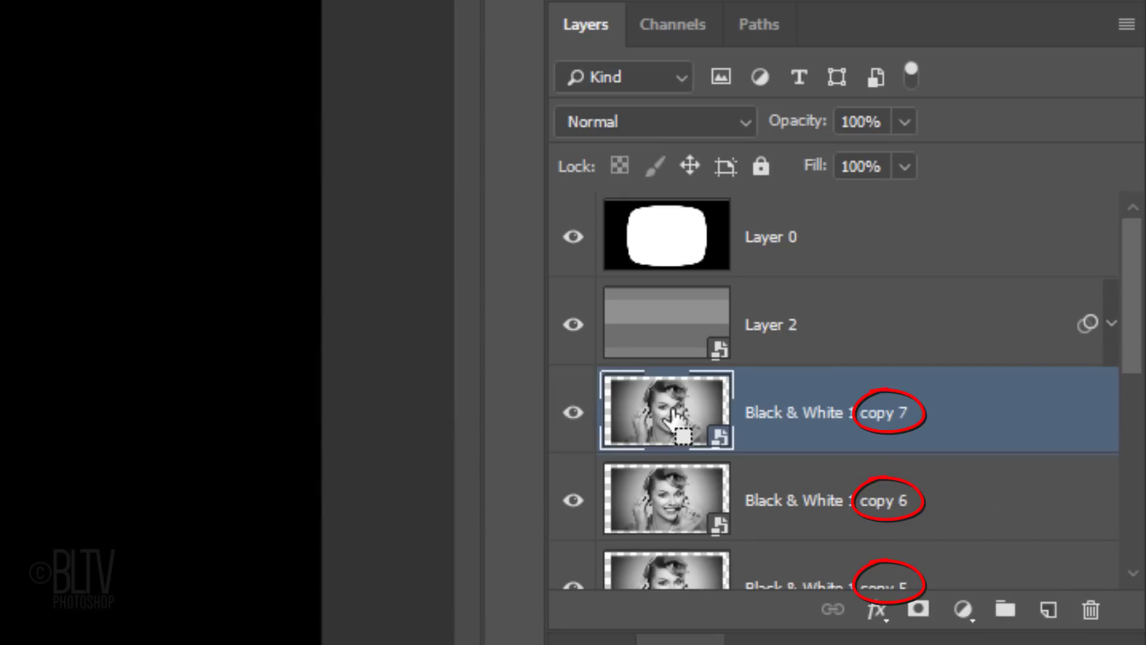
{"action": "mouse_move", "coordinate": [1131, 292]}
{"action": "left_mouse_down"}
{"action": "mouse_move", "coordinate": [1128, 324]}
{"action": "mouse_move", "coordinate": [1092, 343]}
{"action": "left_mouse_up"}
{"action": "left_click", "coordinate": [575, 254]}
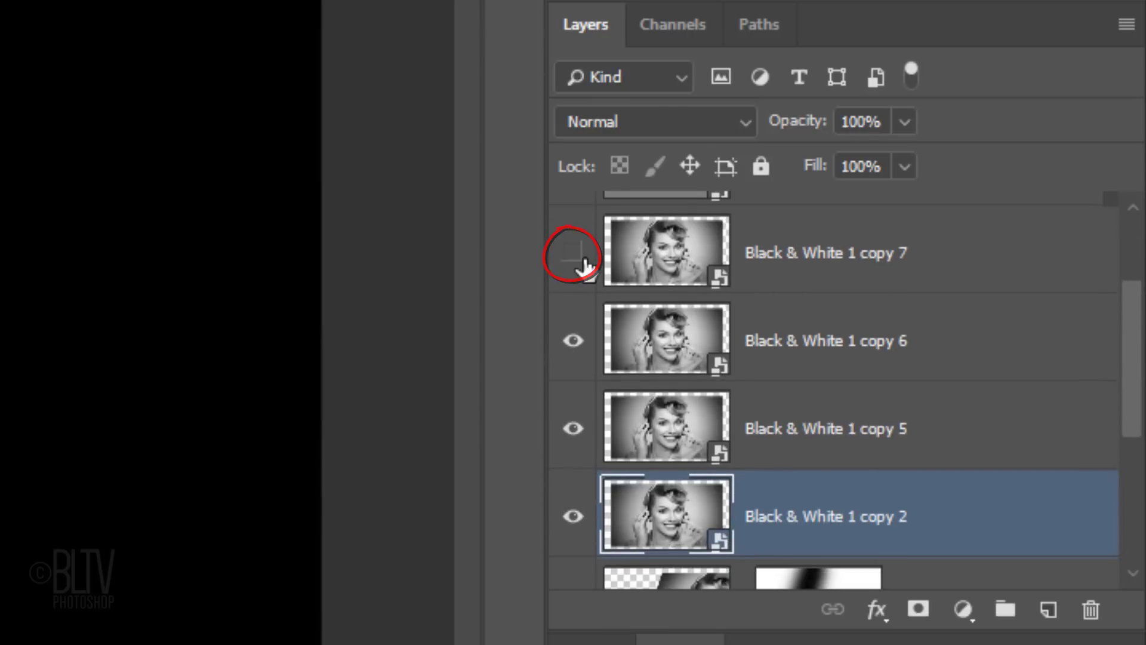
{"action": "left_click", "coordinate": [572, 340]}
{"action": "left_click", "coordinate": [573, 427]}
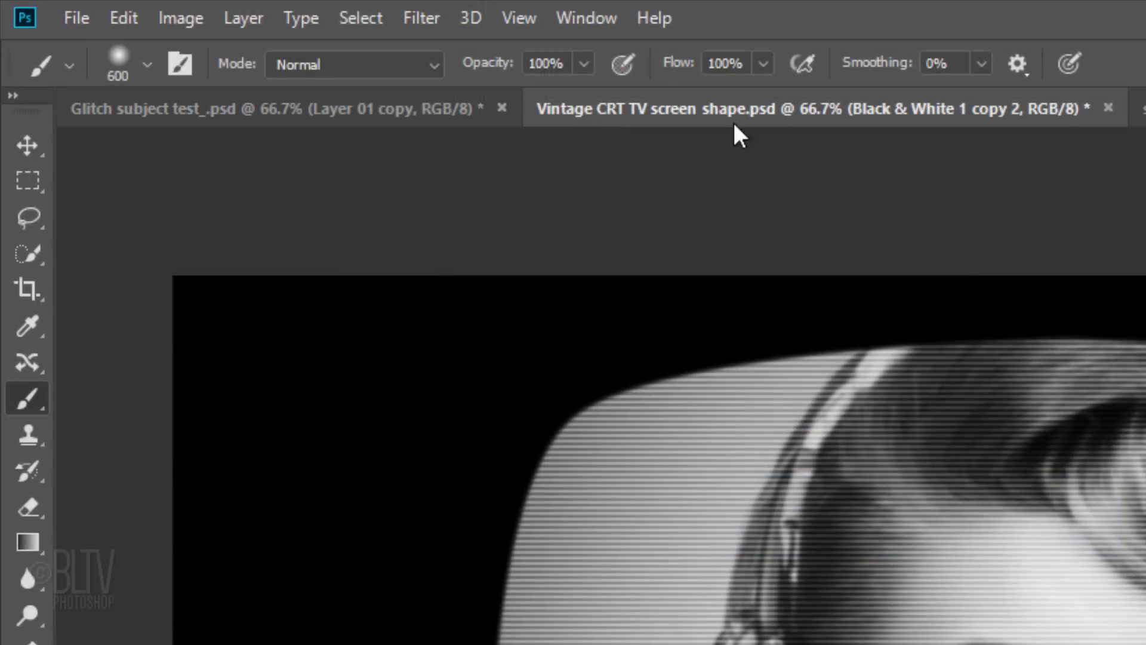
Apply a wavy S-curve Shear distortion with Wrap Around to Black & White 1 copy 2
{"action": "left_click", "coordinate": [379, 16]}
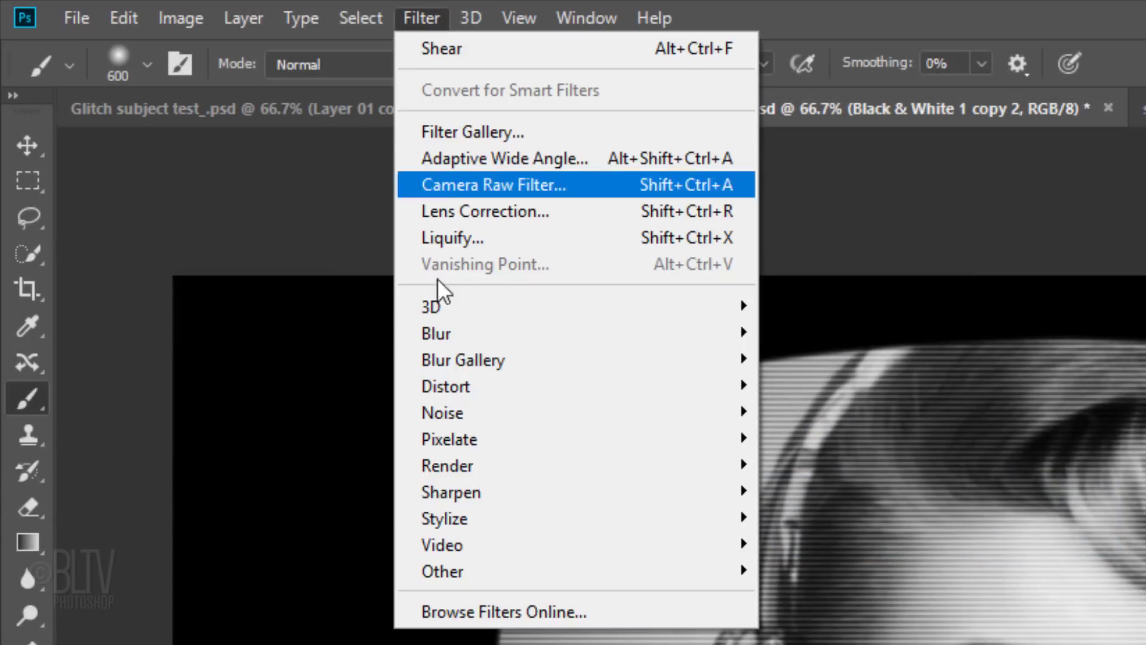
{"action": "mouse_move", "coordinate": [444, 385]}
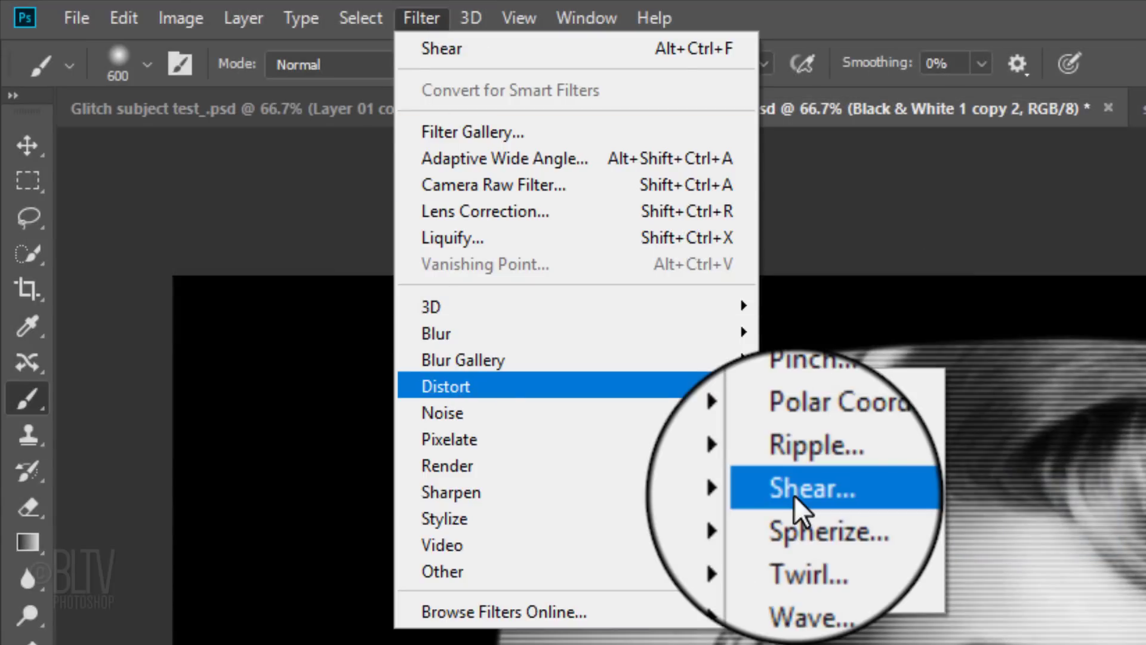
{"action": "left_click", "coordinate": [270, 111]}
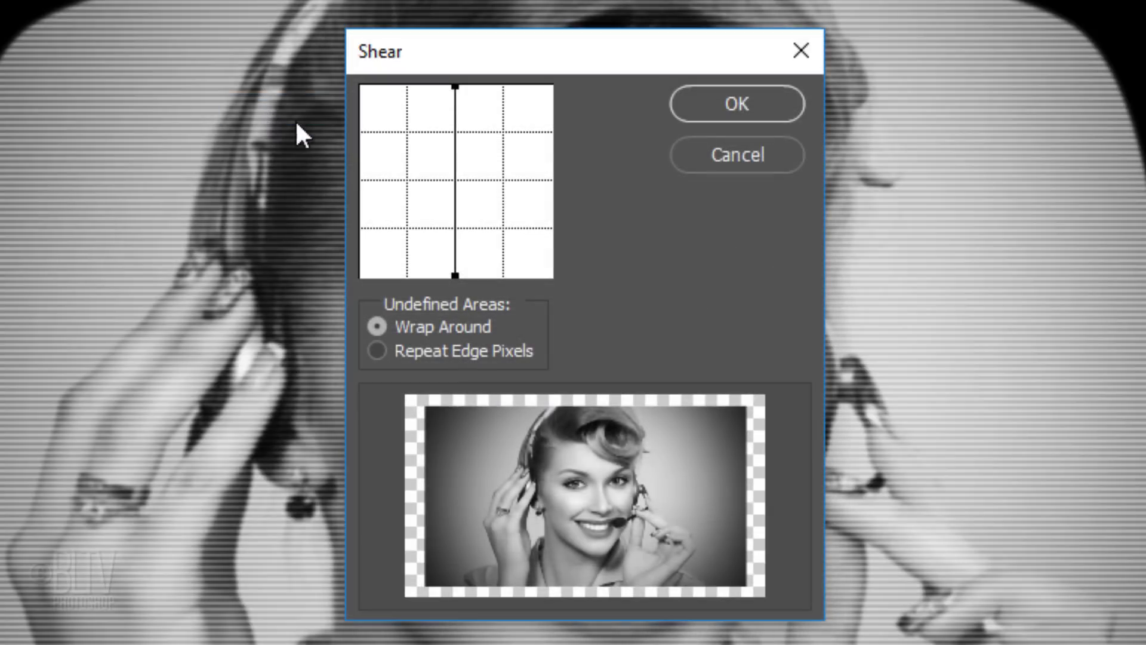
{"action": "left_click_drag", "start_coordinate": [456, 179], "coordinate": [467, 174]}
{"action": "left_click", "coordinate": [452, 155]}
{"action": "left_click_drag", "start_coordinate": [472, 222], "coordinate": [443, 222]}
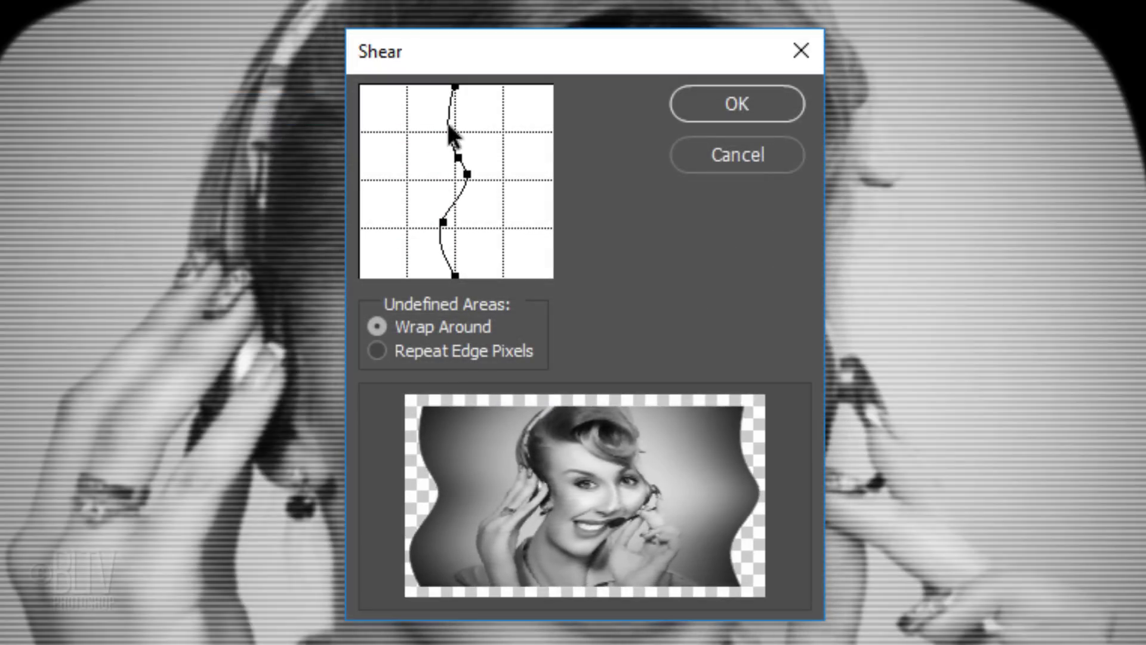
{"action": "left_click_drag", "start_coordinate": [446, 122], "coordinate": [468, 120]}
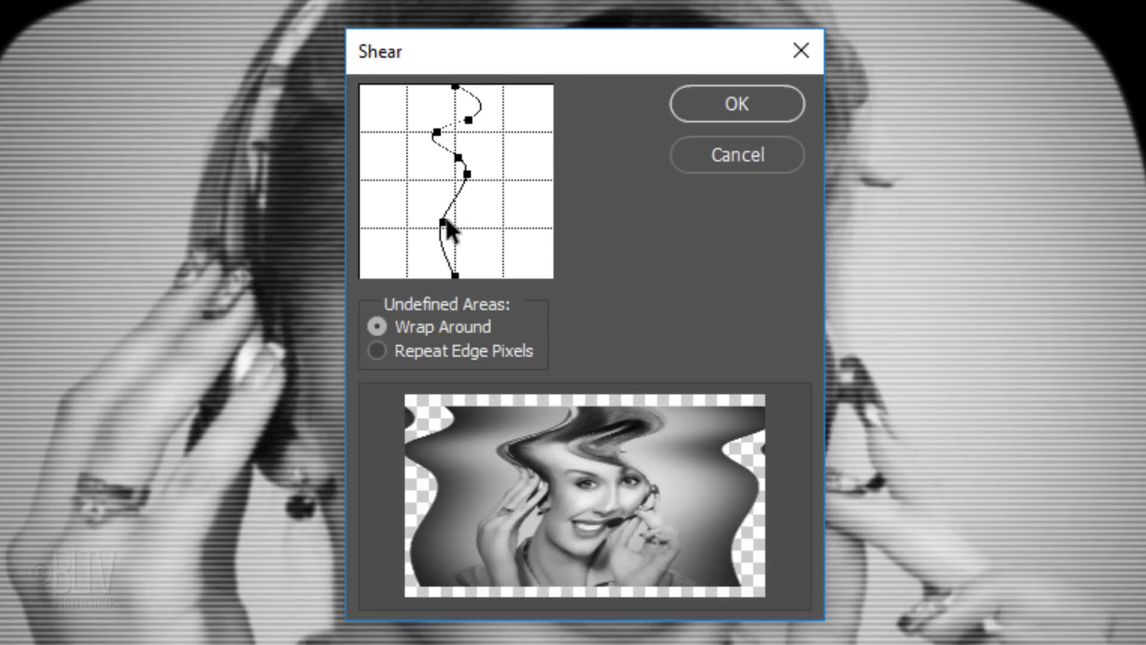
{"action": "left_click", "coordinate": [742, 98]}
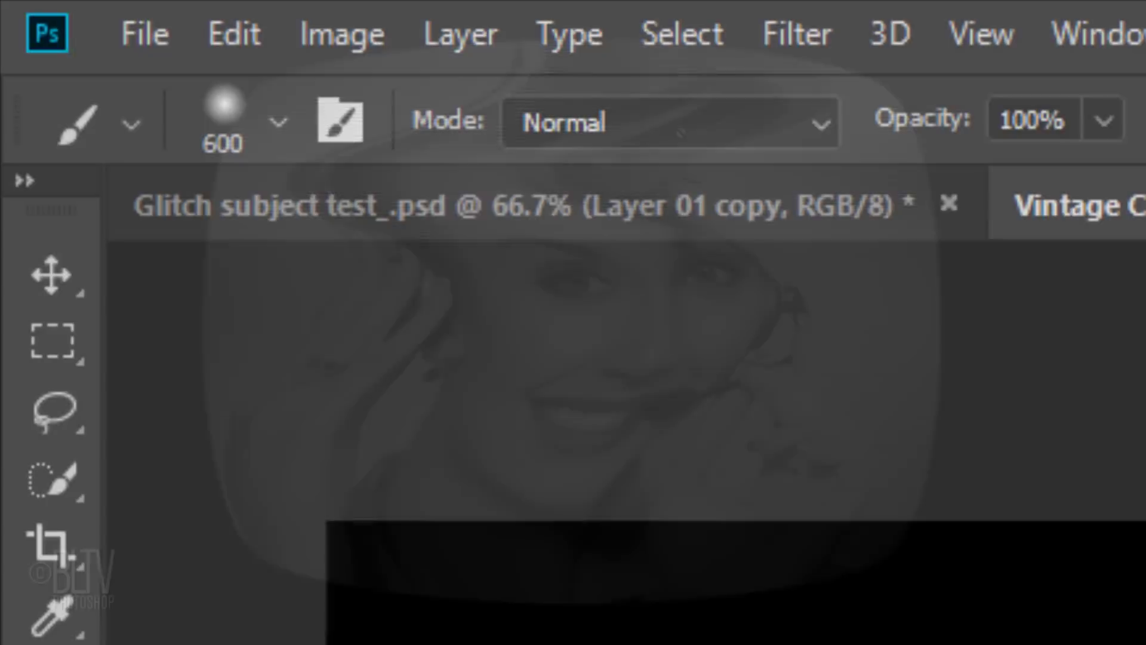
Mask copy 2 down to two thin horizontal bands drawn with the Rectangular Marquee
{"action": "left_click", "coordinate": [52, 340]}
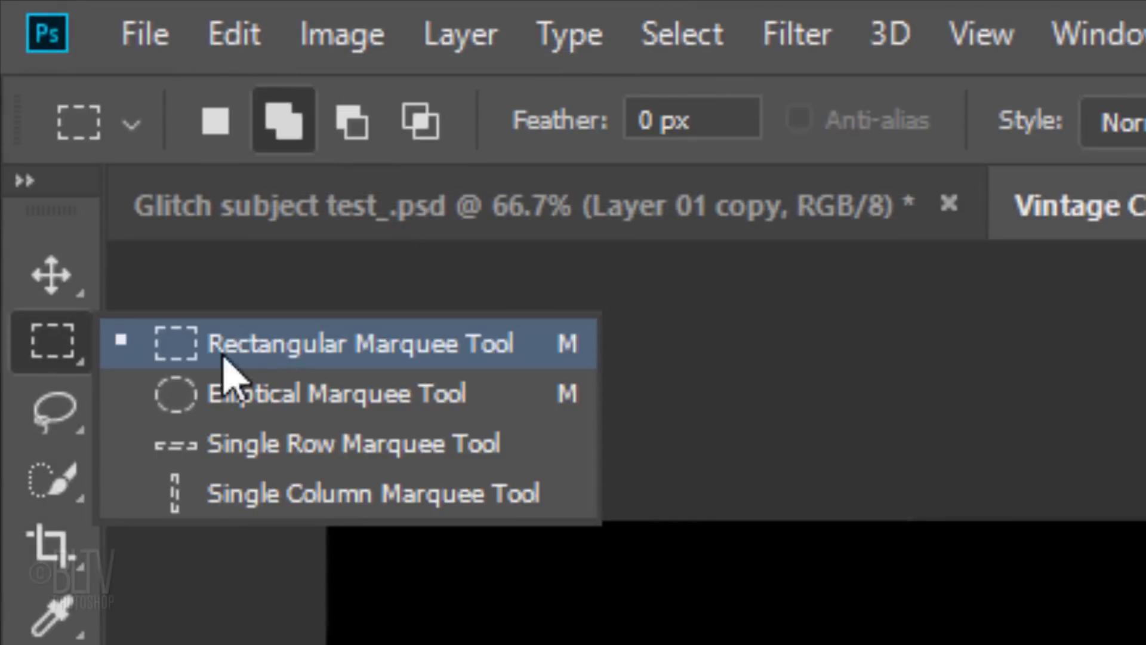
{"action": "left_click", "coordinate": [312, 357]}
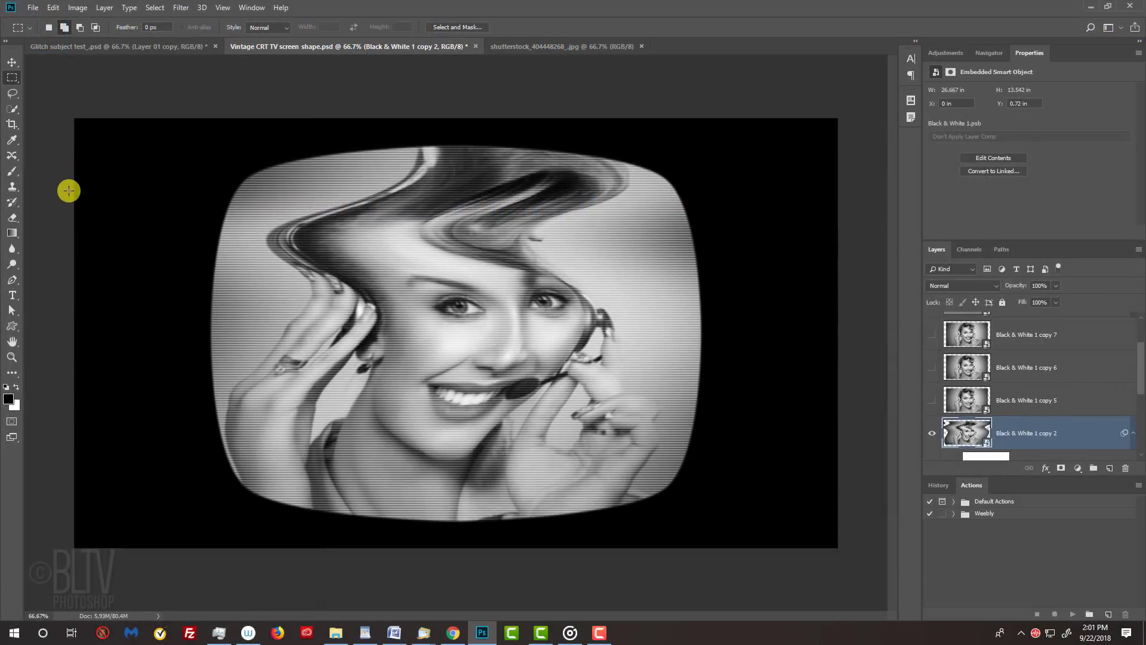
{"action": "left_click_drag", "start_coordinate": [67, 162], "coordinate": [867, 195]}
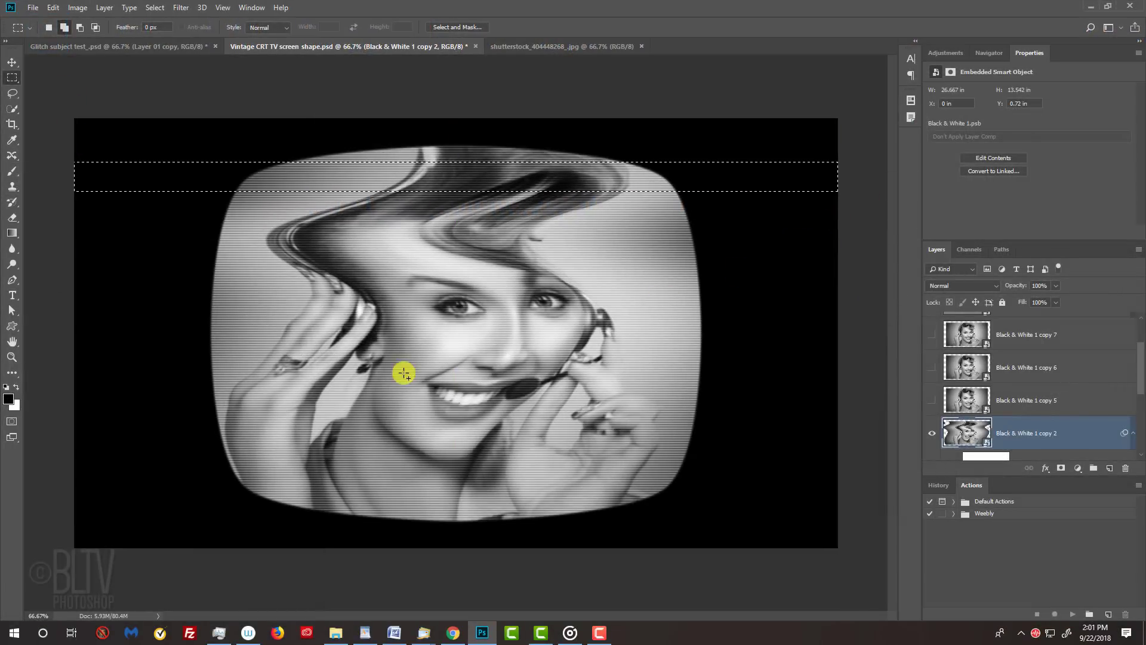
{"action": "left_click_drag", "start_coordinate": [71, 466], "coordinate": [868, 469]}
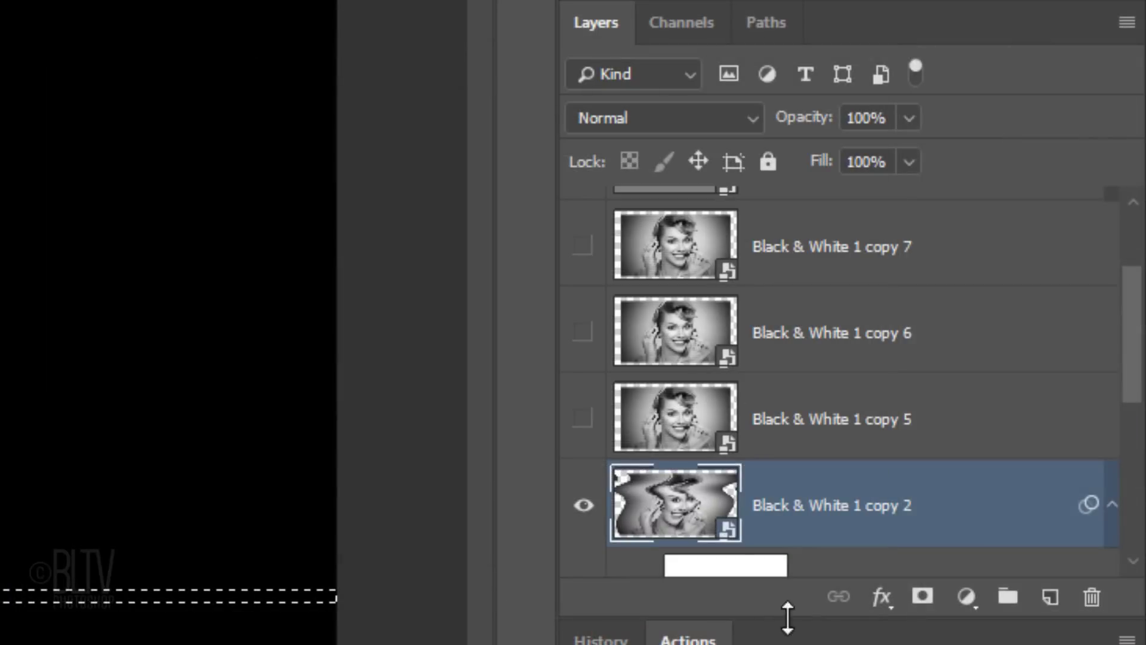
{"action": "left_click", "coordinate": [928, 599]}
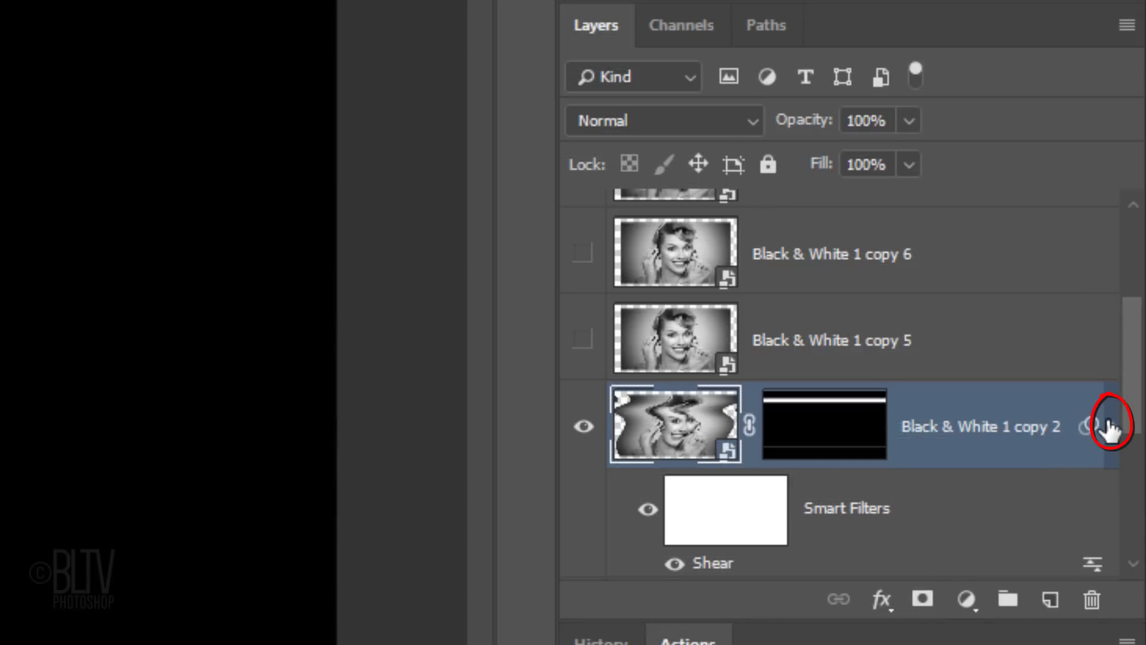
Collapse copy 2's smart filters, then show and select copy 5
{"action": "left_click", "coordinate": [1110, 427]}
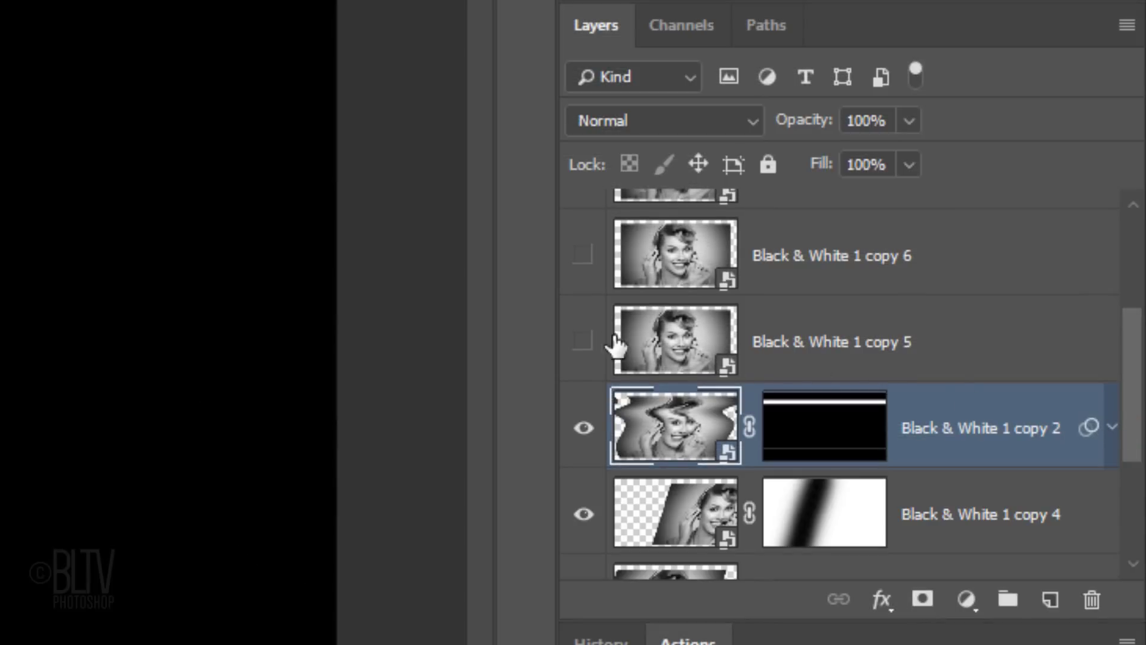
{"action": "left_click", "coordinate": [583, 340]}
{"action": "left_click", "coordinate": [693, 347]}
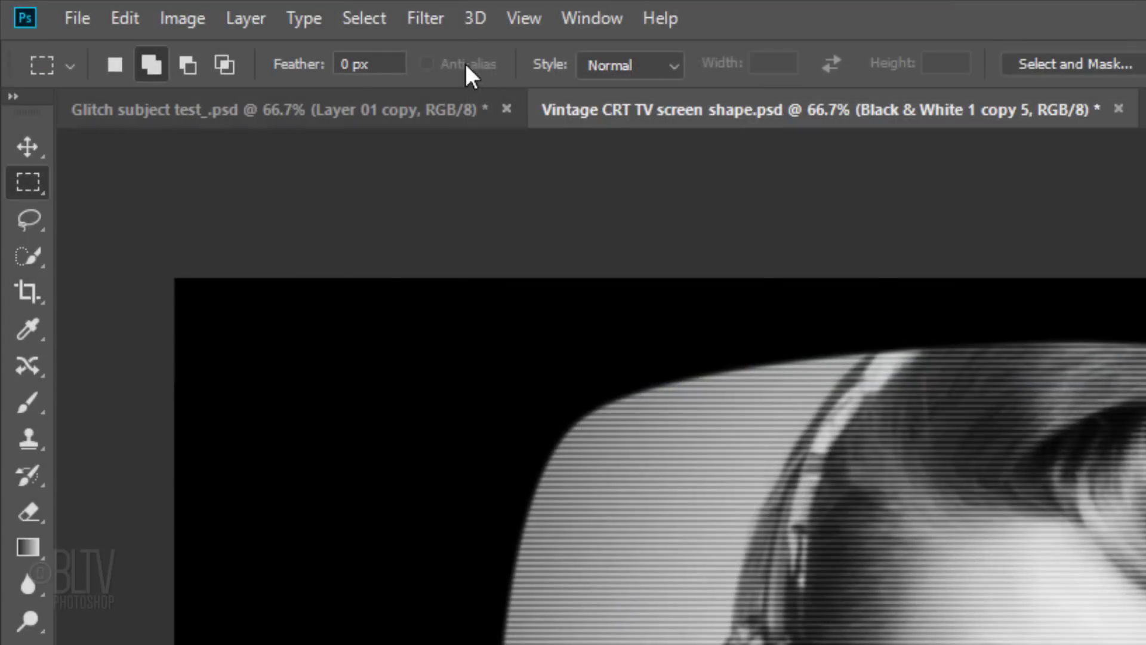
Reset the Shear curve to straight and bend a new wavy curve for copy 5
{"action": "left_click", "coordinate": [427, 18]}
{"action": "mouse_move", "coordinate": [476, 383]}
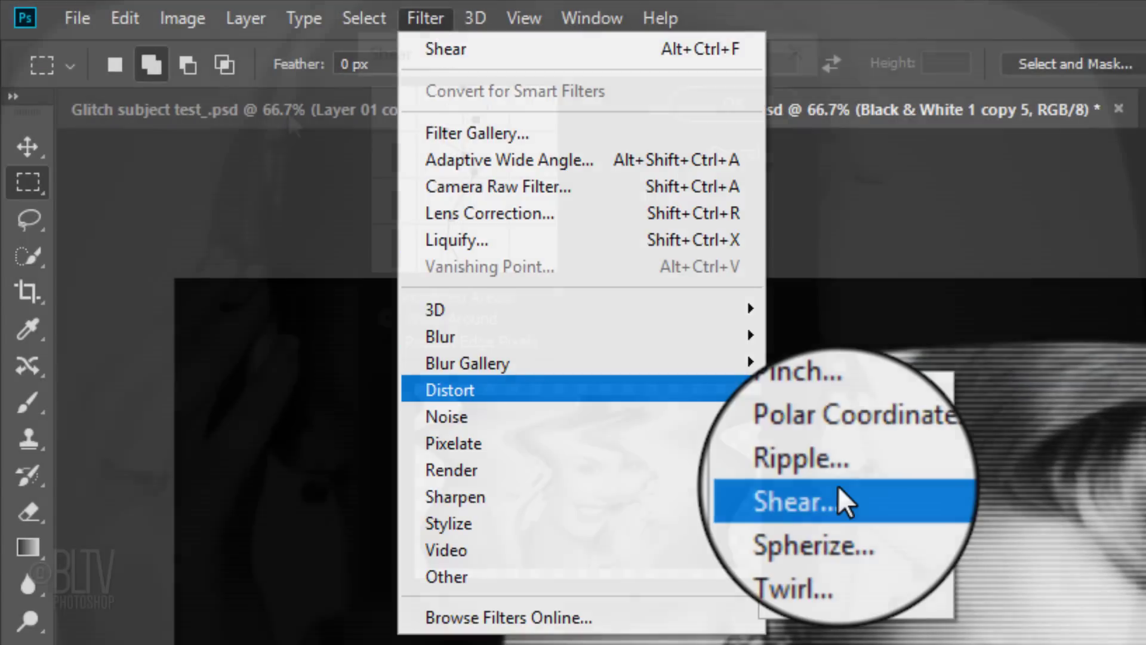
{"action": "left_click", "coordinate": [837, 485]}
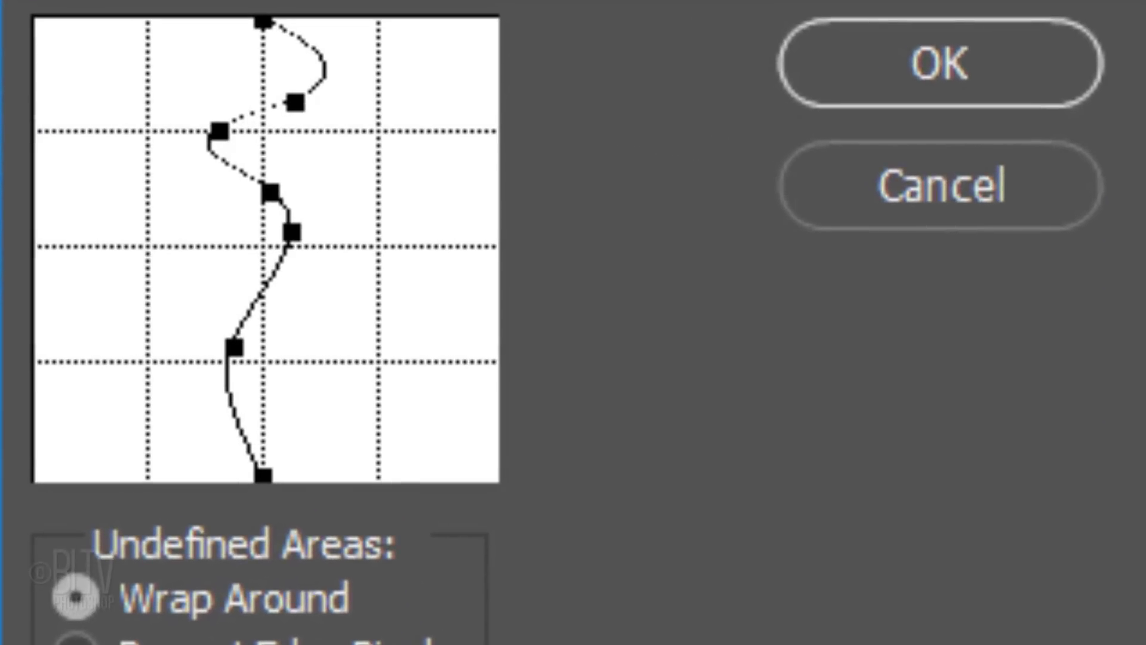
{"action": "key", "text": "ctrl"}
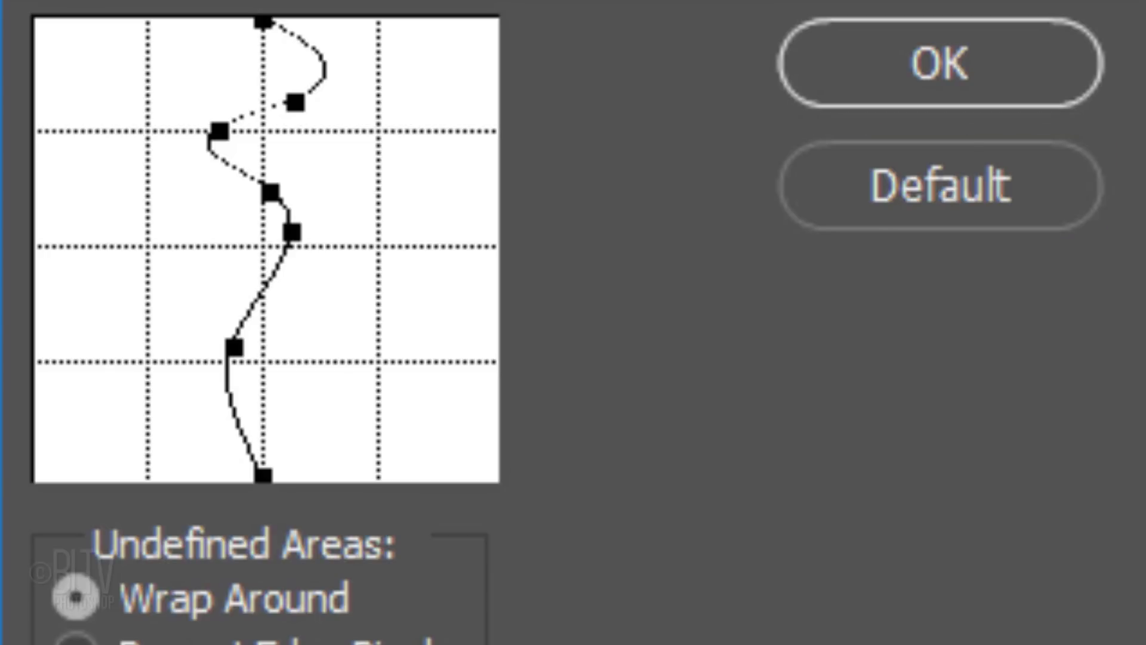
{"action": "key", "text": "ctrl"}
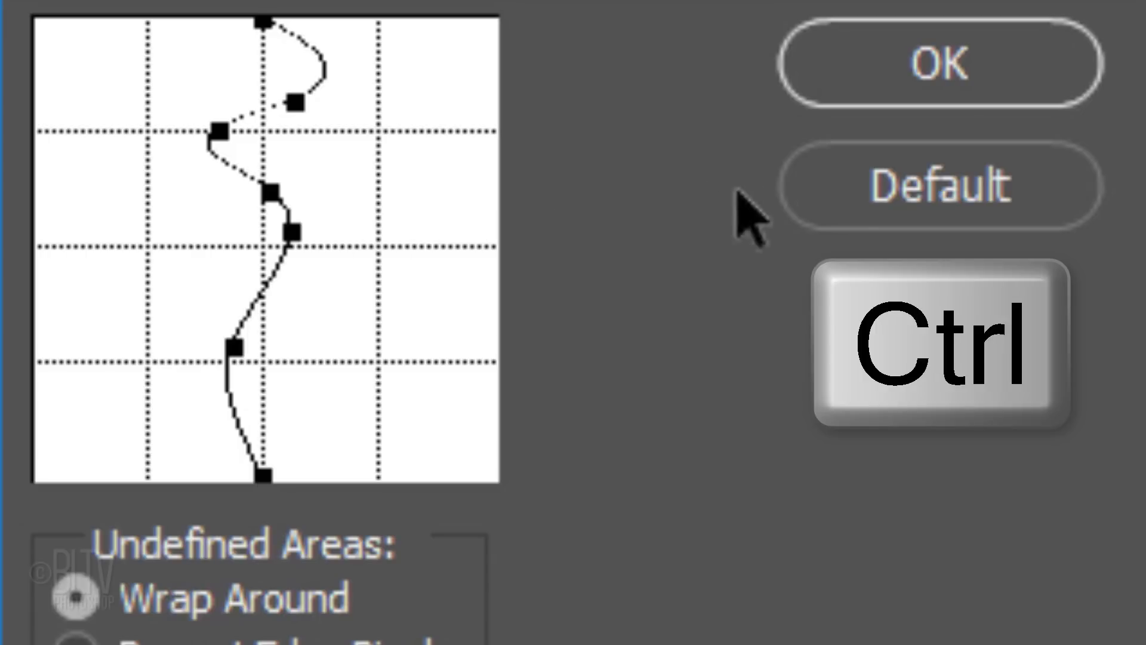
{"action": "left_click", "coordinate": [942, 199], "text": "ctrl"}
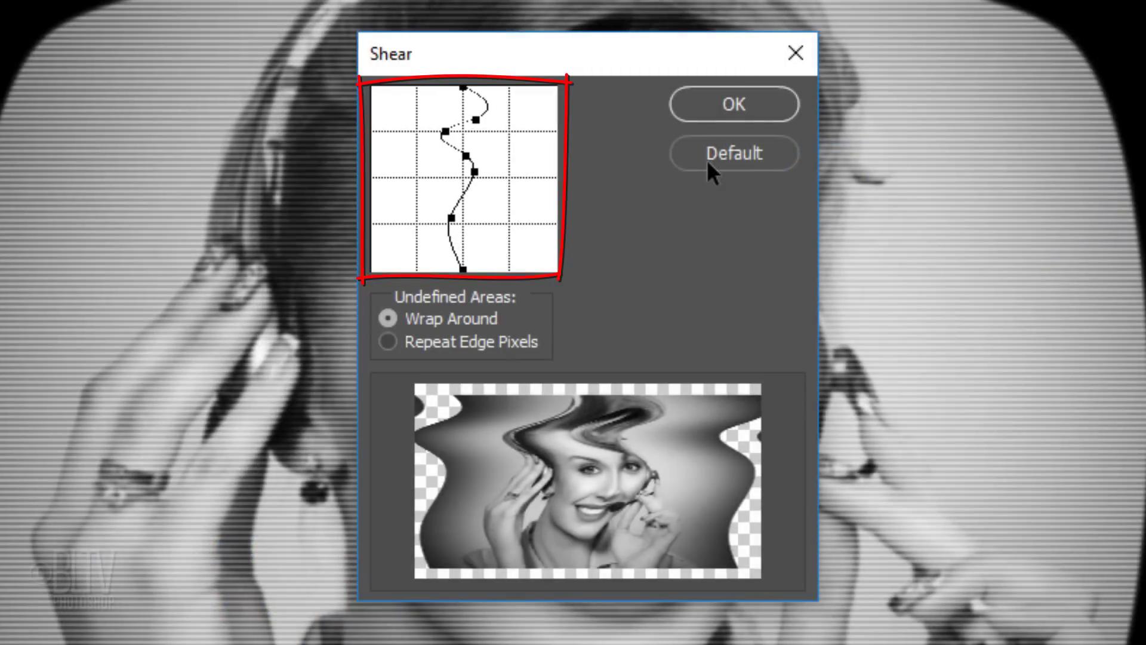
{"action": "left_click", "coordinate": [875, 225], "text": "ctrl"}
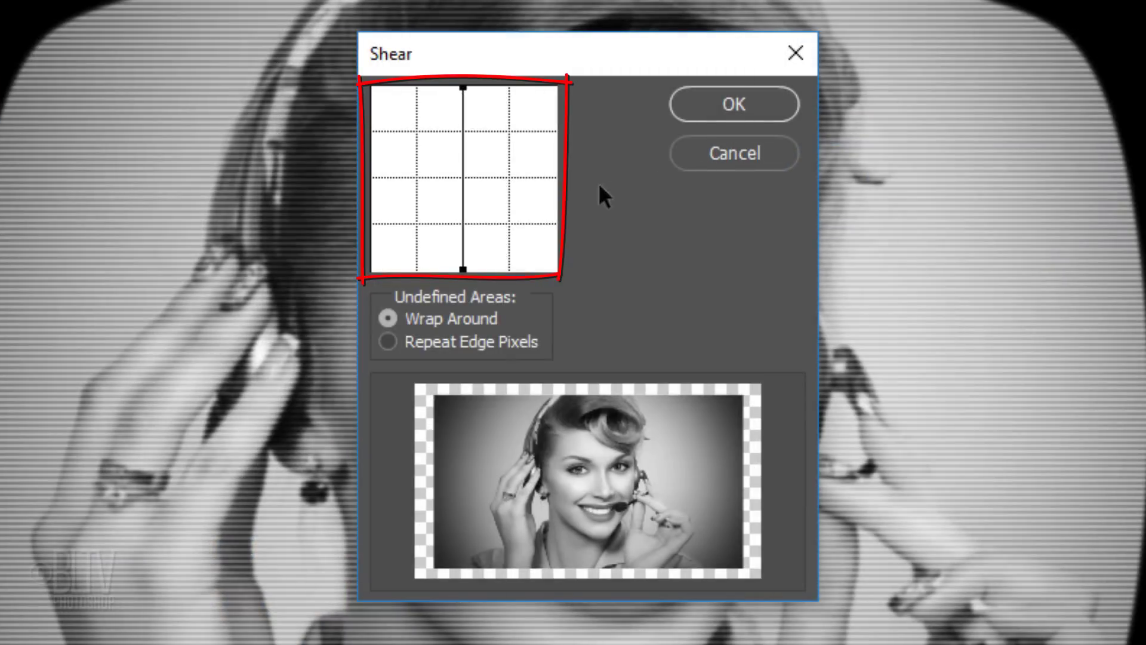
{"action": "mouse_move", "coordinate": [460, 225]}
{"action": "left_mouse_down"}
{"action": "mouse_move", "coordinate": [445, 226]}
{"action": "mouse_move", "coordinate": [459, 146]}
{"action": "mouse_move", "coordinate": [442, 134]}
{"action": "mouse_move", "coordinate": [453, 110]}
{"action": "mouse_move", "coordinate": [446, 134]}
{"action": "left_mouse_up"}
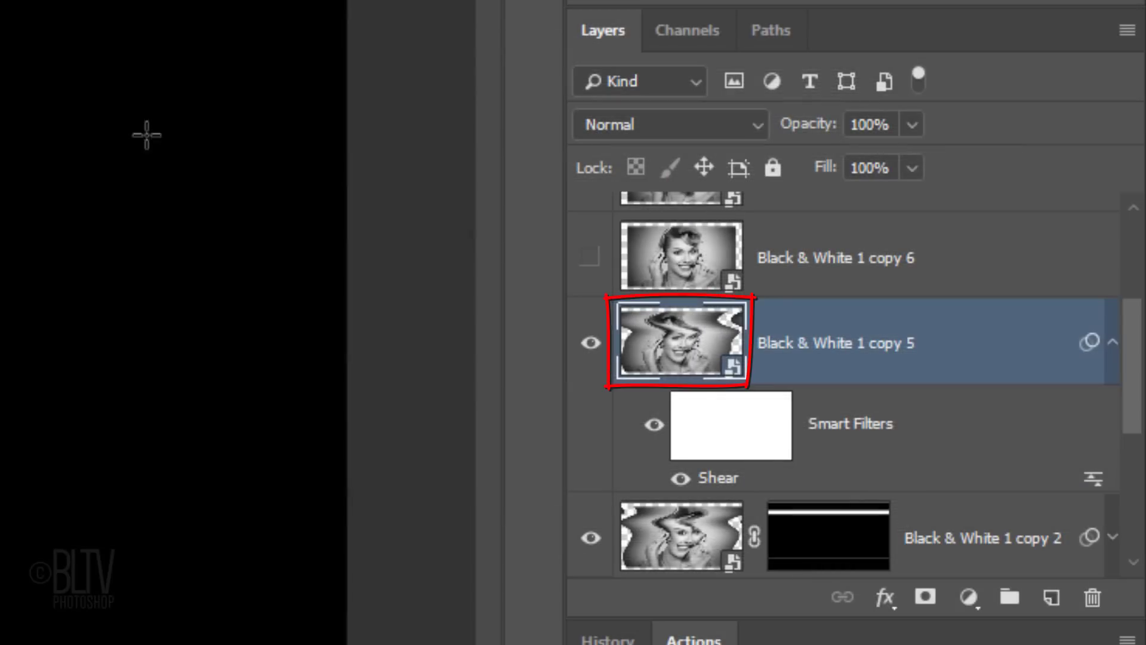
Add a fully hiding black layer mask to copy 5
{"action": "left_click", "coordinate": [924, 601], "text": "alt"}
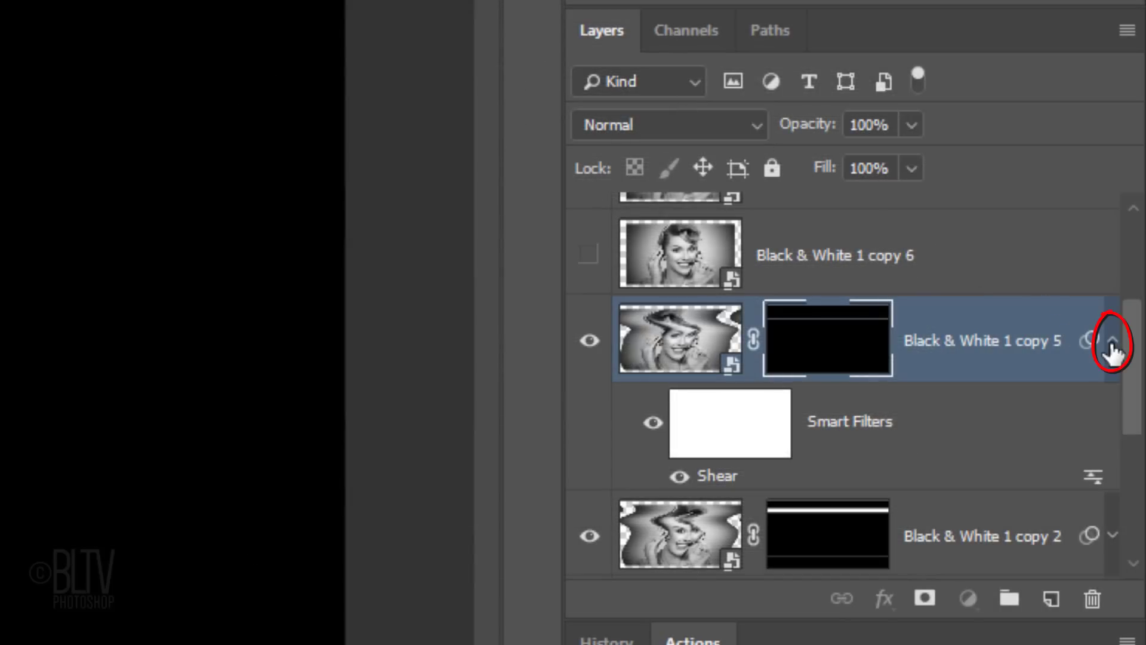
Show copy 6 and apply Wave: 402 generators, wavelength 1–2, amplitude 1–106, Sine
{"action": "left_click", "coordinate": [1112, 343]}
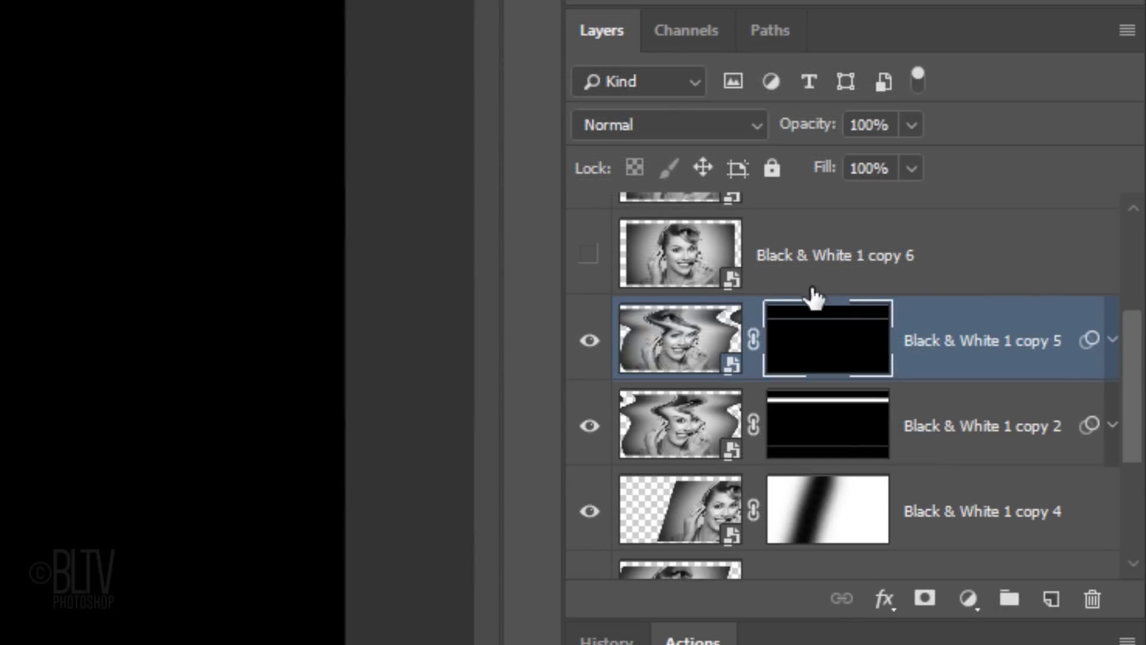
{"action": "left_click", "coordinate": [589, 257]}
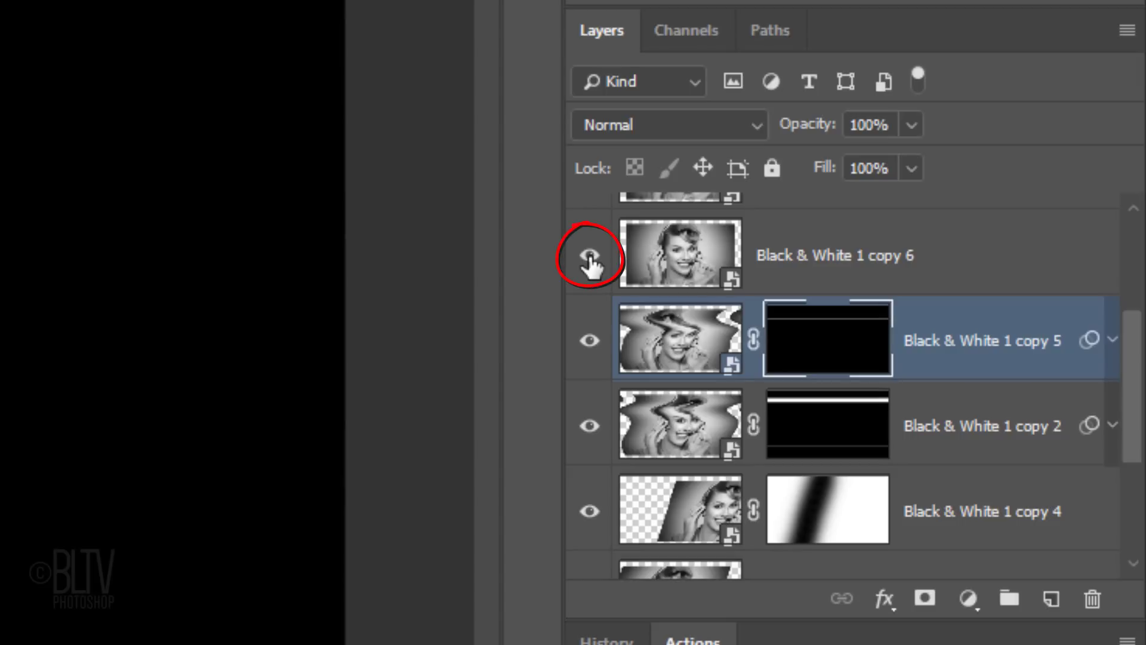
{"action": "left_click", "coordinate": [685, 263]}
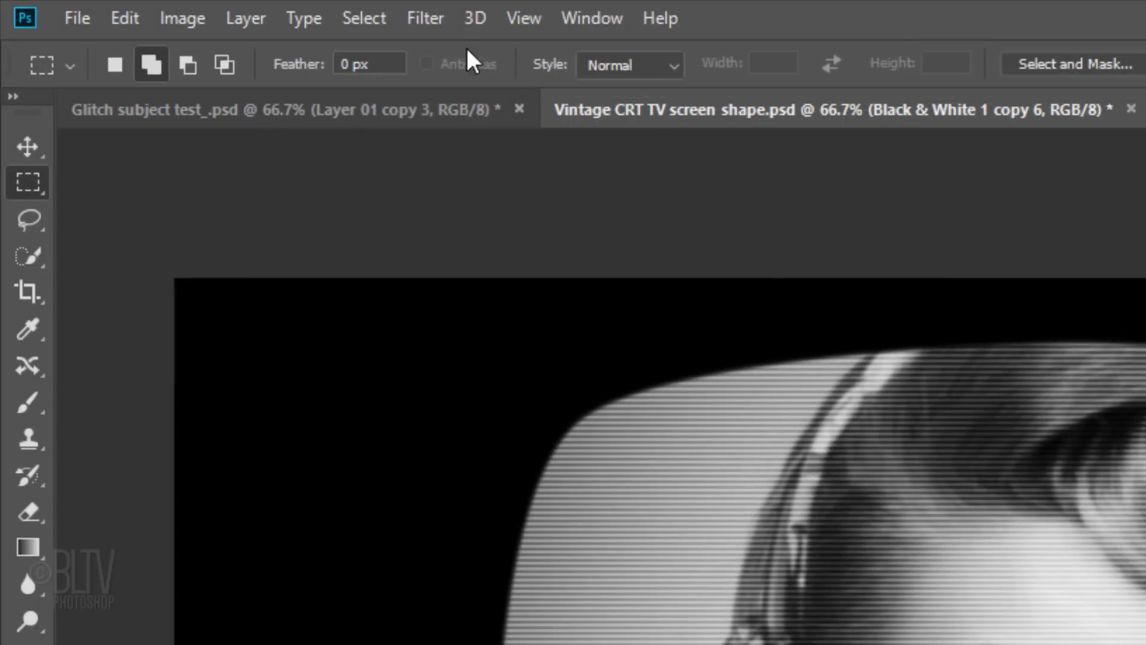
{"action": "left_click", "coordinate": [425, 18]}
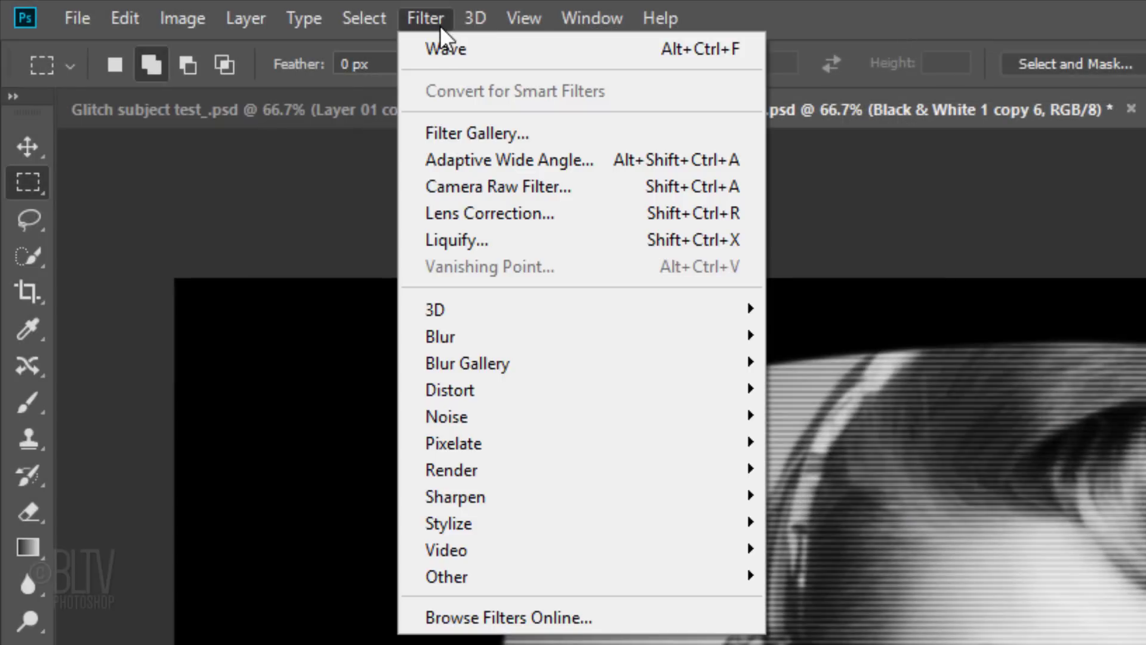
{"action": "mouse_move", "coordinate": [437, 387]}
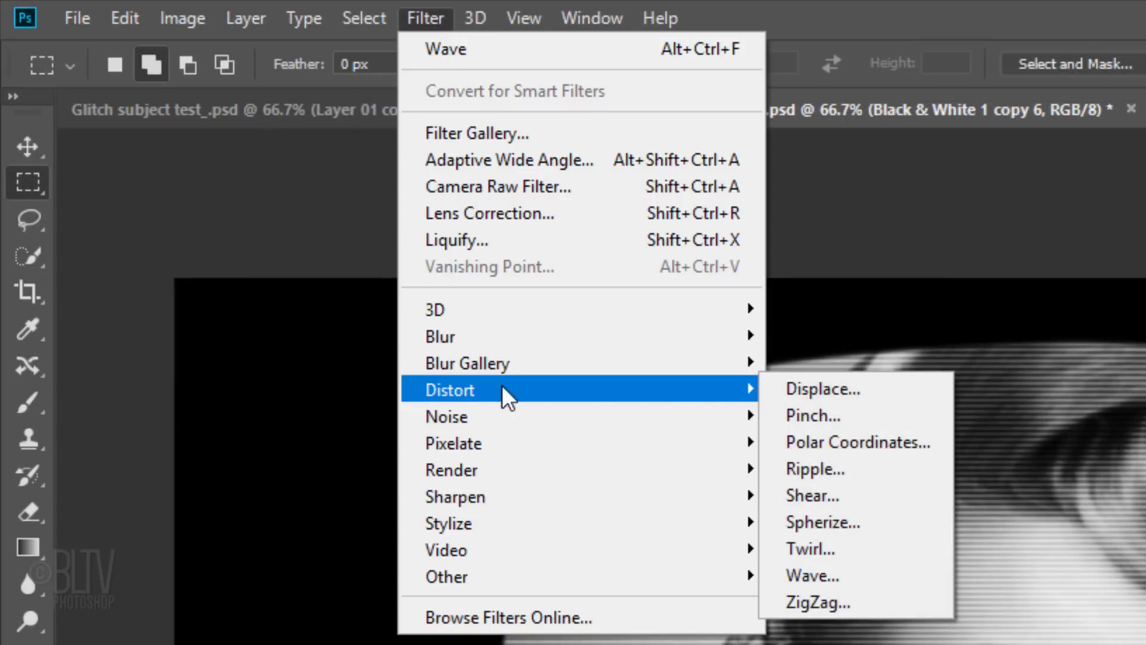
{"action": "left_click", "coordinate": [813, 575]}
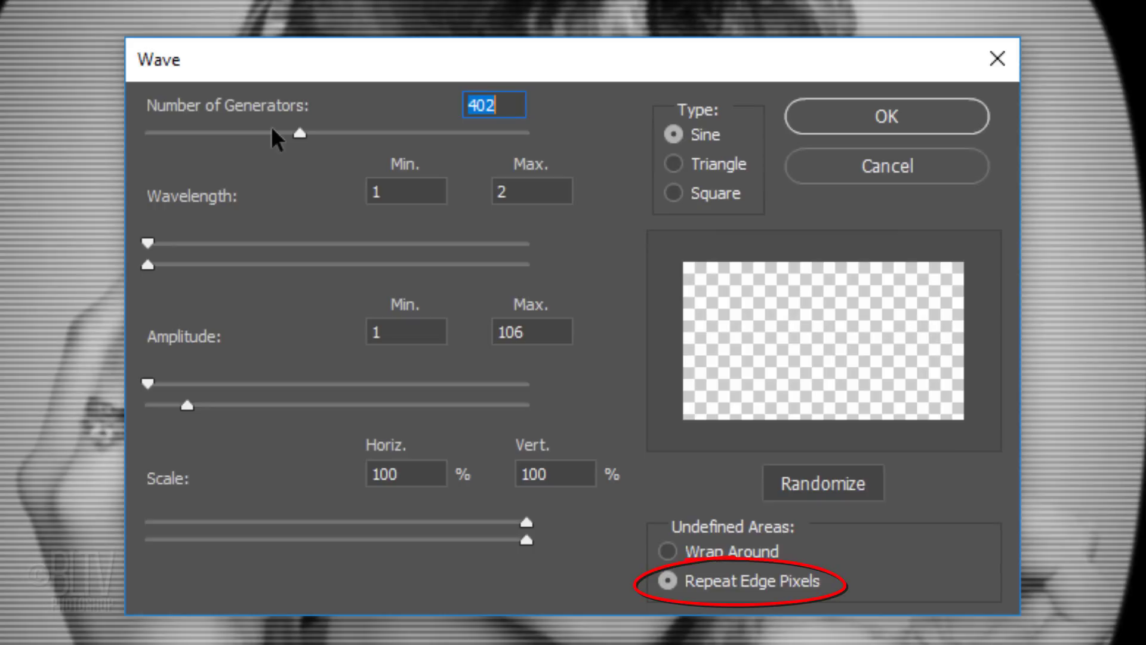
{"action": "left_click", "coordinate": [857, 125]}
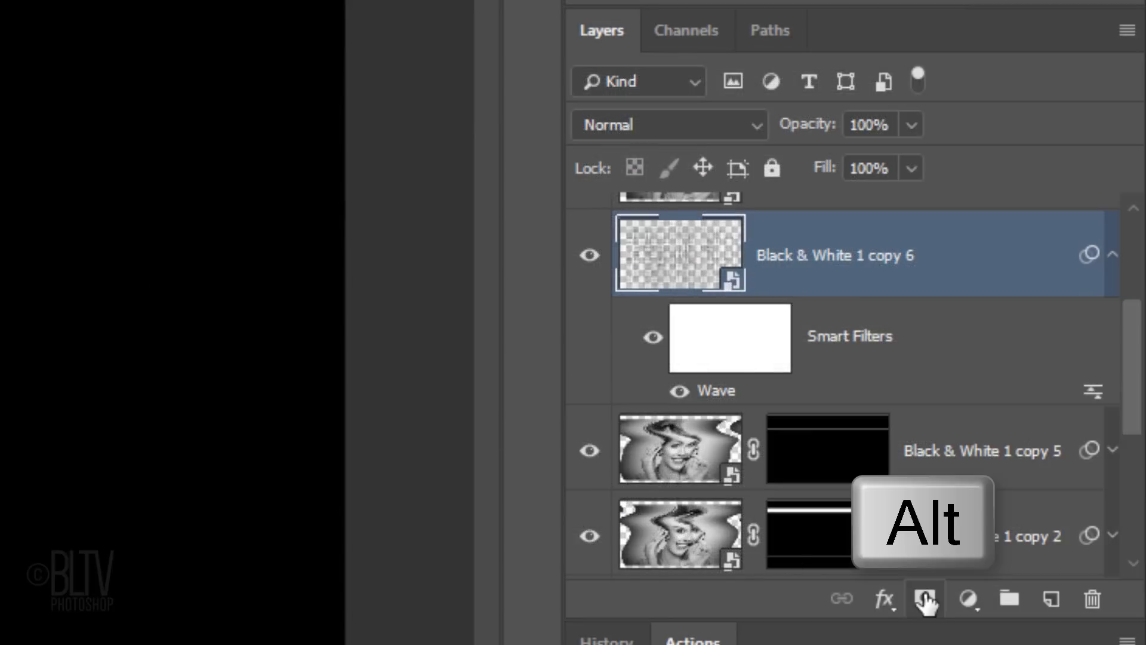
Give copy 6 a hide-all mask showing a thin vertical strip, then apply a 1-pixel Gaussian Blur
{"action": "left_click", "coordinate": [925, 599], "text": "alt"}
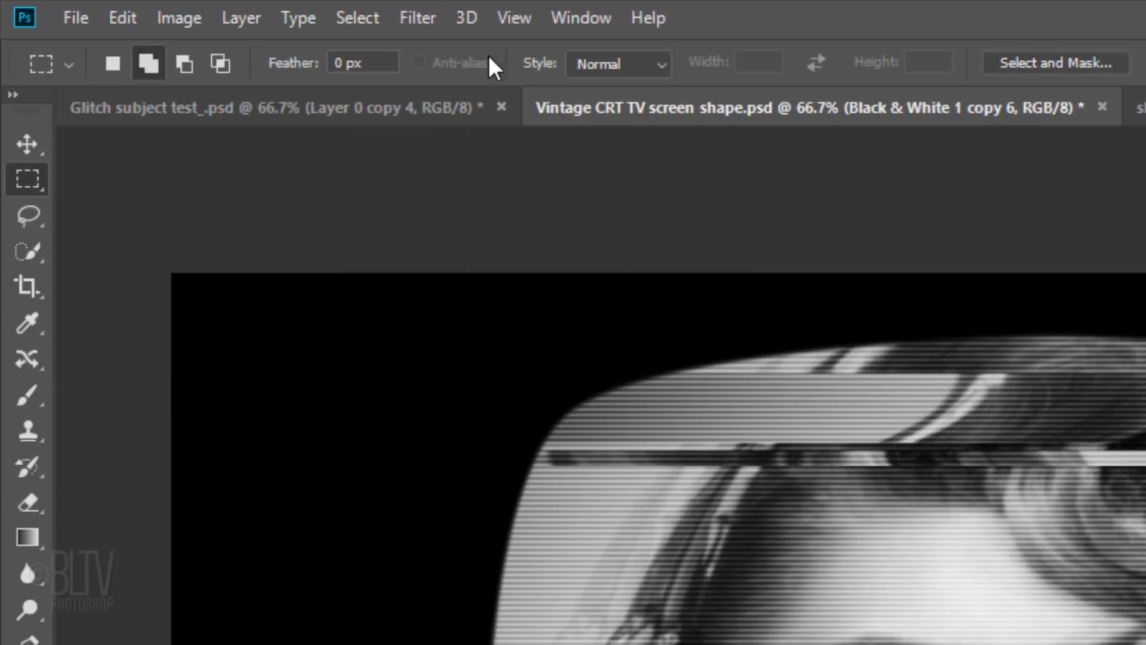
{"action": "left_click", "coordinate": [418, 17]}
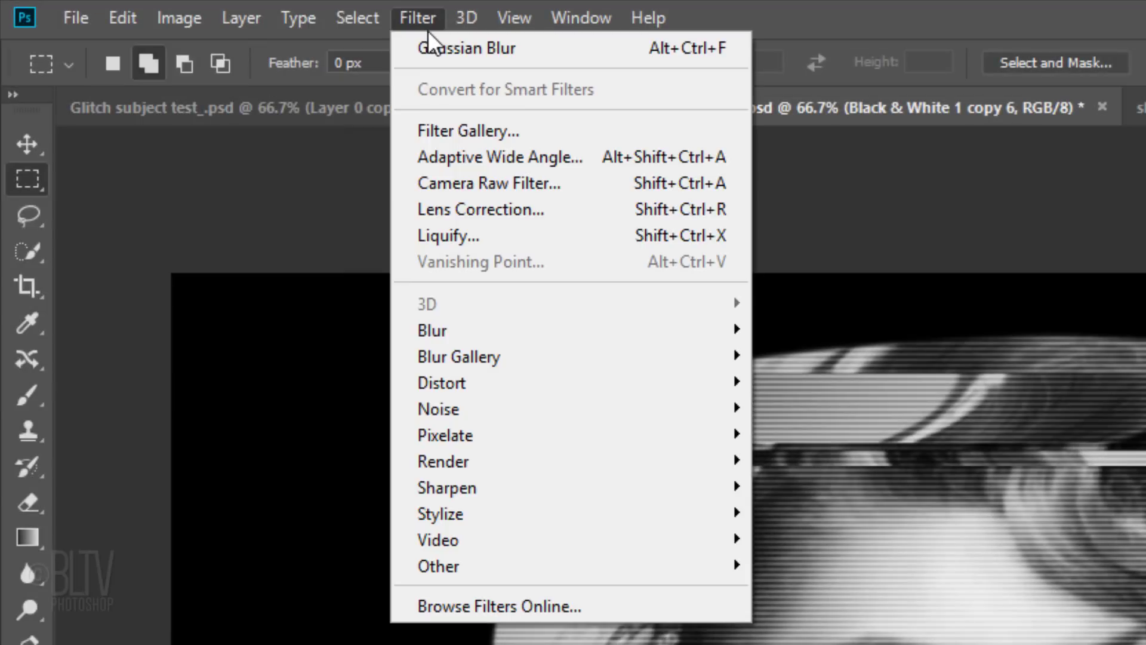
{"action": "mouse_move", "coordinate": [434, 333]}
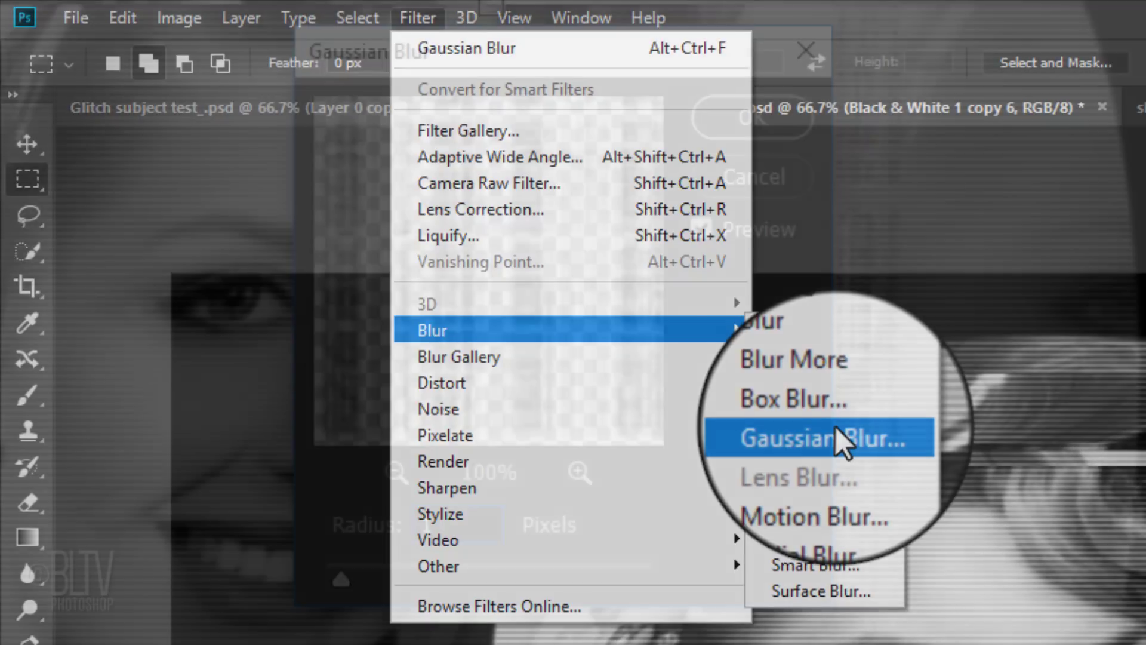
{"action": "left_click", "coordinate": [836, 432]}
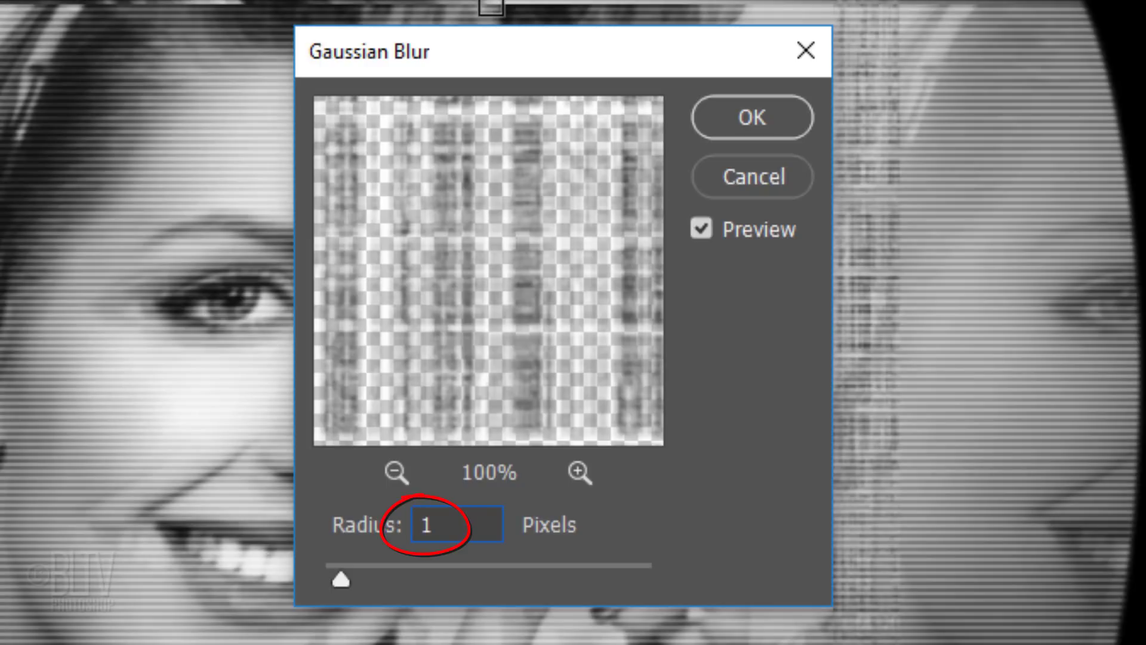
{"action": "left_click", "coordinate": [749, 134]}
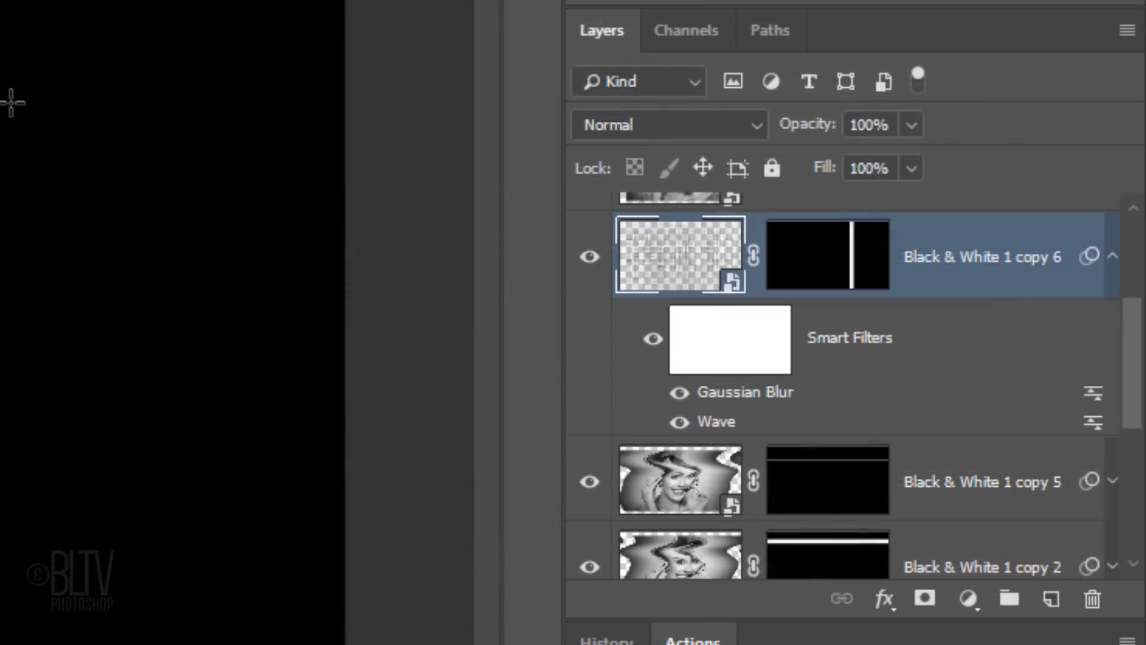
Collapse the smart filter list, then make Black & White 1 copy 7 visible and selected
{"action": "left_click", "coordinate": [1113, 258]}
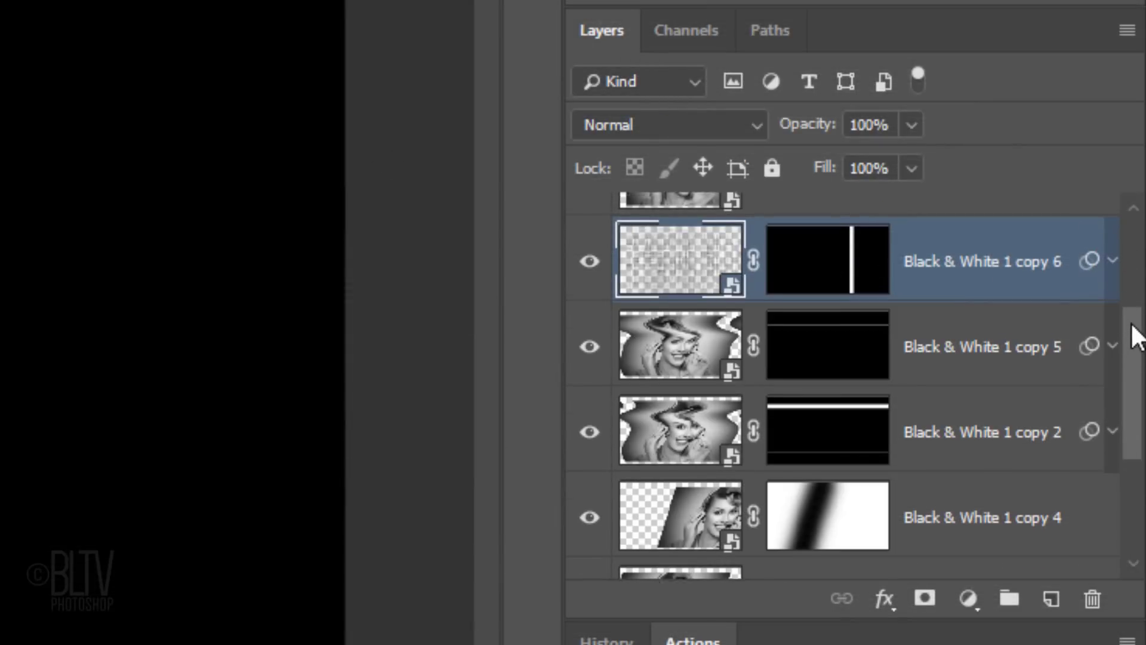
{"action": "left_click_drag", "start_coordinate": [1133, 332], "coordinate": [1133, 222]}
{"action": "left_click", "coordinate": [589, 408]}
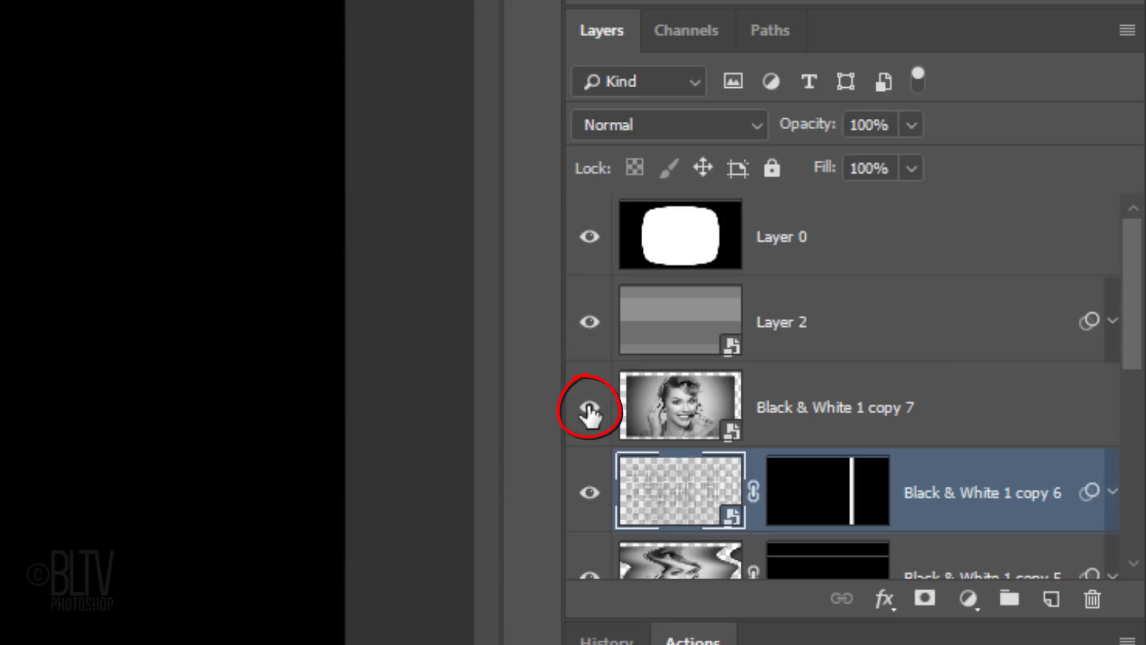
{"action": "left_click", "coordinate": [698, 412]}
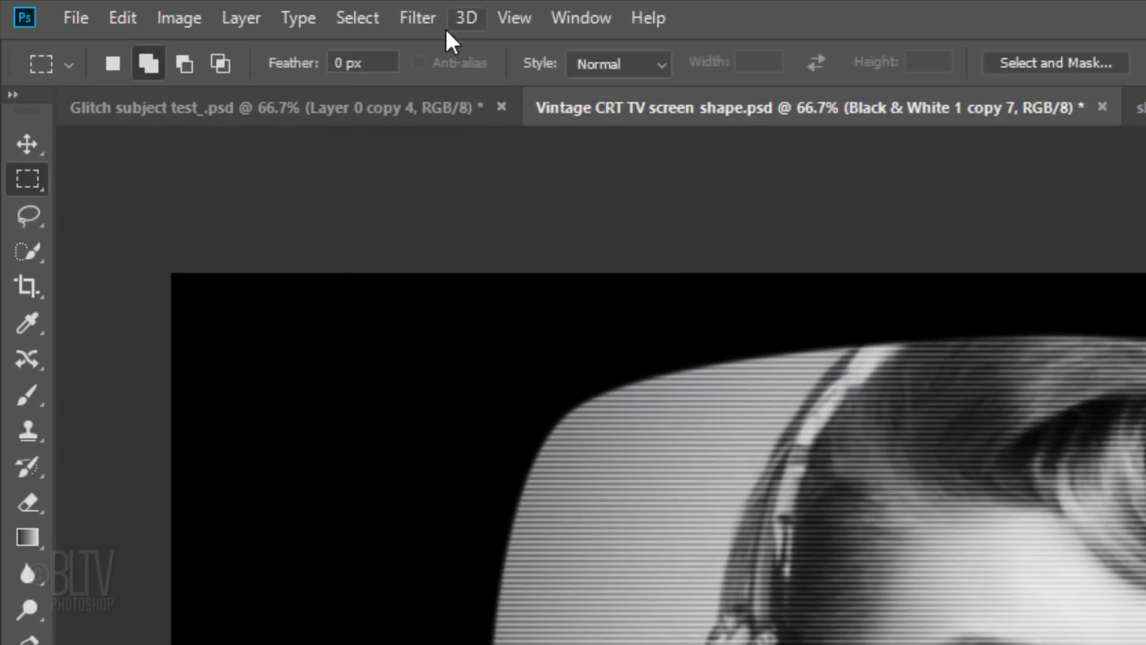
Start a Wave distortion with 999 generators and wavelength 798–799
{"action": "left_click", "coordinate": [417, 18]}
{"action": "mouse_move", "coordinate": [427, 385]}
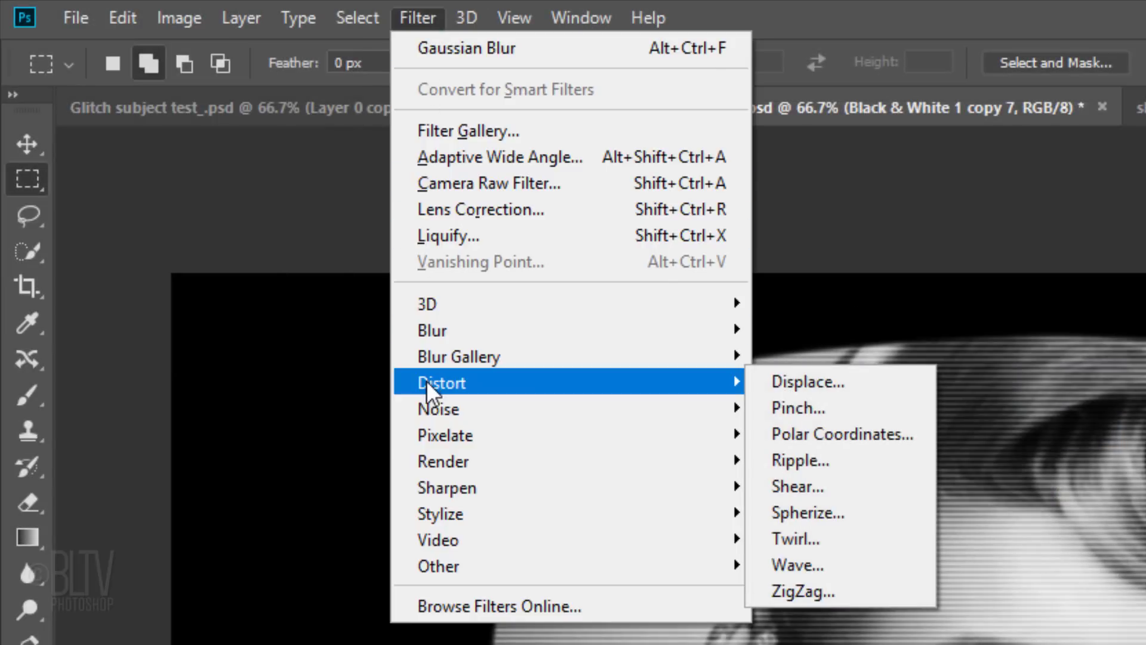
{"action": "left_click", "coordinate": [790, 565]}
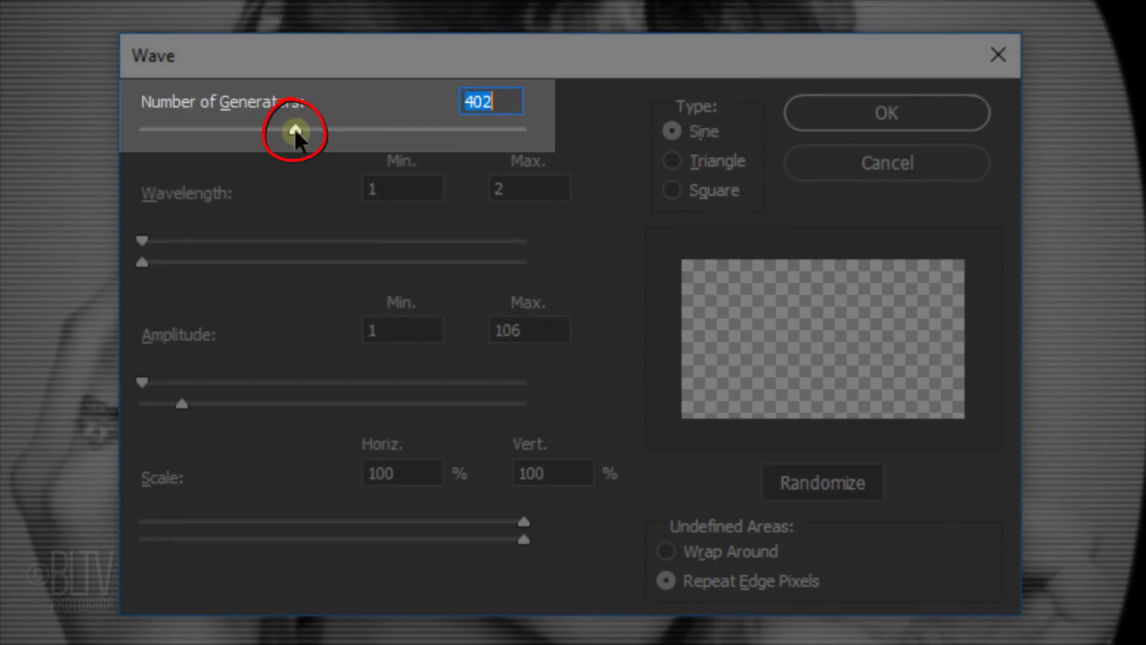
{"action": "left_click_drag", "start_coordinate": [295, 128], "coordinate": [611, 151]}
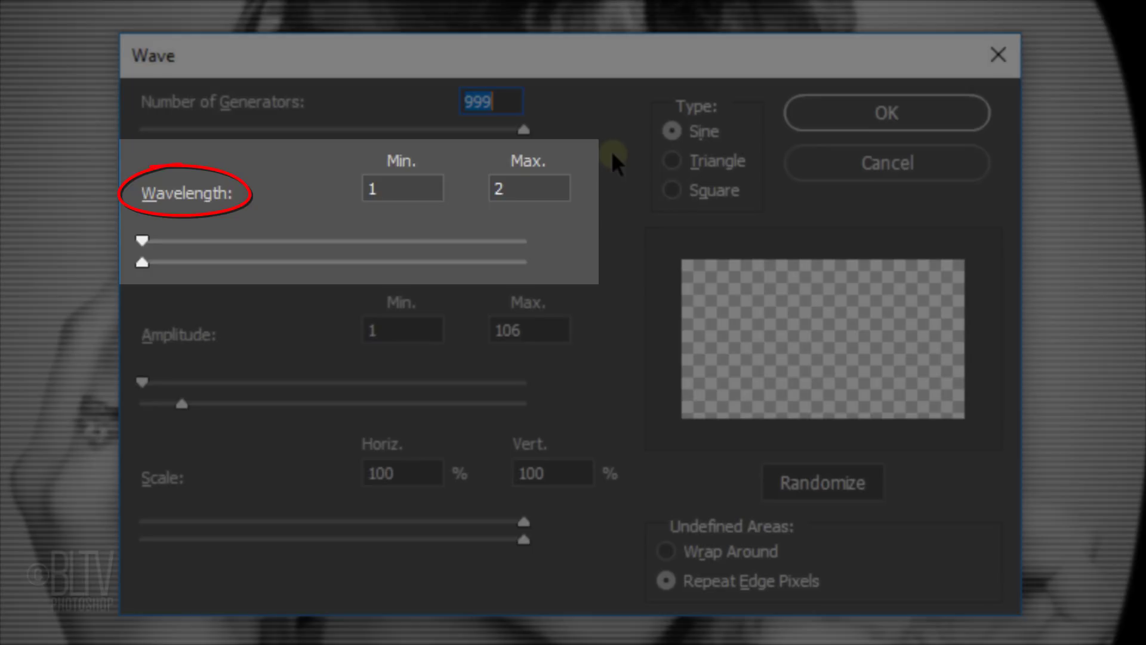
{"action": "left_click", "coordinate": [411, 189]}
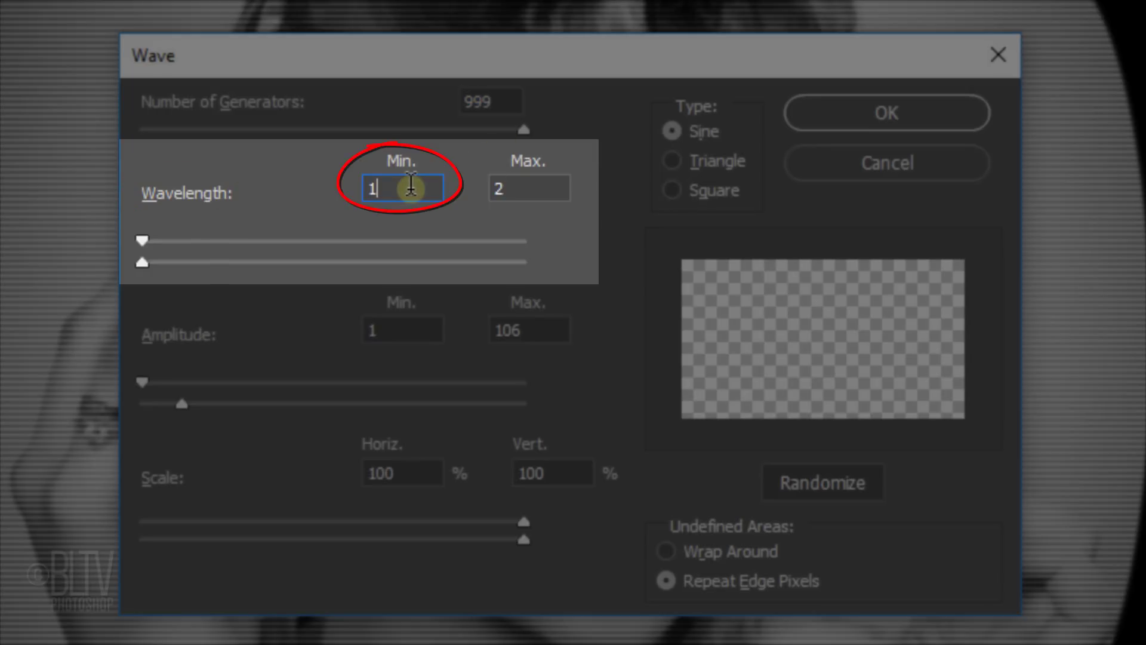
{"action": "key", "text": "BackSpace"}
{"action": "type", "text": "798"}
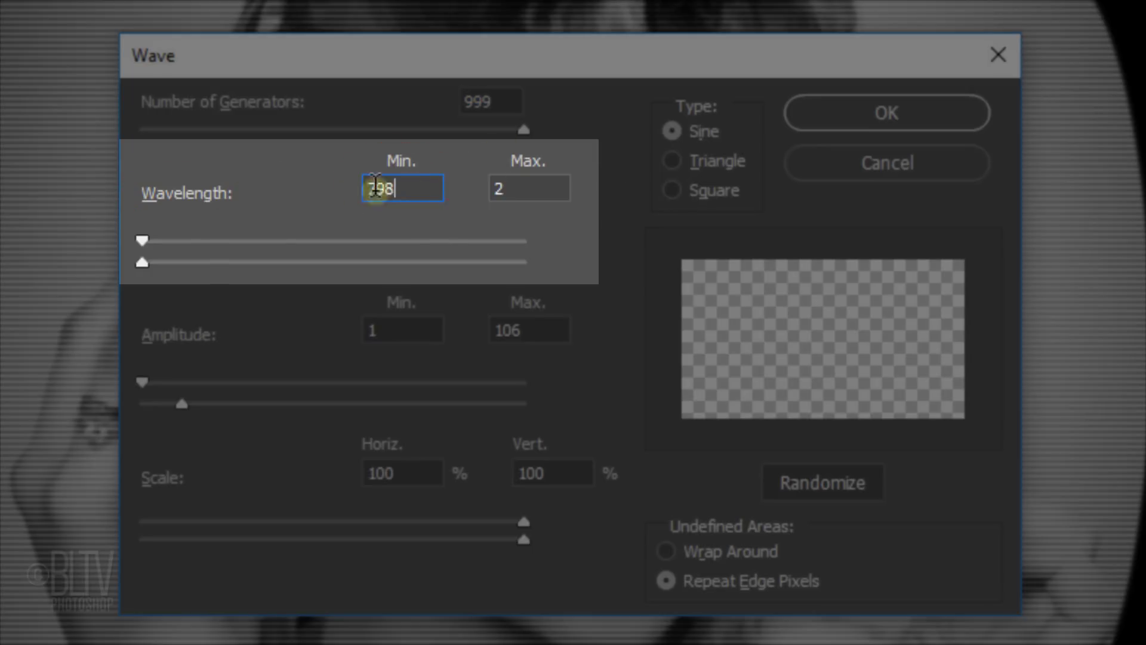
{"action": "left_click", "coordinate": [524, 185]}
{"action": "key", "text": "BackSpace"}
{"action": "type", "text": "799"}
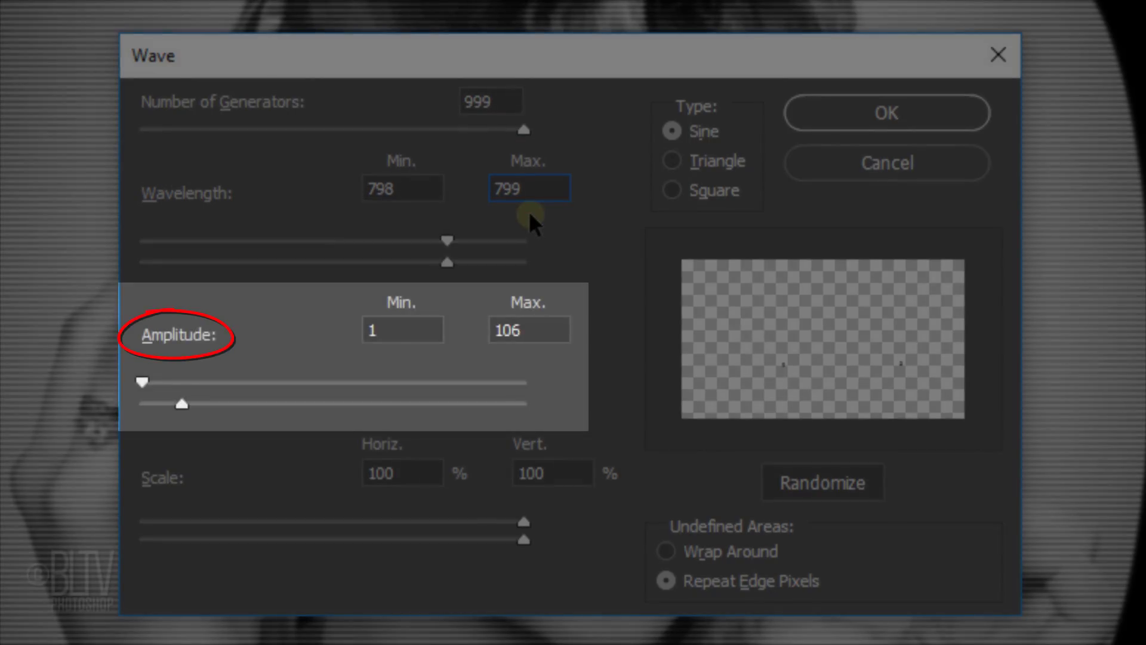
Set the Wave amplitude to 998–999 and vertical scale to 1%, then apply it
{"action": "left_click", "coordinate": [403, 329]}
{"action": "key", "text": "BackSpace"}
{"action": "type", "text": "998"}
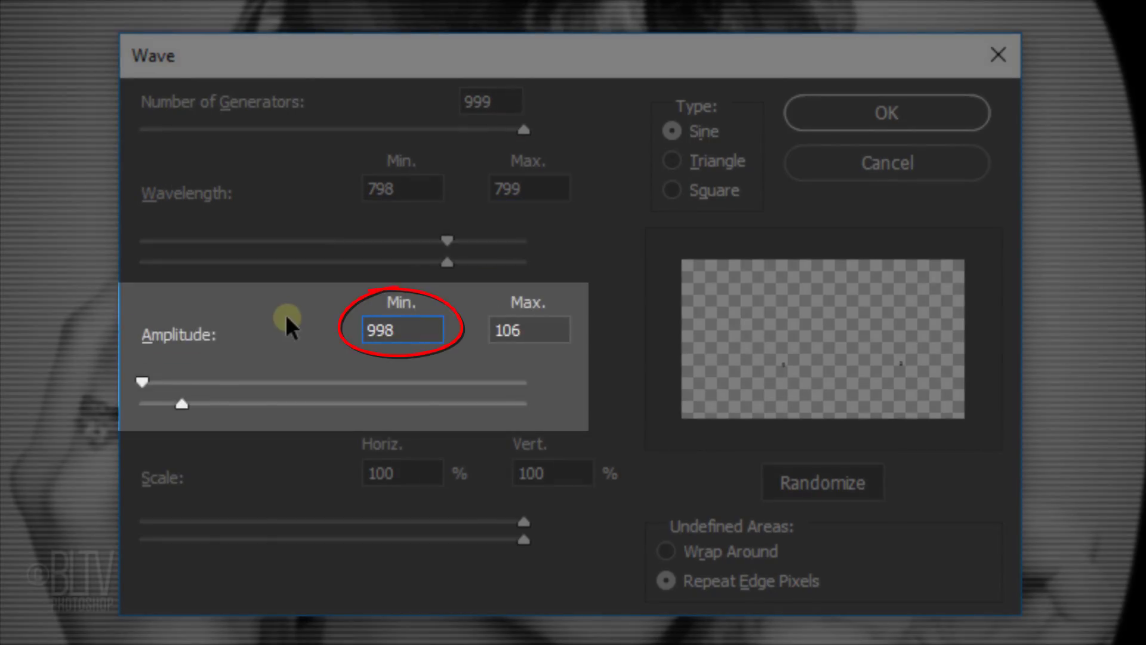
{"action": "left_click", "coordinate": [540, 332]}
{"action": "key", "text": "BackSpace"}
{"action": "key", "text": "BackSpace"}
{"action": "key", "text": "BackSpace"}
{"action": "type", "text": "999"}
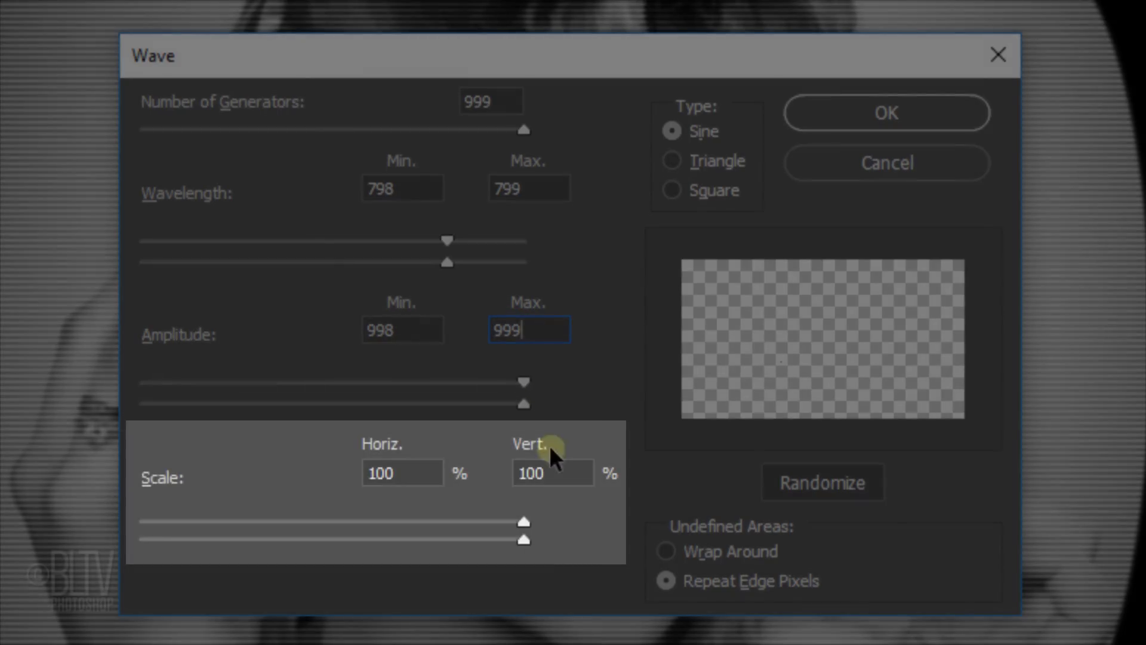
{"action": "left_click", "coordinate": [560, 471]}
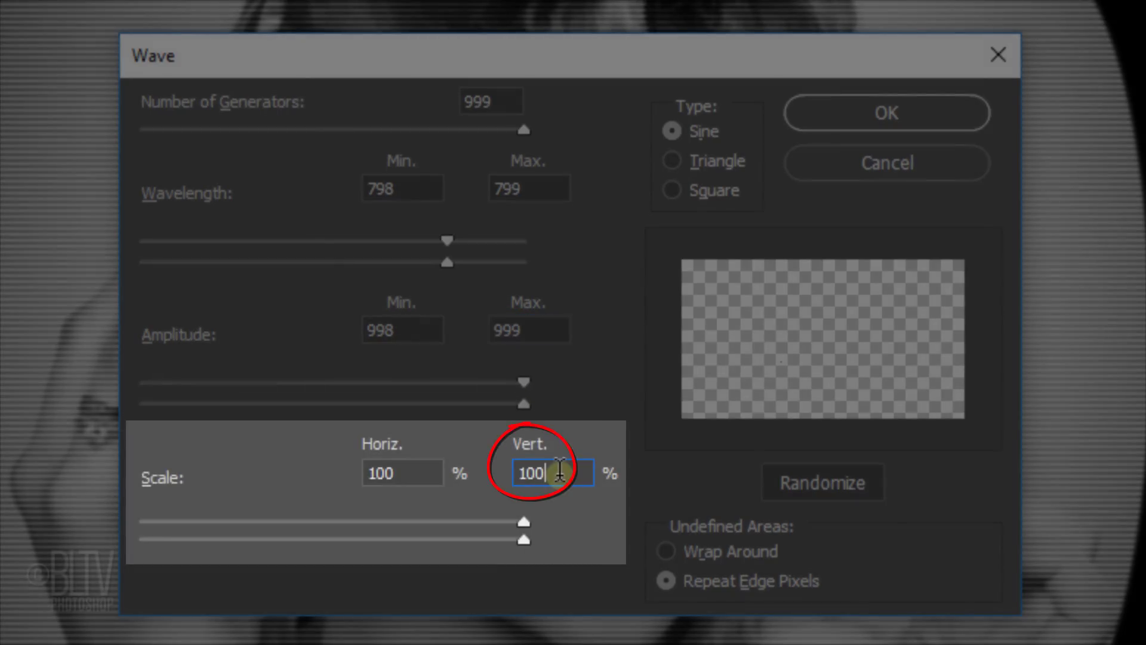
{"action": "key", "text": "BackSpace"}
{"action": "key", "text": "BackSpace"}
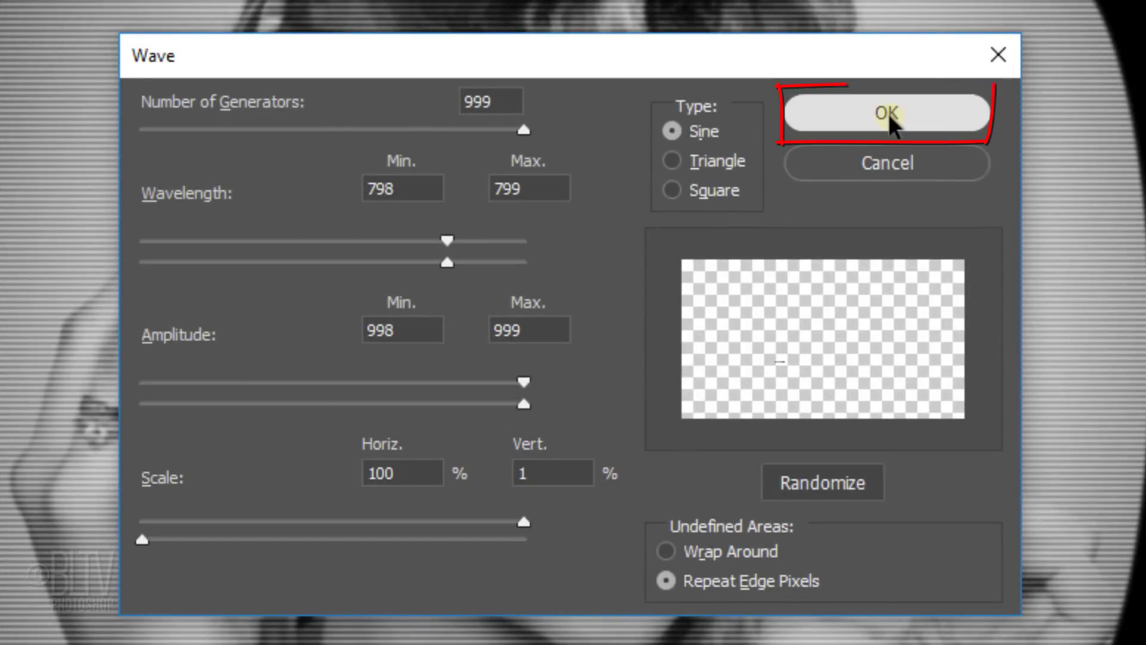
{"action": "left_click", "coordinate": [888, 113]}
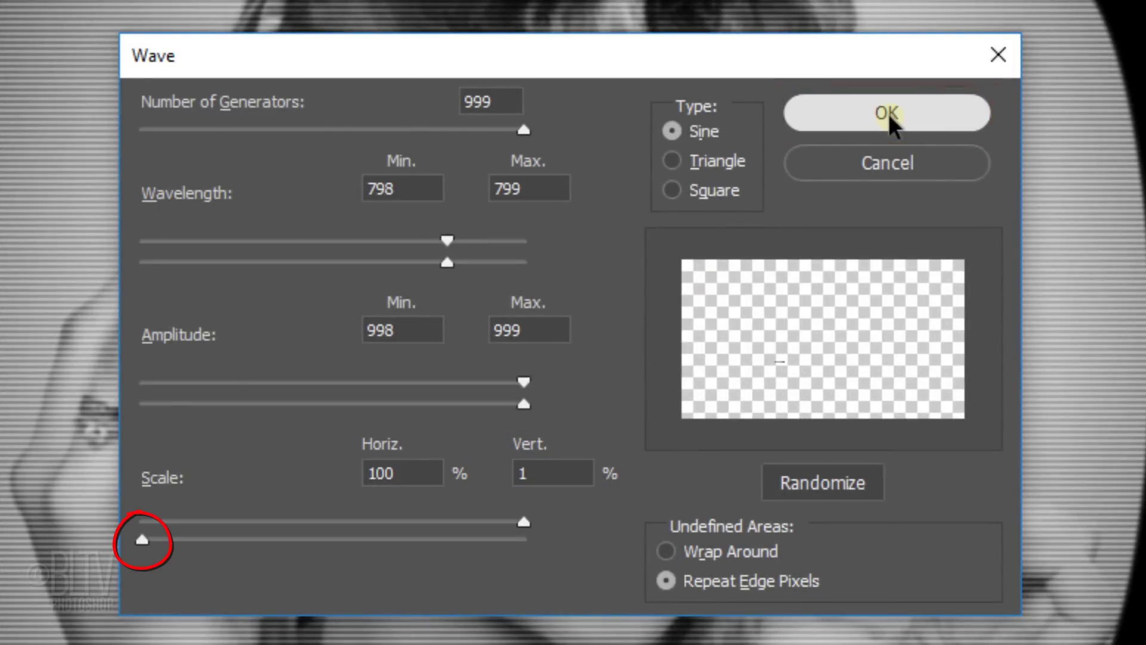